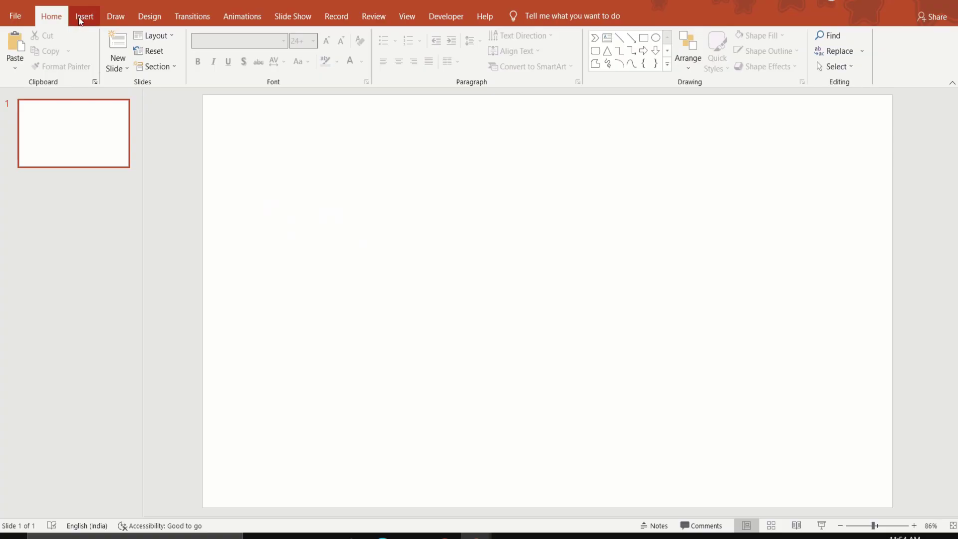
# Step: Insert the chocolate milkshake photo (19.05 × 13.07 cm) from the video folder onto the slide
pyautogui.click(81, 17)
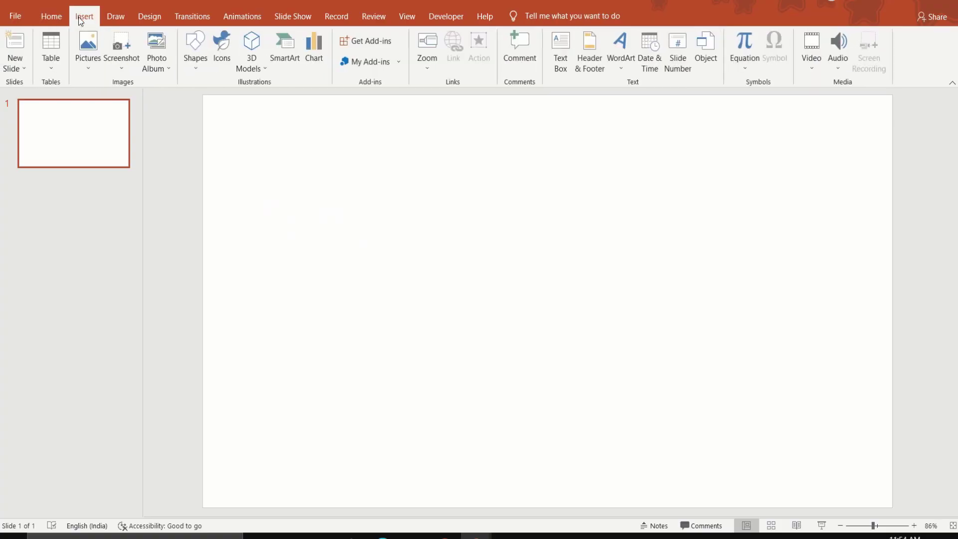
pyautogui.click(87, 61)
pyautogui.click(111, 102)
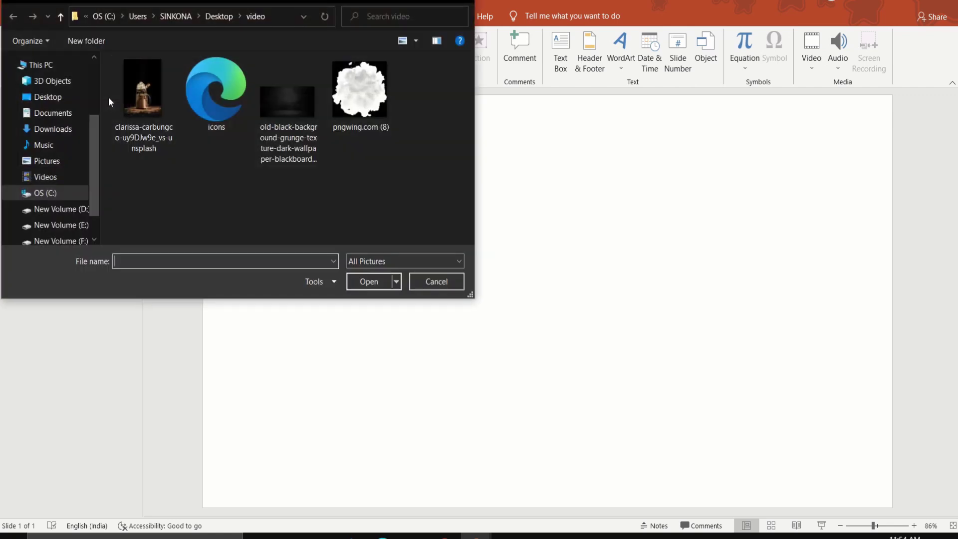
pyautogui.click(143, 100)
pyautogui.click(368, 281)
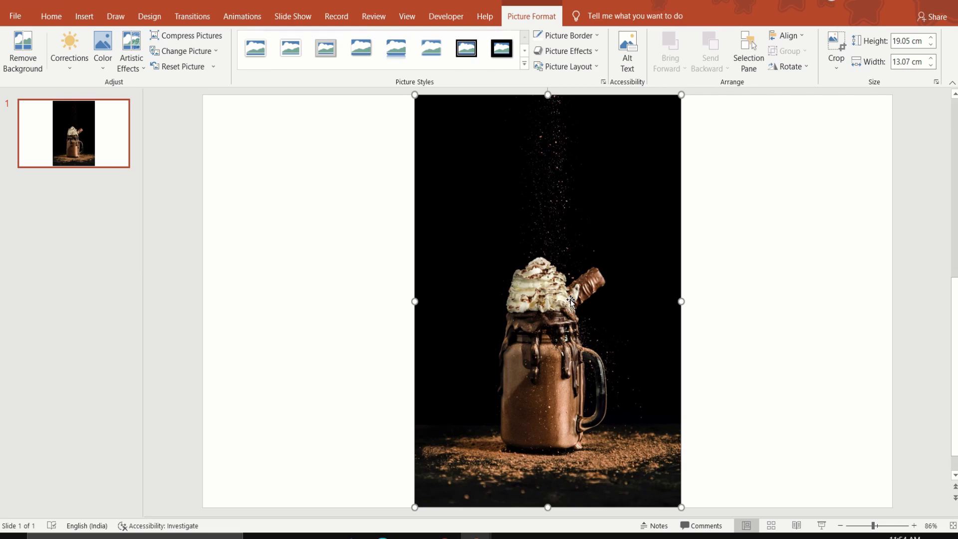
# Step: Remove the milkshake photo's black background, marking the mug handle as an area to keep
pyautogui.click(22, 50)
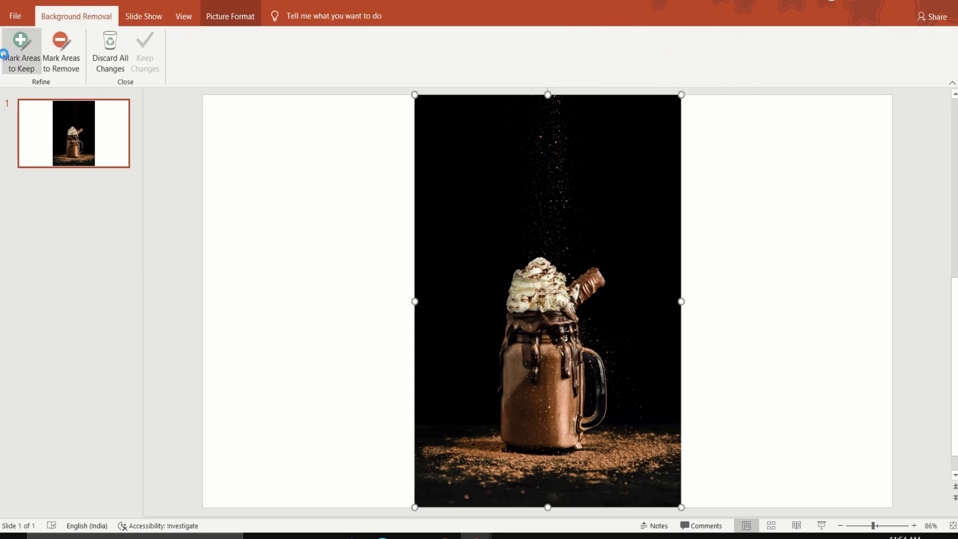
pyautogui.click(8, 58)
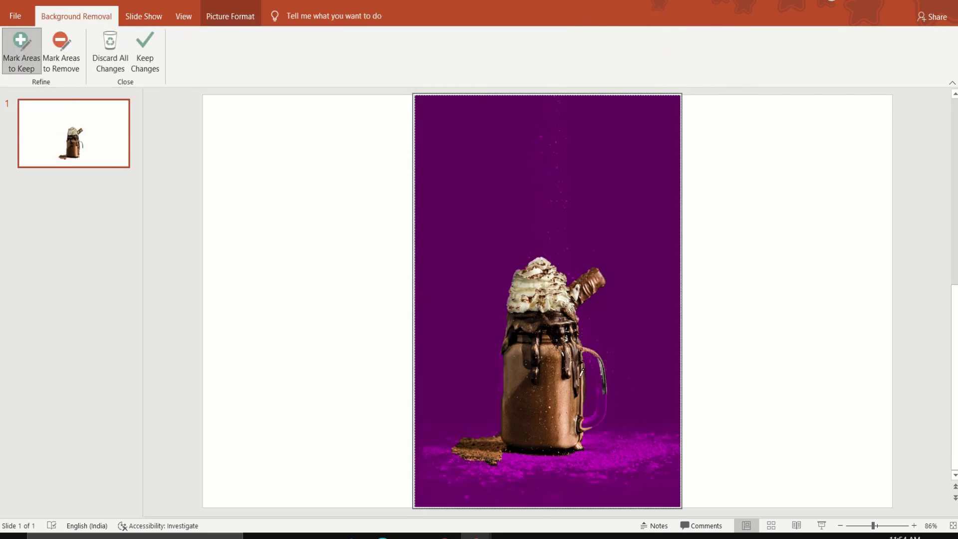
pyautogui.moveTo(608, 368); pyautogui.dragTo(607, 371)
pyautogui.click(61, 58)
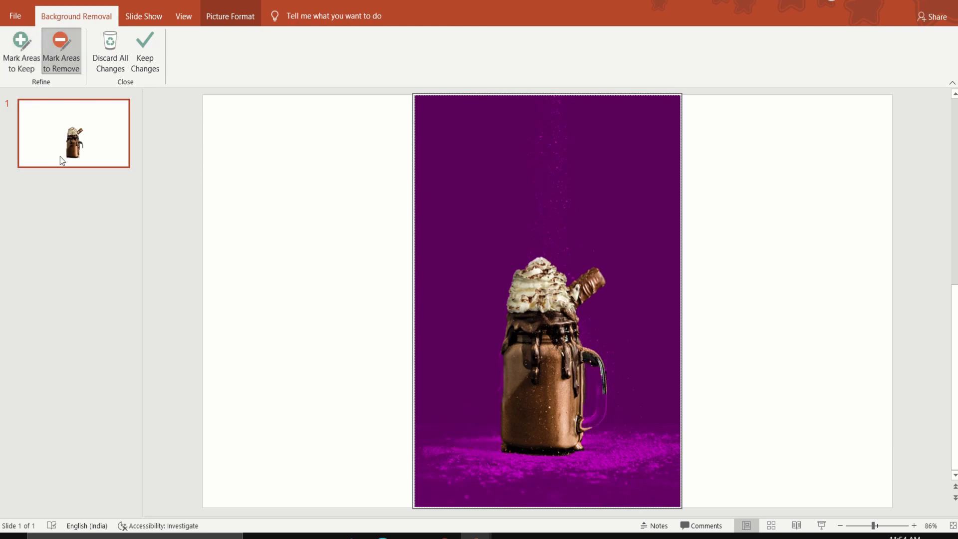
pyautogui.click(21, 50)
pyautogui.moveTo(603, 381); pyautogui.dragTo(604, 395)
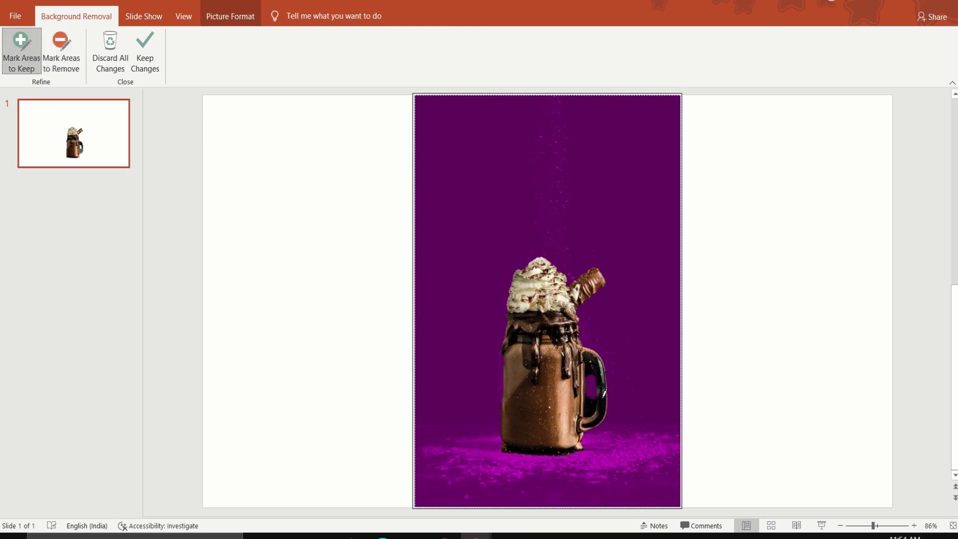
pyautogui.click(61, 62)
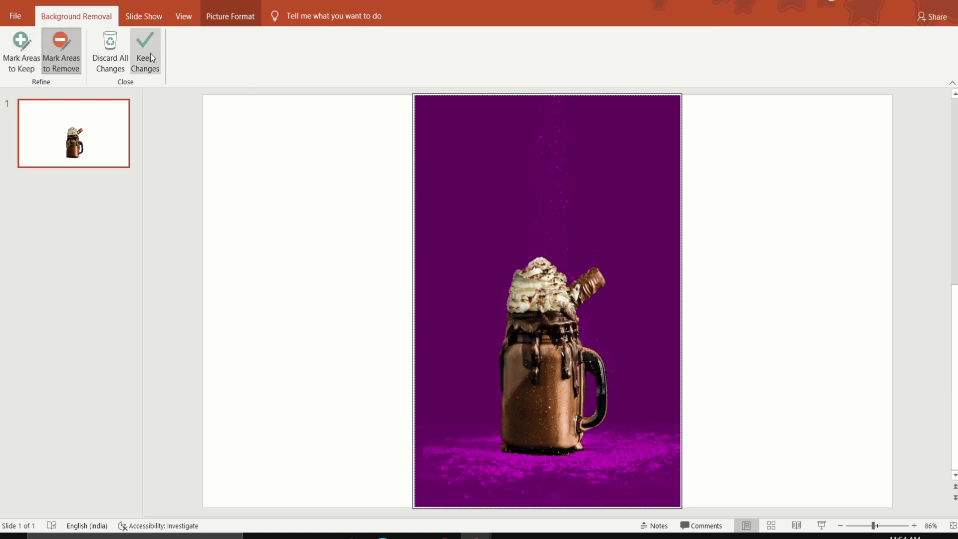
pyautogui.click(145, 55)
pyautogui.click(528, 369)
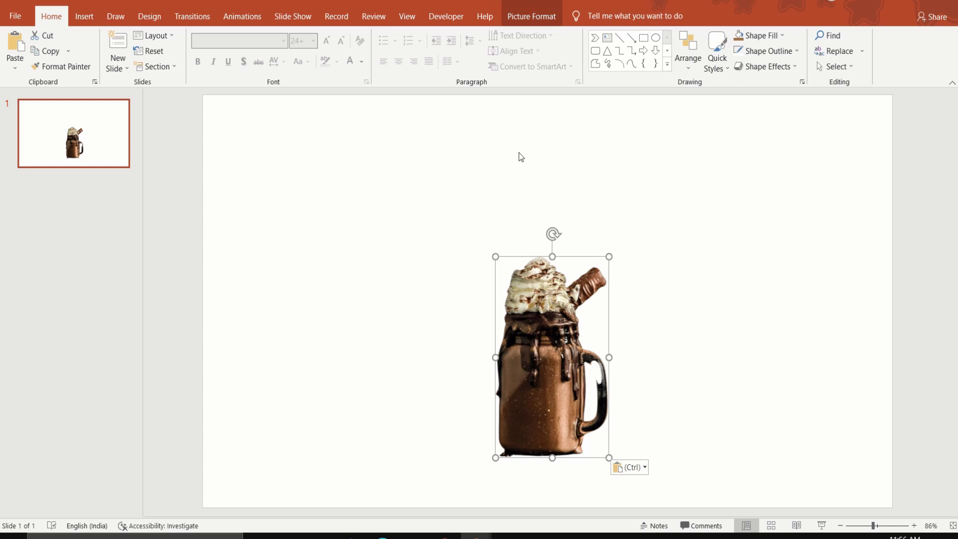
# Step: Warm the milkshake photo's colour temperature to 7200 K
pyautogui.click(530, 16)
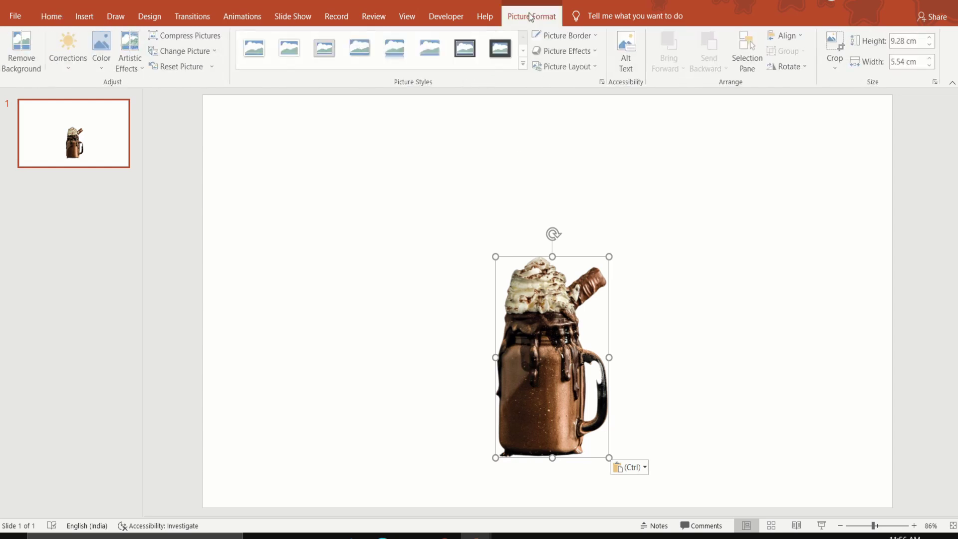
pyautogui.click(101, 69)
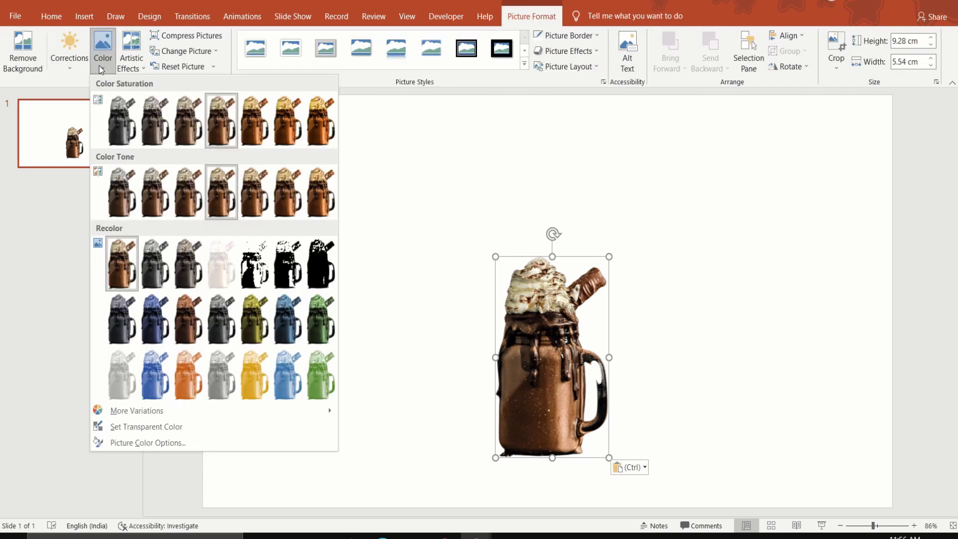
pyautogui.click(253, 192)
pyautogui.click(376, 298)
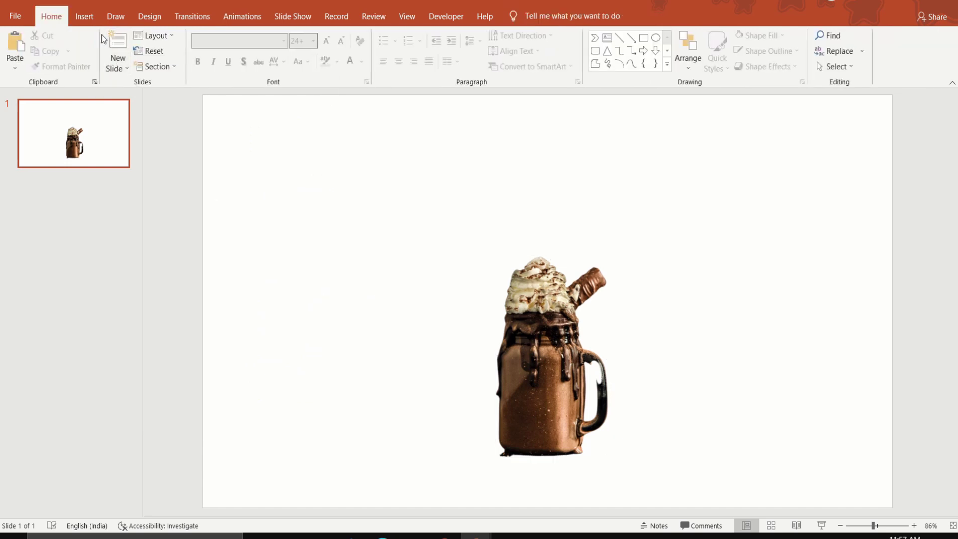
# Step: Insert the black grunge background image, send it to back, and stretch it to fill the slide
pyautogui.click(84, 16)
pyautogui.click(86, 60)
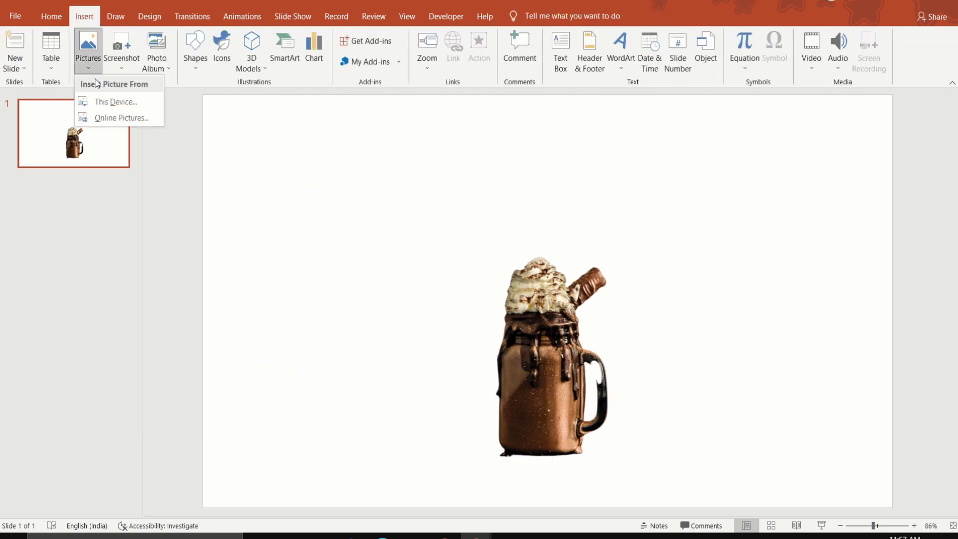
pyautogui.click(109, 102)
pyautogui.click(280, 115)
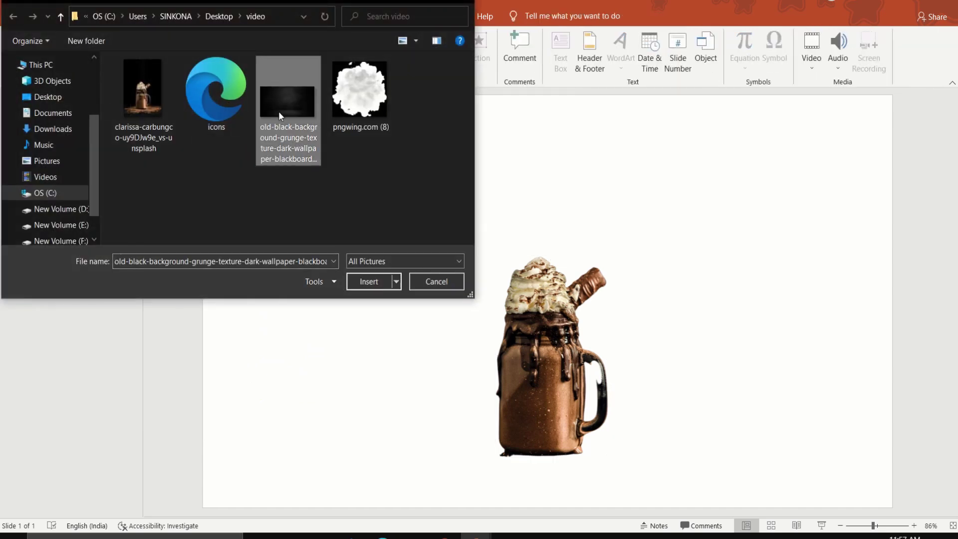
pyautogui.click(376, 280)
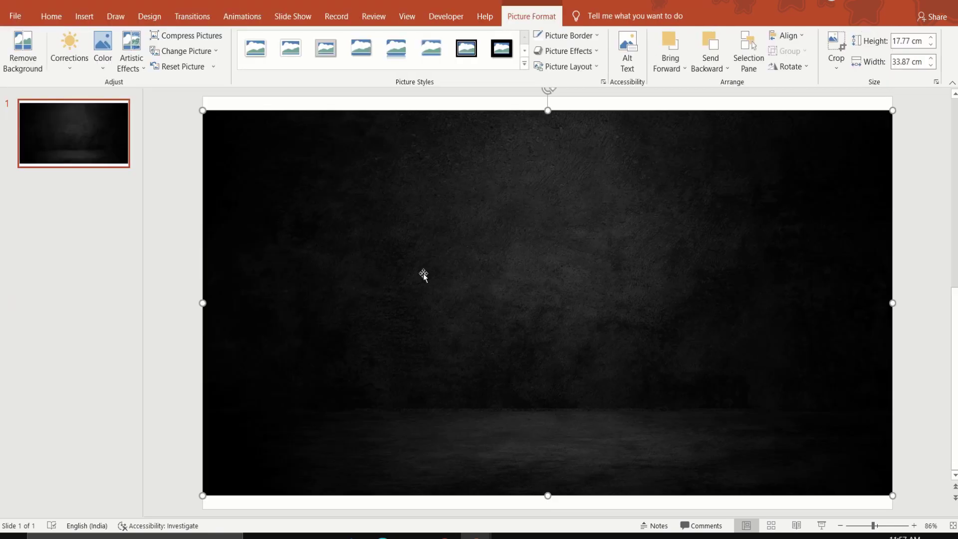
pyautogui.rightClick(483, 269)
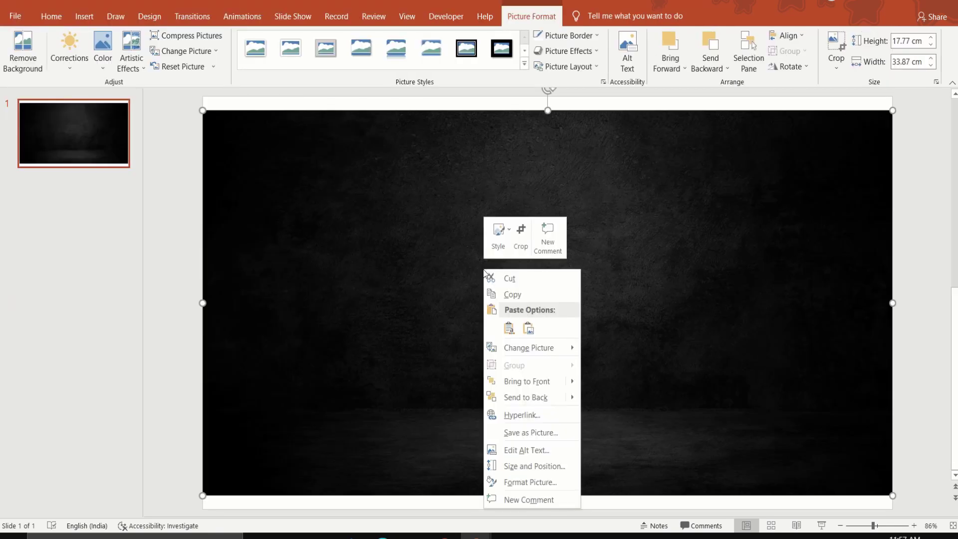
pyautogui.click(520, 393)
pyautogui.moveTo(548, 111); pyautogui.dragTo(547, 96)
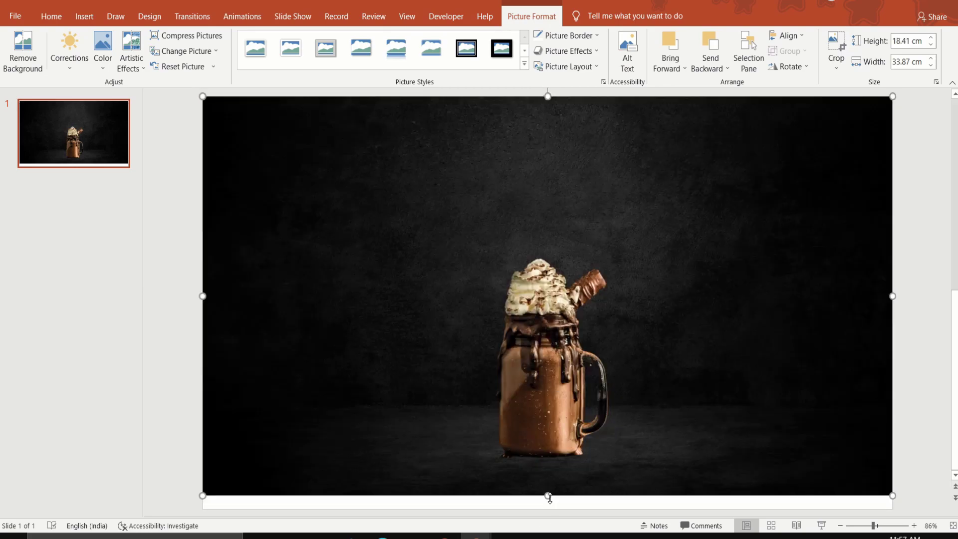
pyautogui.moveTo(547, 495); pyautogui.dragTo(548, 507)
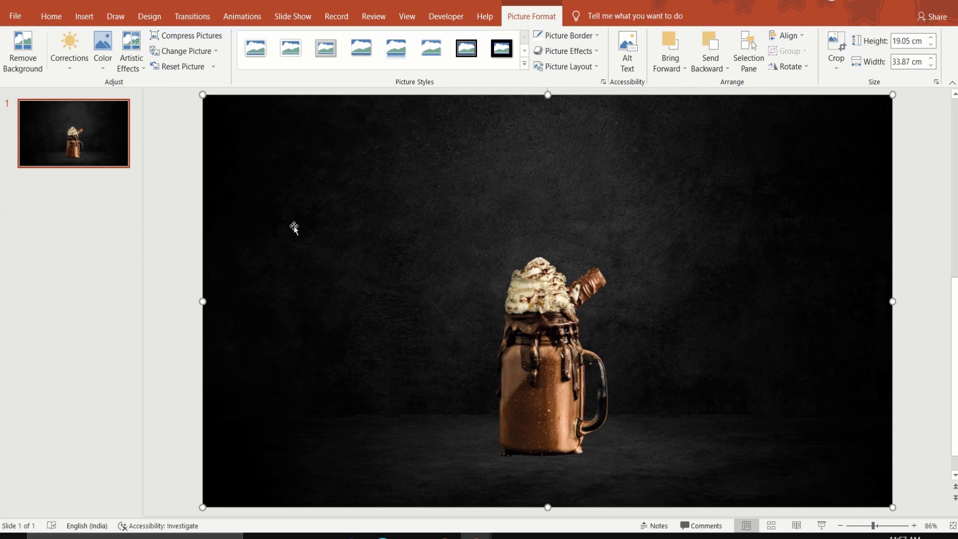
# Step: Recolour the background Orange, Accent 2 Dark with Brightness -20% and Contrast -40%
pyautogui.click(102, 50)
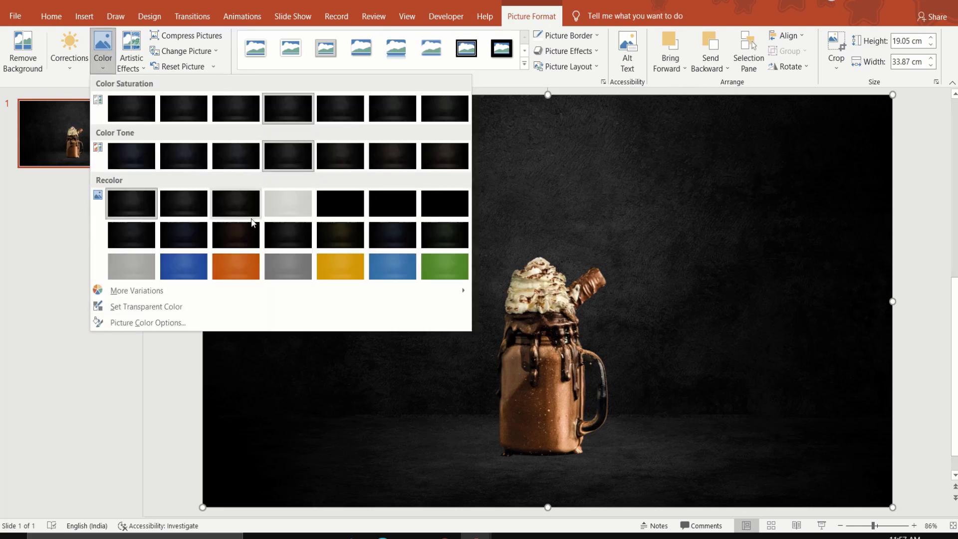
pyautogui.click(226, 233)
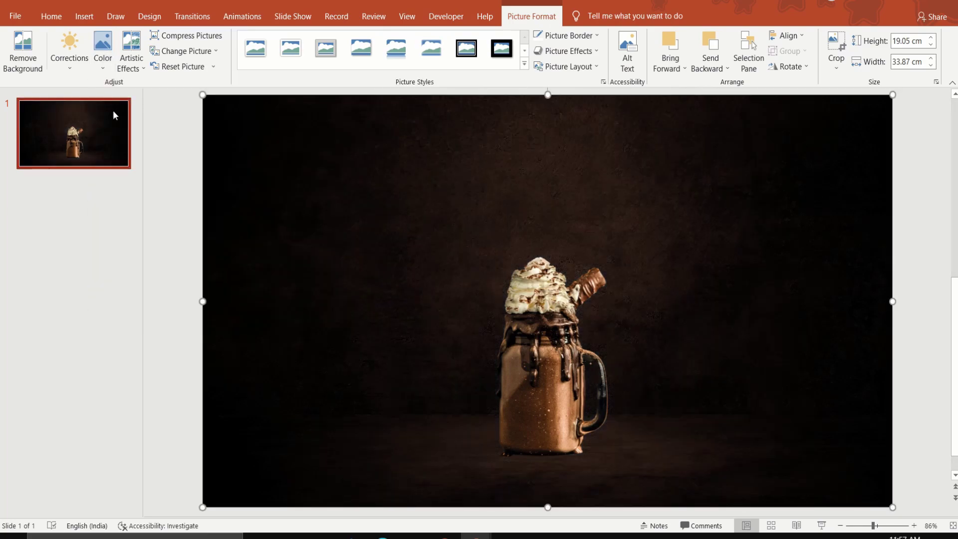
pyautogui.click(69, 66)
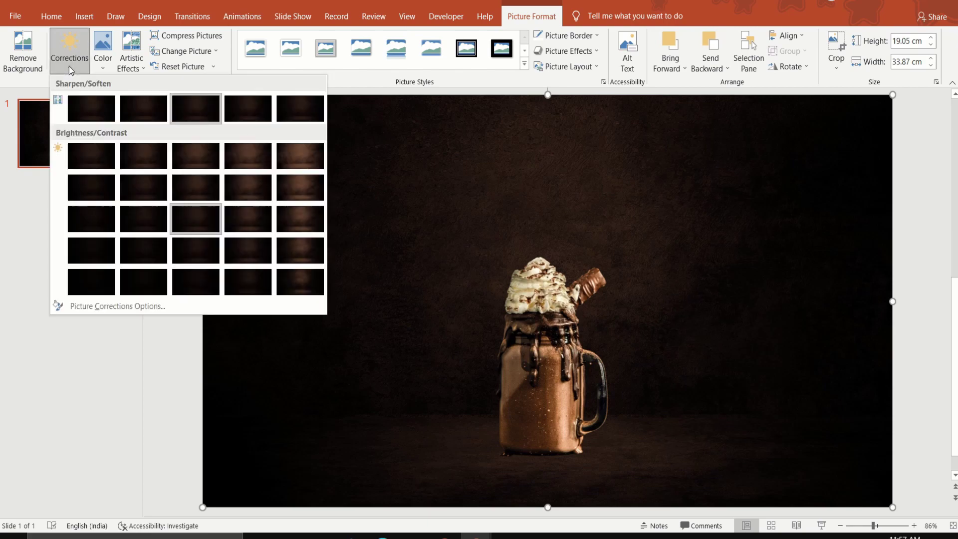
pyautogui.click(142, 150)
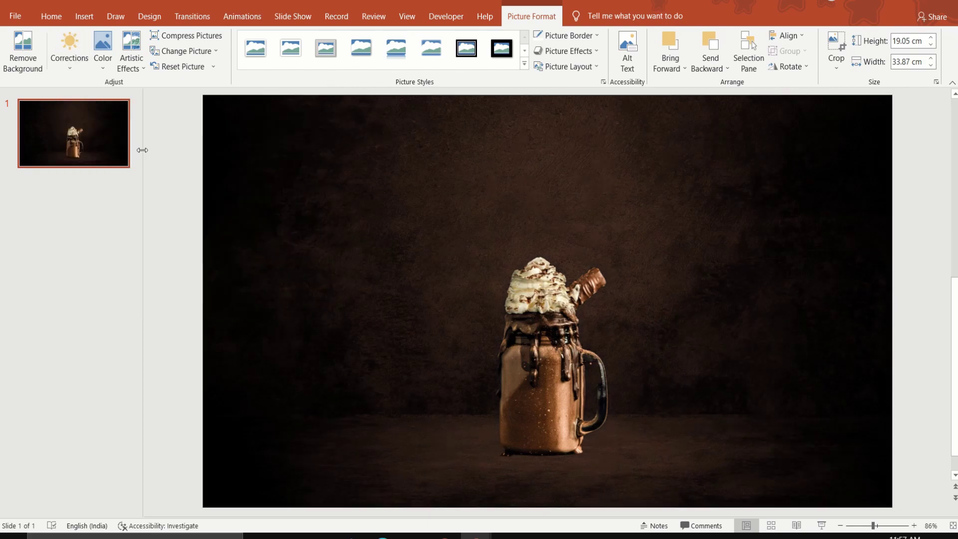
# Step: Enlarge the milkshake jar to 11.02 × 6.57 cm and move it up and right
pyautogui.click(536, 341)
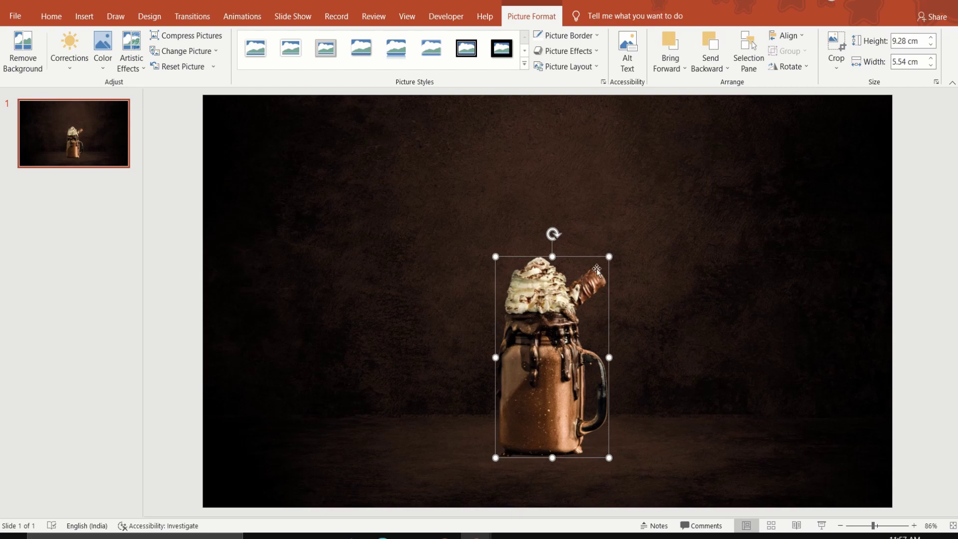
pyautogui.moveTo(609, 256); pyautogui.dragTo(630, 249)
pyautogui.moveTo(554, 355)
pyautogui.mouseDown()
pyautogui.moveTo(573, 346)
pyautogui.moveTo(566, 340)
pyautogui.mouseUp()
pyautogui.click(145, 220)
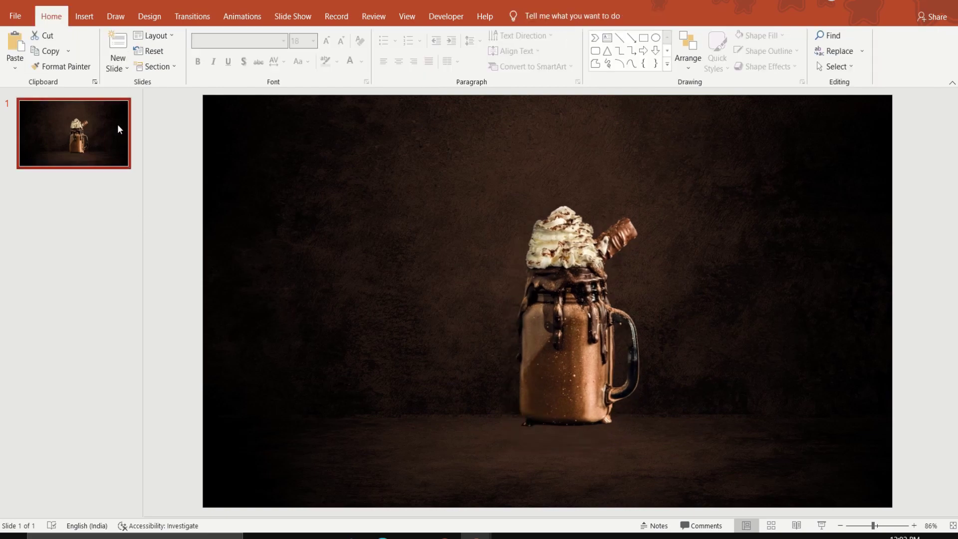
# Step: Add a blank second slide and insert the milkshake photo onto it
pyautogui.click(119, 75)
pyautogui.click(128, 234)
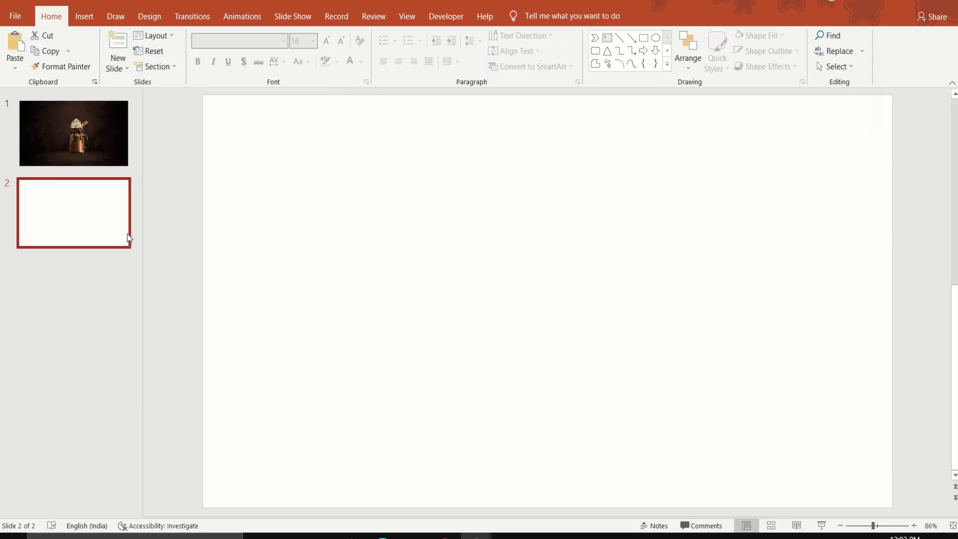
pyautogui.click(83, 18)
pyautogui.click(83, 64)
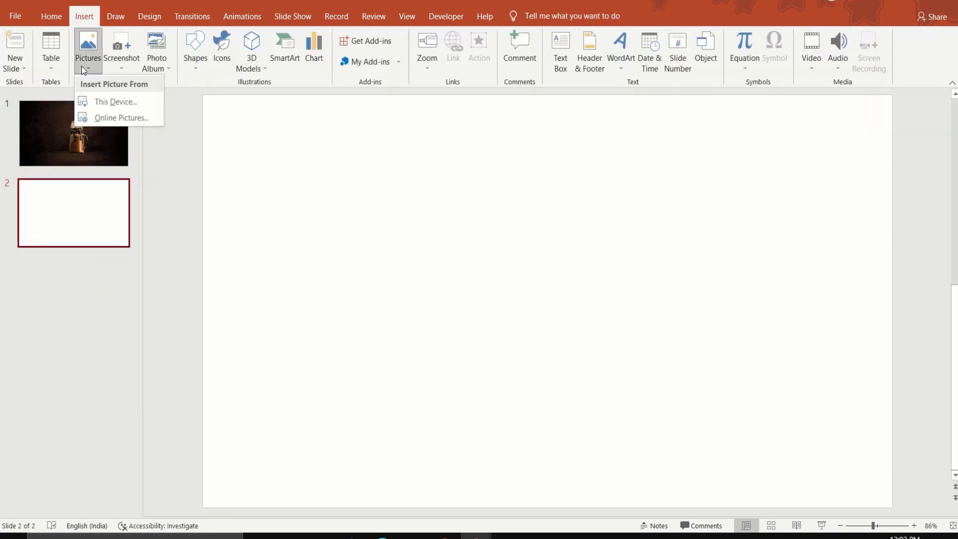
pyautogui.click(107, 100)
pyautogui.click(136, 92)
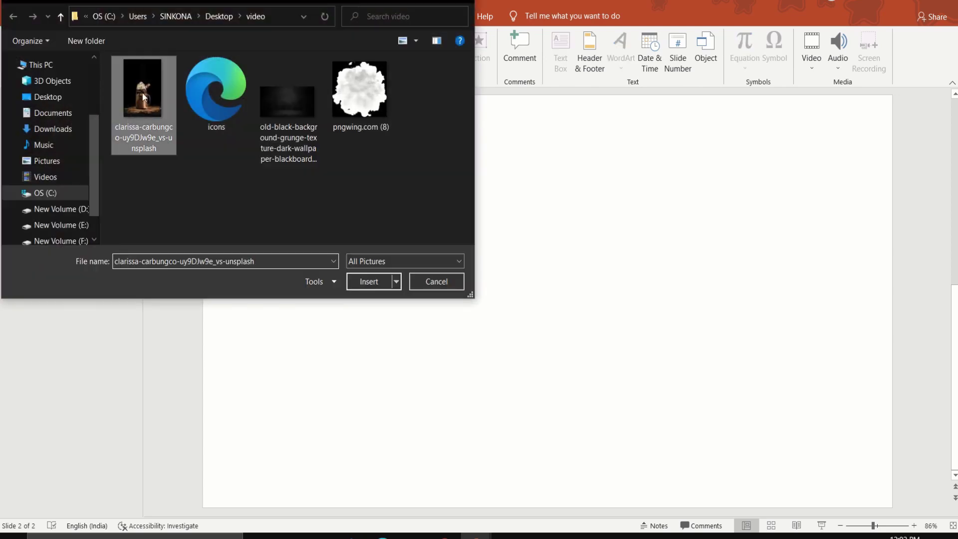
pyautogui.click(368, 280)
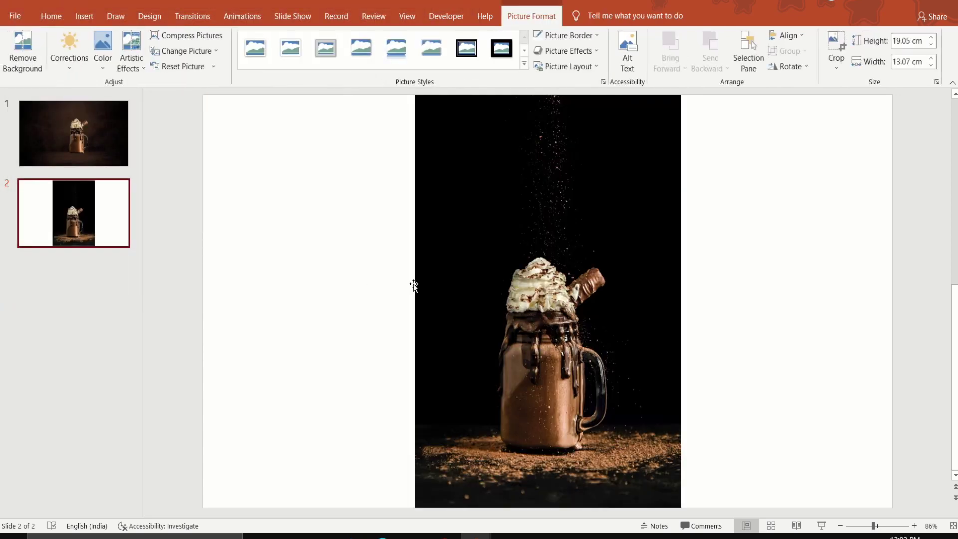
pyautogui.keyDown('ctrl'); pyautogui.scroll(5, 522, 280); pyautogui.keyUp('ctrl')
pyautogui.scroll(-2, 523, 280)
pyautogui.scroll(-2, 523, 279)
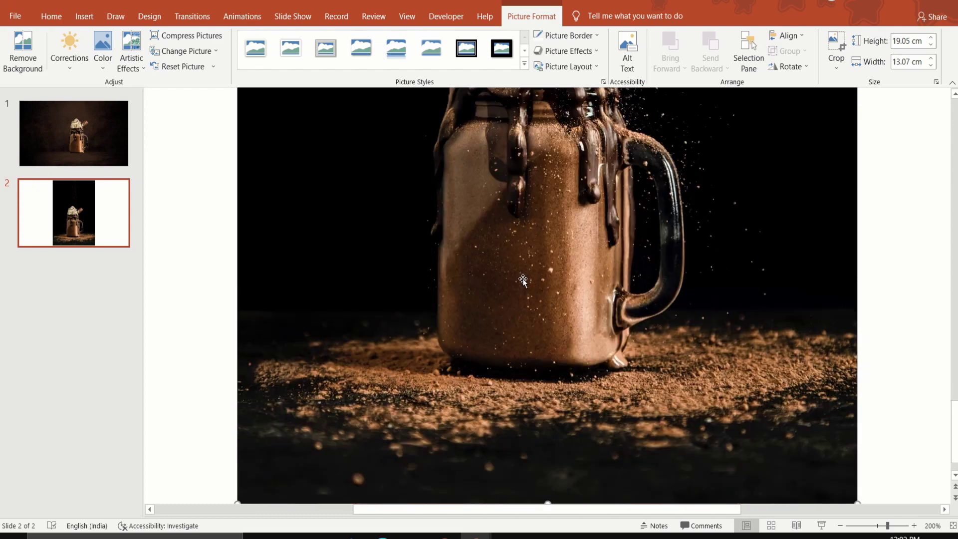
pyautogui.click(217, 140)
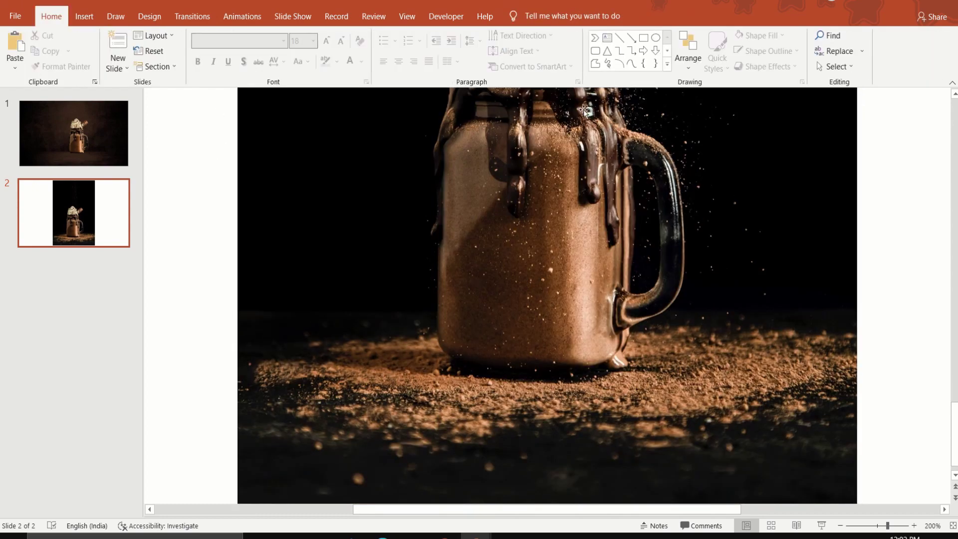
# Step: Draw a closed Scribble shape tracing the crumbs around the base of the jar
pyautogui.click(607, 64)
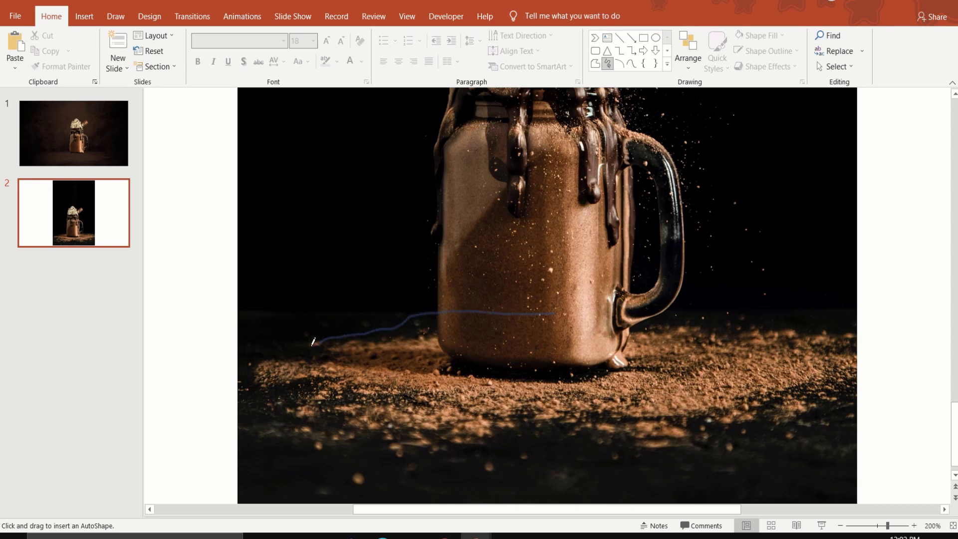
pyautogui.moveTo(313, 344); pyautogui.dragTo(255, 409)
pyautogui.moveTo(383, 442); pyautogui.dragTo(518, 421)
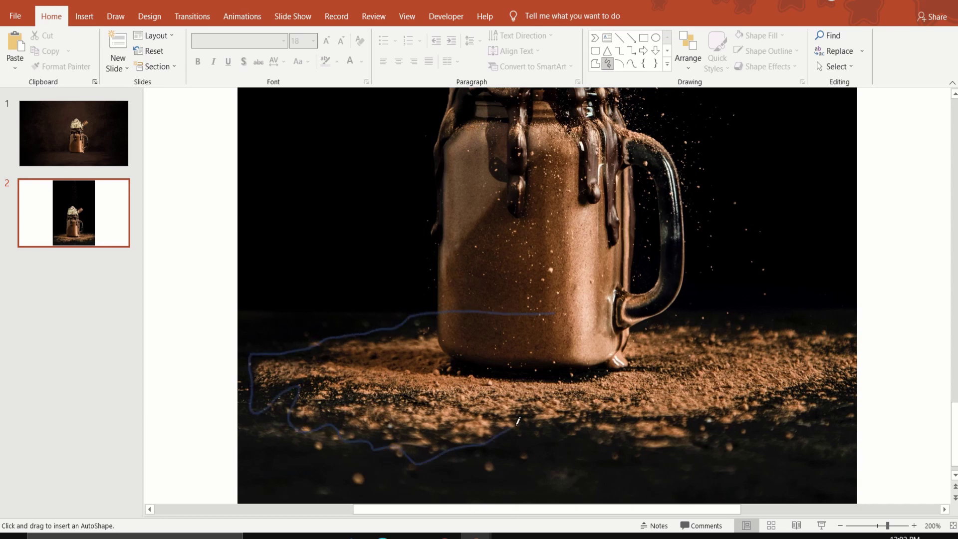
pyautogui.moveTo(632, 434); pyautogui.dragTo(728, 425)
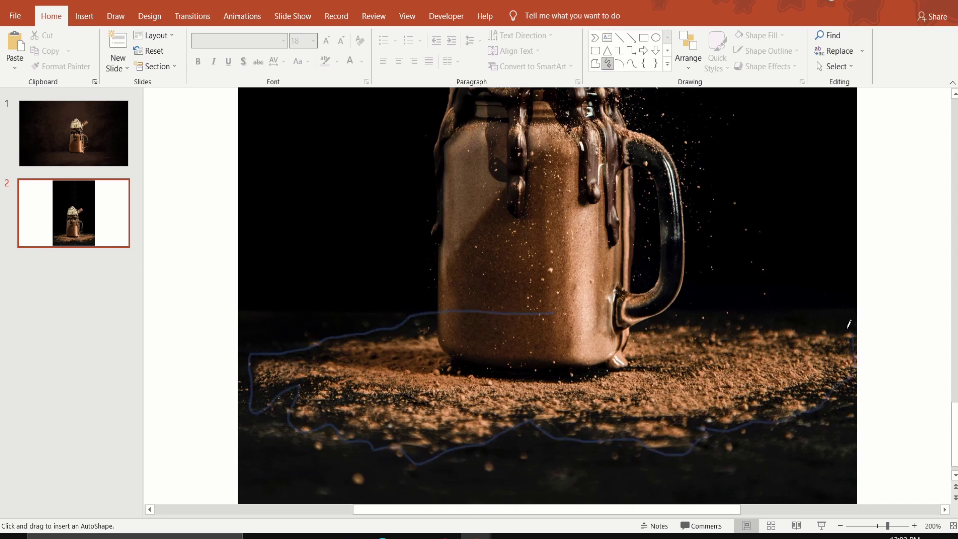
pyautogui.moveTo(848, 324); pyautogui.dragTo(553, 317)
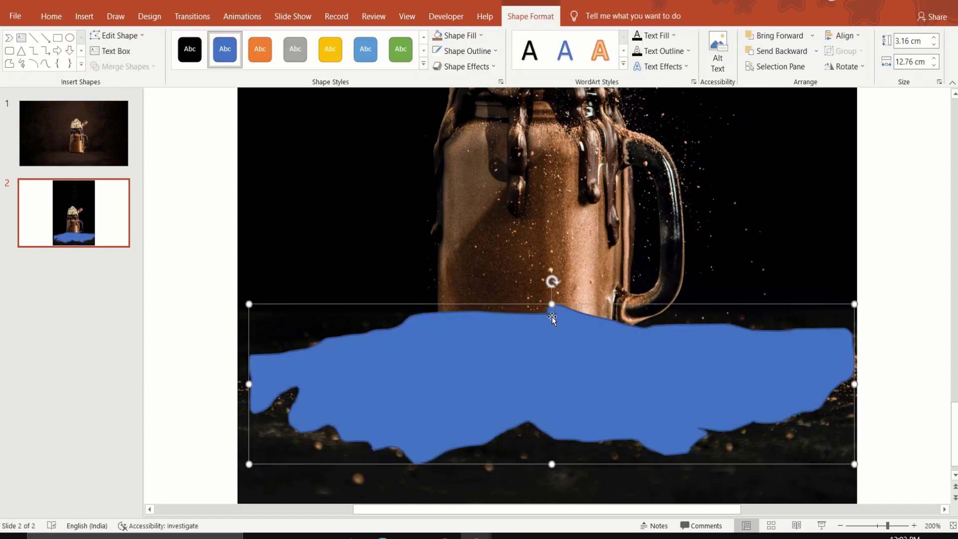
# Step: Remove the shape's outline and intersect the photo with it to cut out the crumbs
pyautogui.click(462, 50)
pyautogui.click(478, 166)
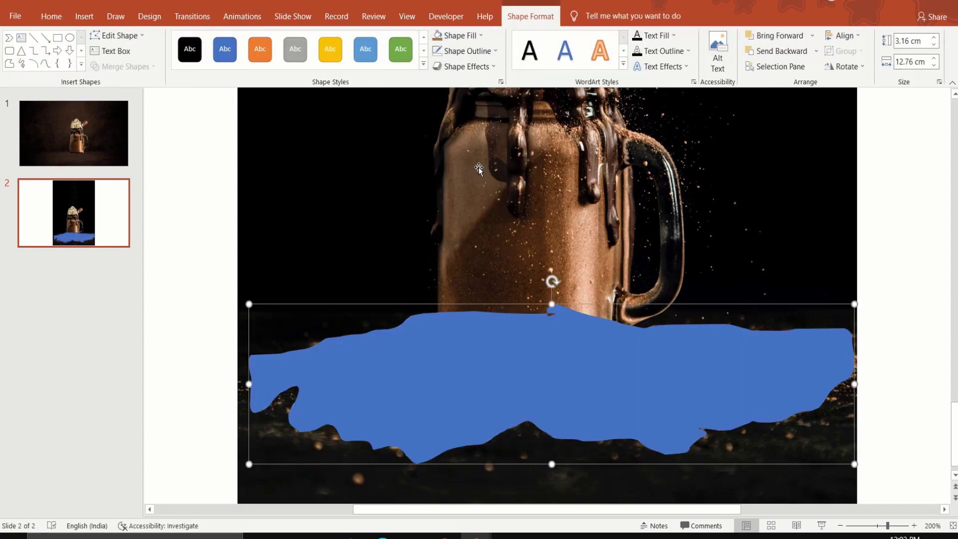
pyautogui.click(540, 252)
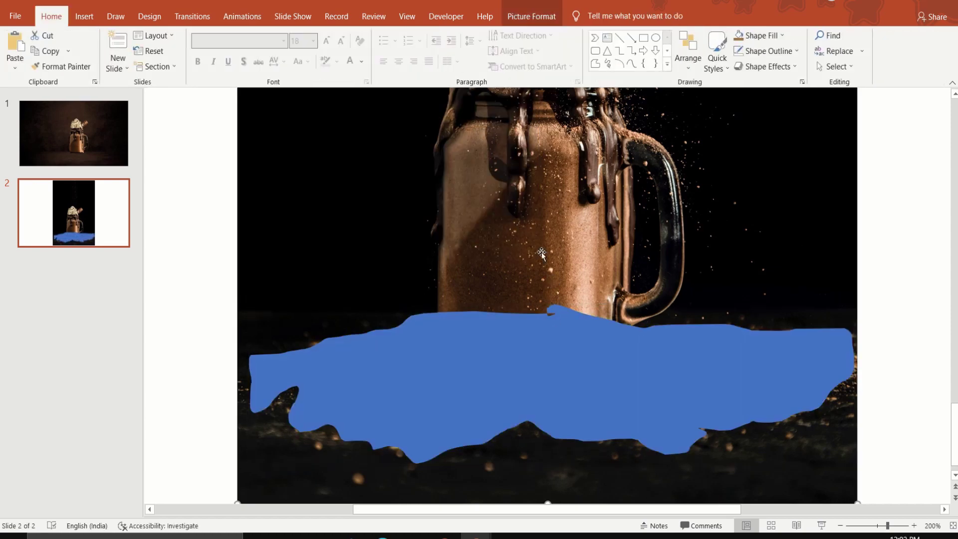
pyautogui.keyDown('shift'); pyautogui.click(600, 320); pyautogui.keyUp('shift')
pyautogui.click(531, 15)
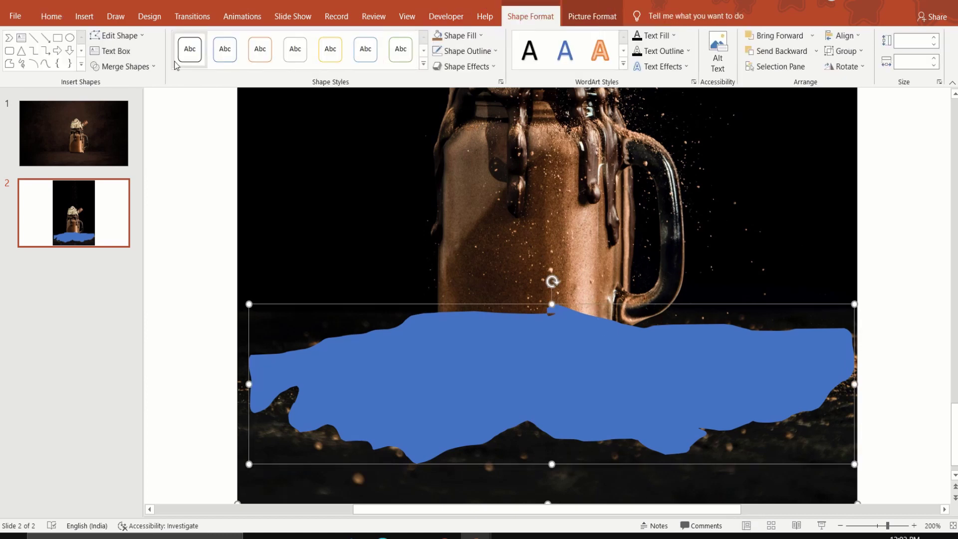
pyautogui.click(154, 68)
pyautogui.click(126, 128)
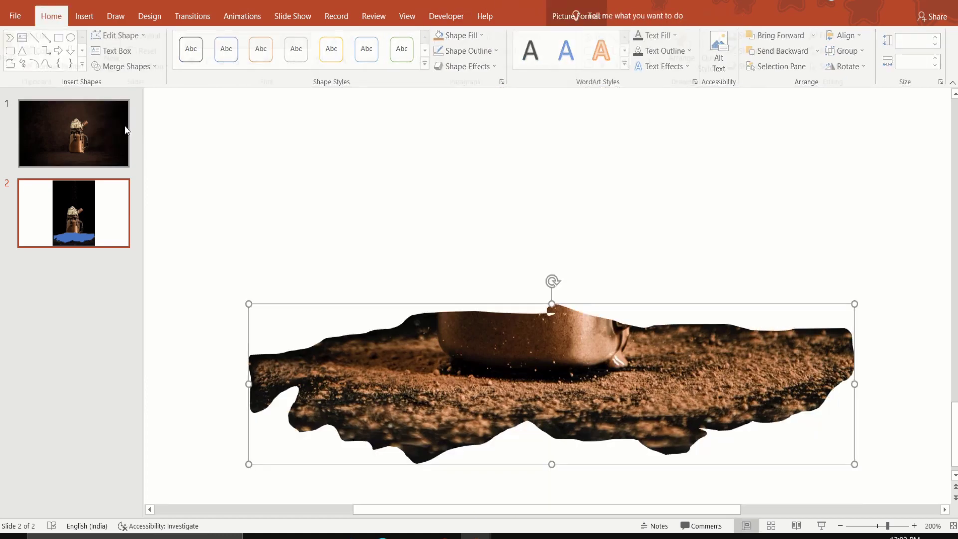
# Step: Apply 10 Point soft edges to the crumbs cutout
pyautogui.click(541, 20)
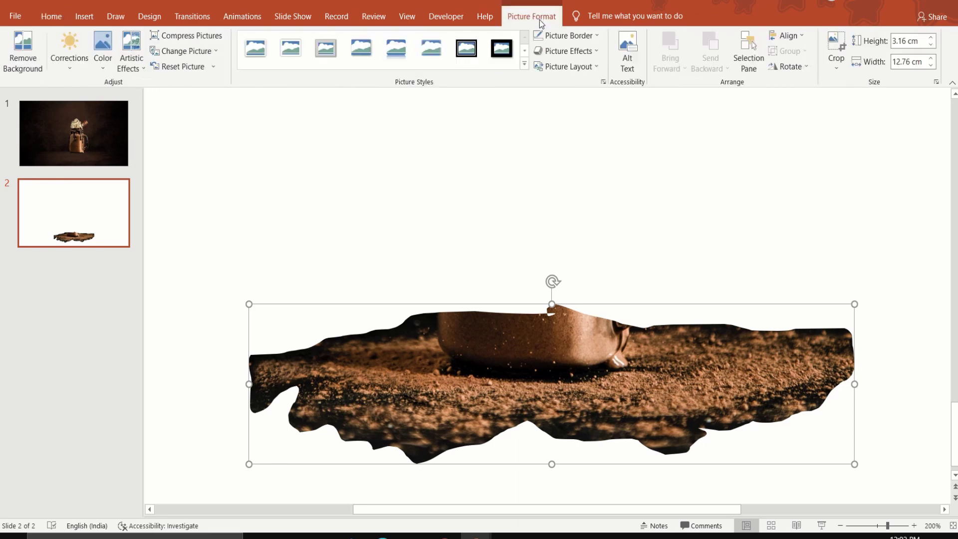
pyautogui.click(582, 51)
pyautogui.moveTo(579, 195)
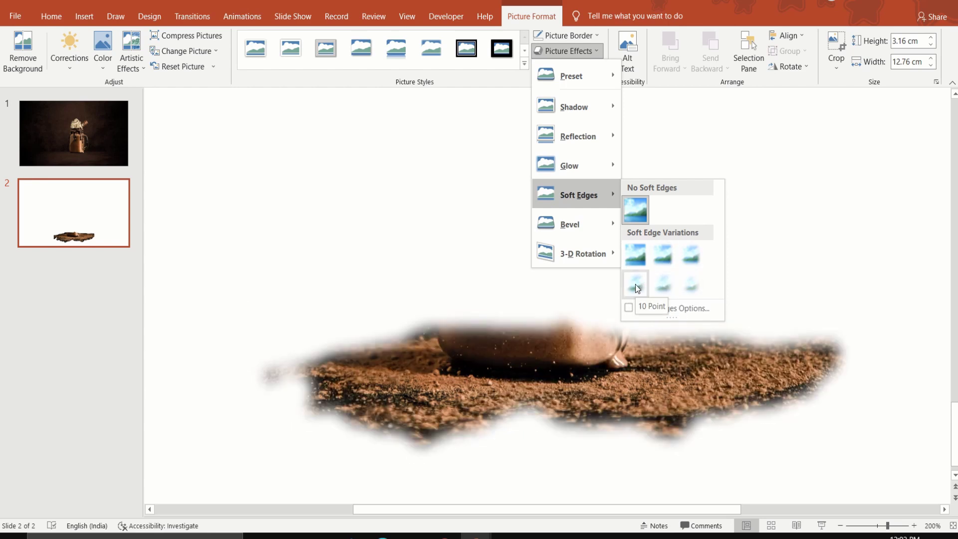
pyautogui.click(636, 283)
# Step: Cut the crumbs cutout from slide 2 and paste it onto slide 1
pyautogui.rightClick(567, 378)
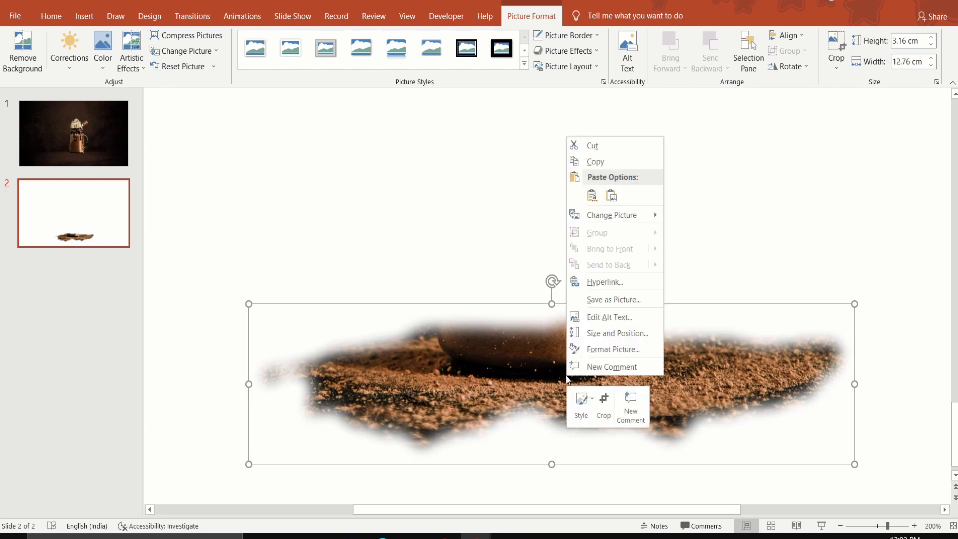
pyautogui.click(593, 149)
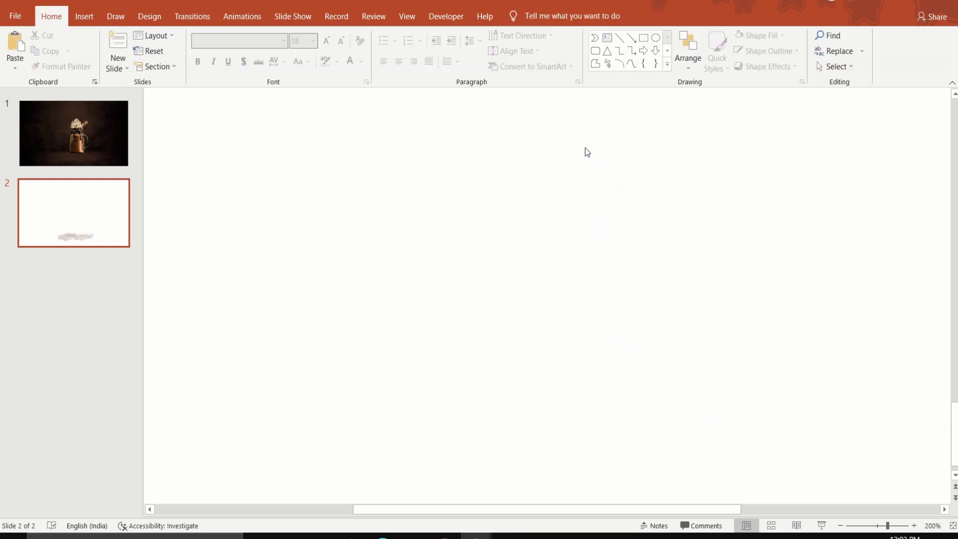
pyautogui.click(95, 139)
pyautogui.keyDown('ctrl'); pyautogui.scroll(-3, 377, 278); pyautogui.keyUp('ctrl')
pyautogui.scroll(-1, 377, 278)
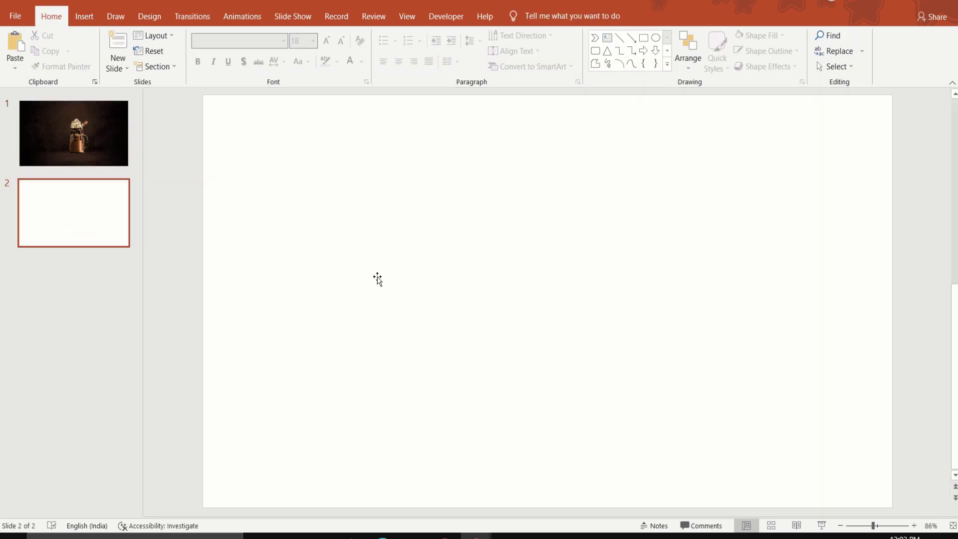
pyautogui.scroll(1, 276, 266)
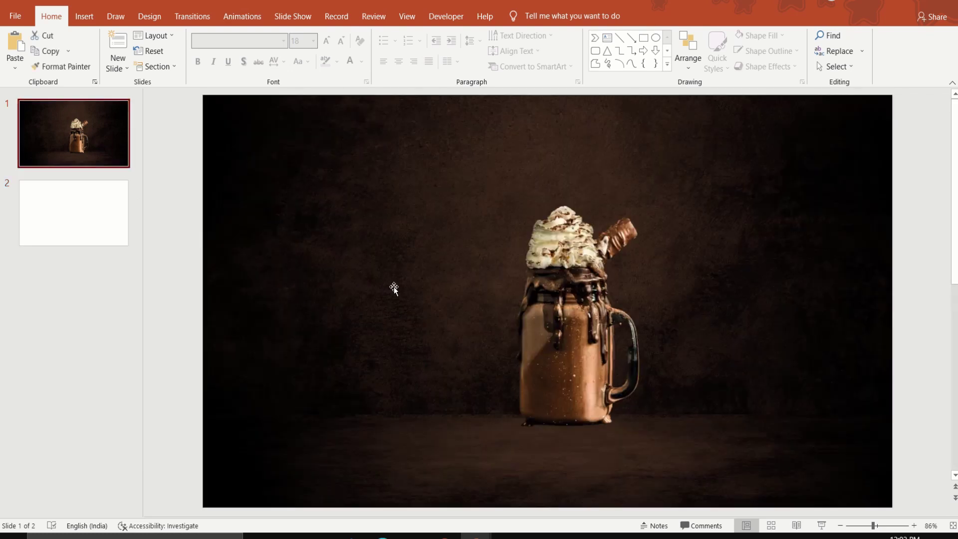
pyautogui.rightClick(394, 287)
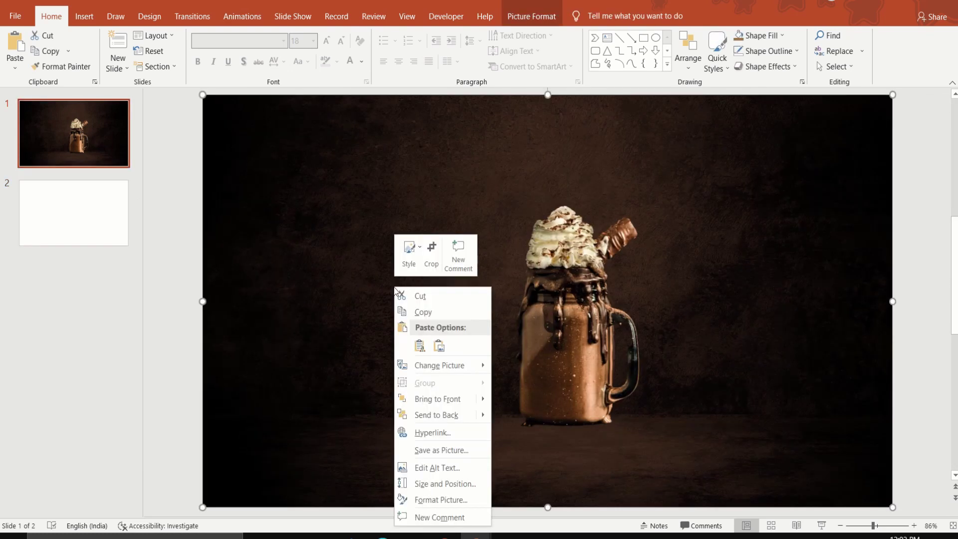
pyautogui.click(413, 350)
# Step: Move the crumbs under the jar and layer the background photo behind it
pyautogui.moveTo(541, 437); pyautogui.dragTo(566, 412)
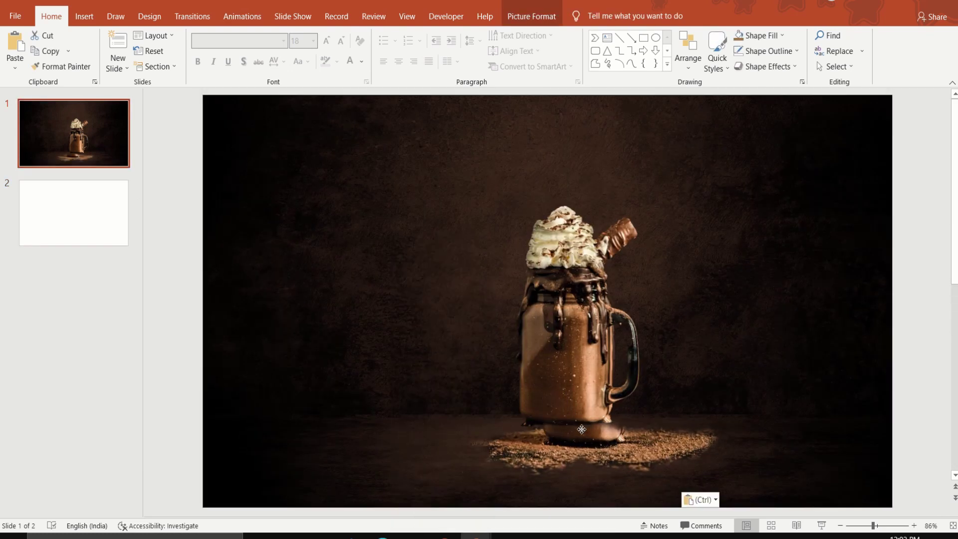
pyautogui.rightClick(566, 412)
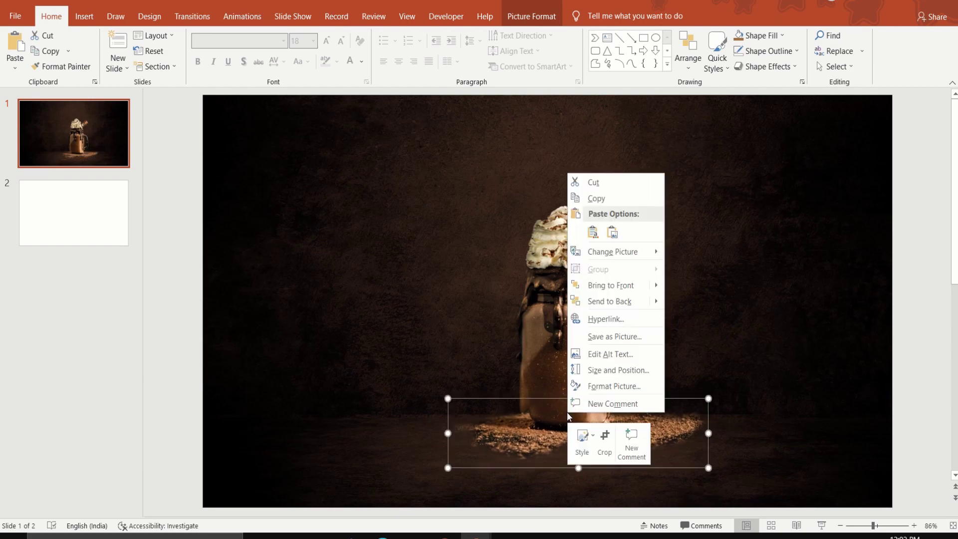
pyautogui.click(607, 301)
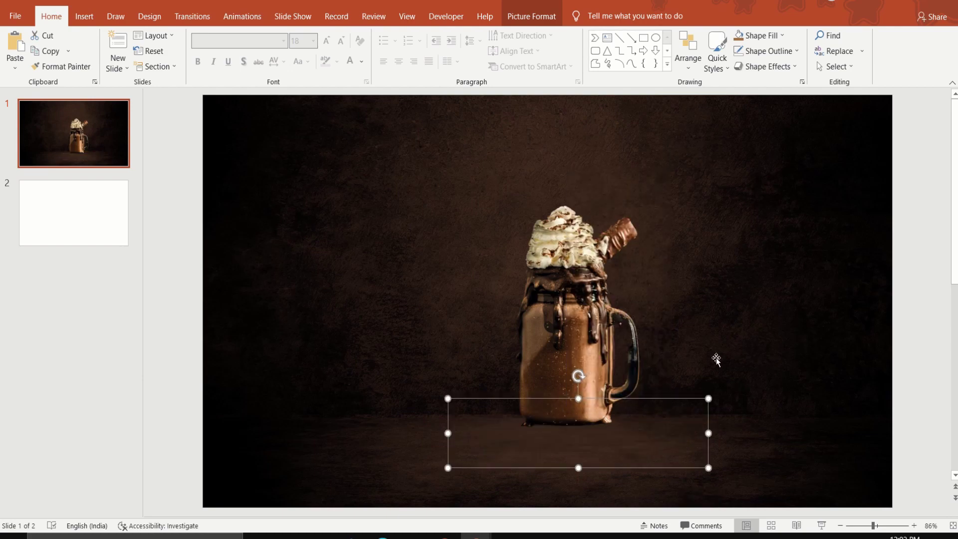
pyautogui.click(759, 365)
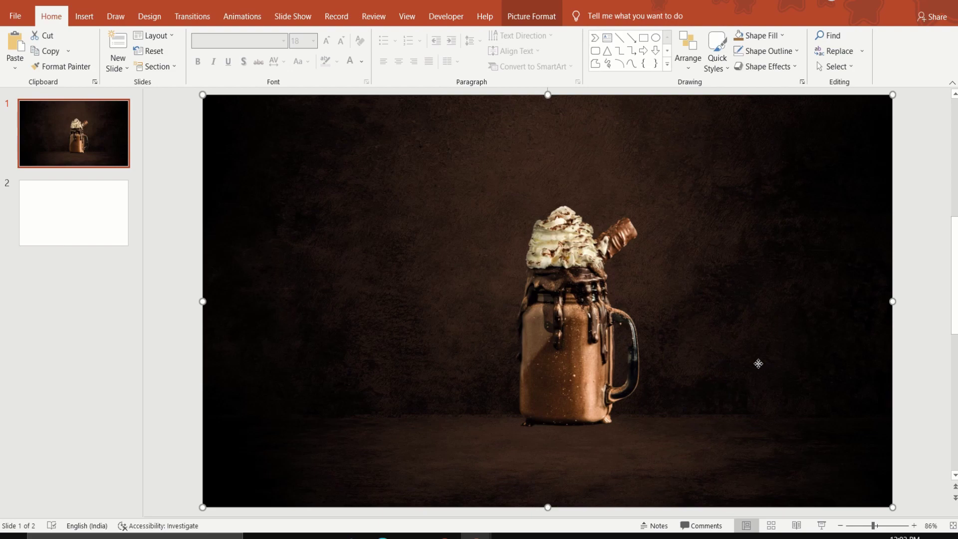
pyautogui.rightClick(759, 363)
pyautogui.click(808, 253)
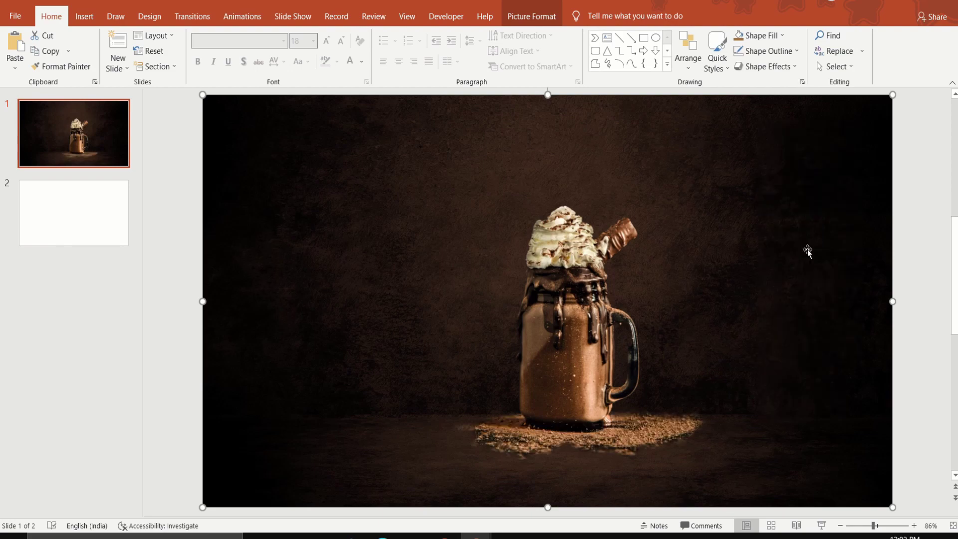
pyautogui.press('Escape')
# Step: Stretch and reposition the crumbs into a pile at the jar's base, then return to slide 2
pyautogui.moveTo(640, 426); pyautogui.dragTo(644, 426)
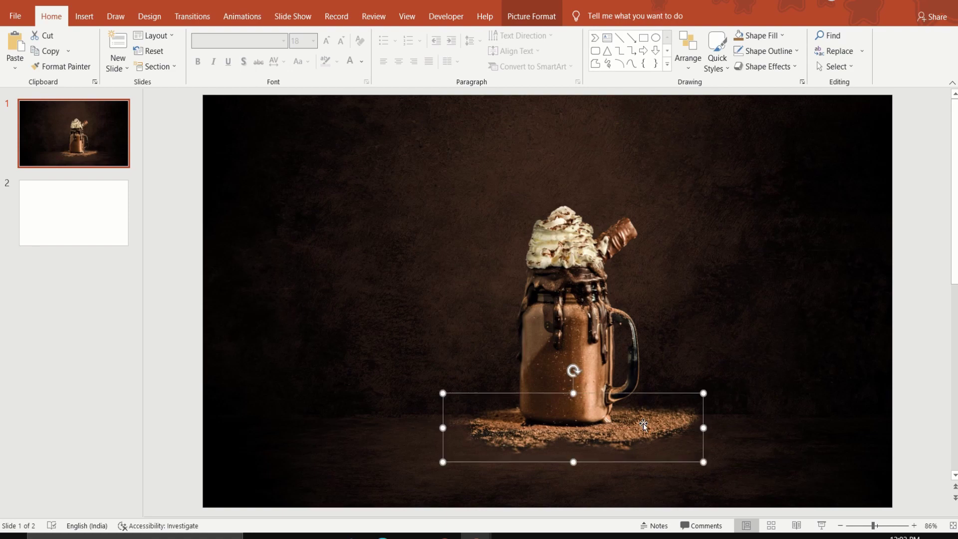
pyautogui.click(759, 449)
pyautogui.click(674, 442)
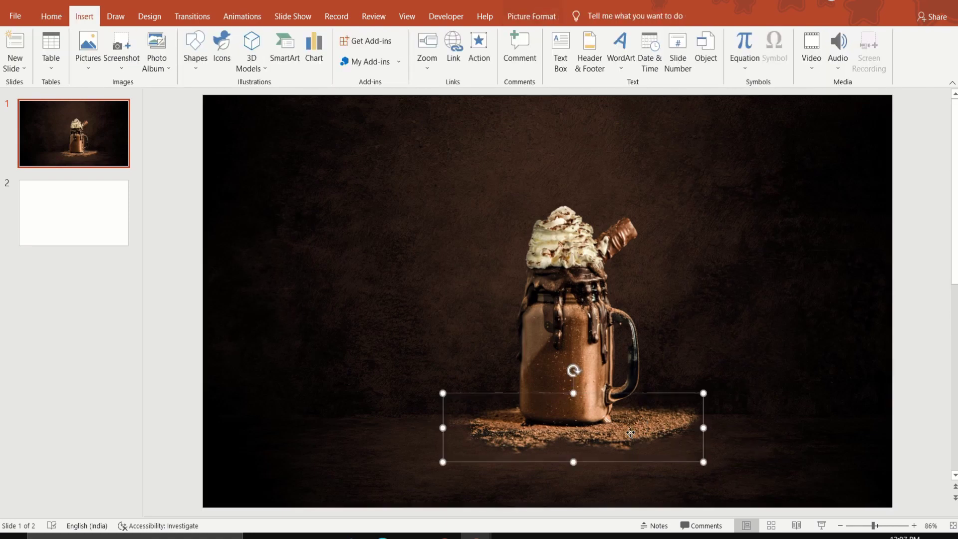
pyautogui.moveTo(573, 462); pyautogui.dragTo(573, 495)
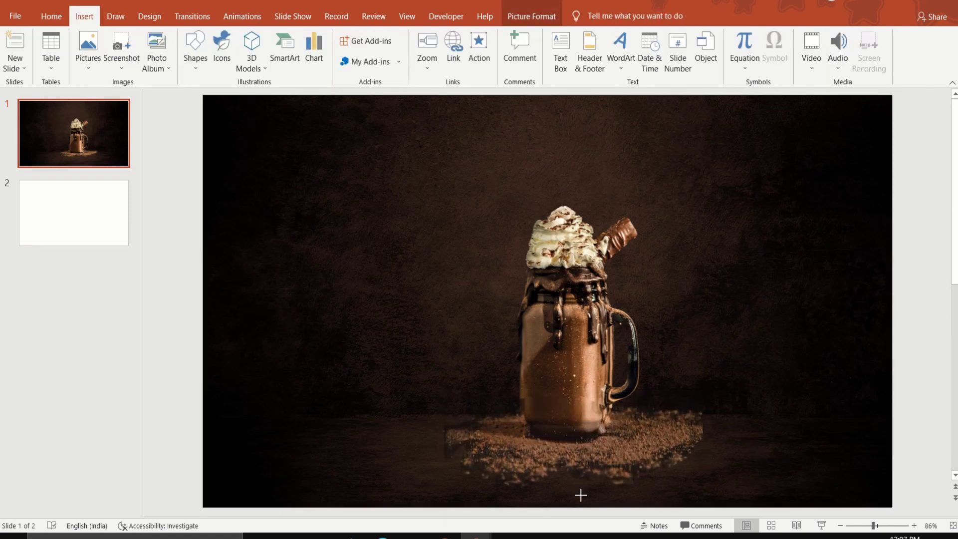
pyautogui.moveTo(611, 459); pyautogui.dragTo(611, 447)
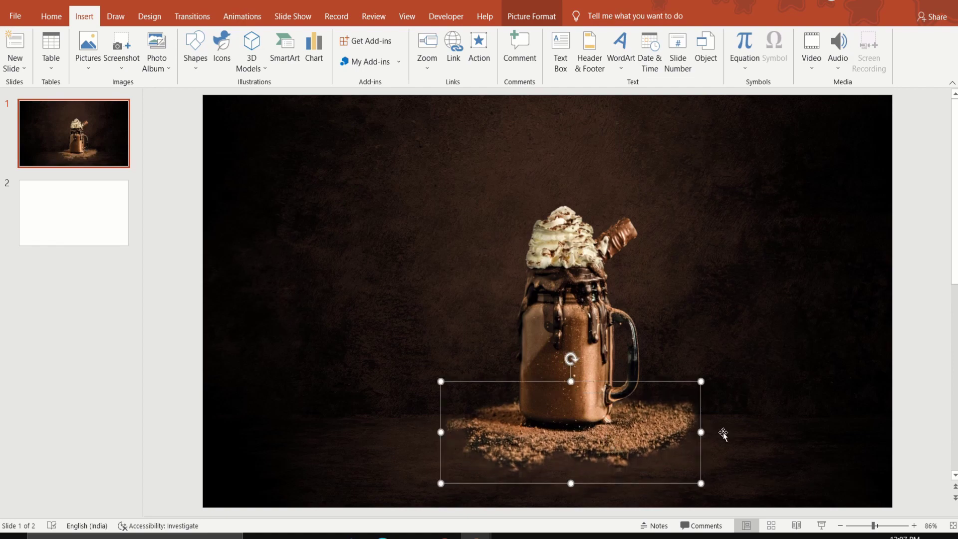
pyautogui.click(705, 434)
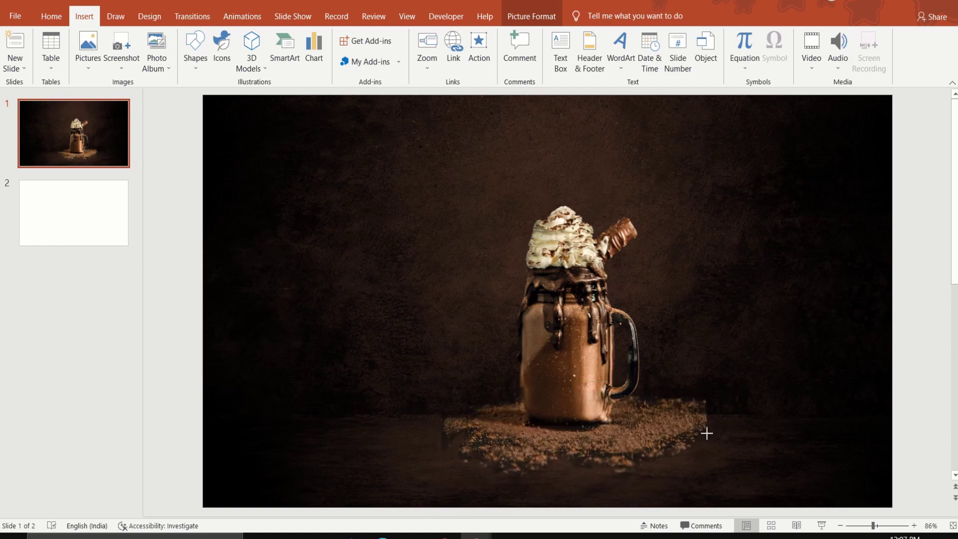
pyautogui.click(637, 444)
pyautogui.click(763, 428)
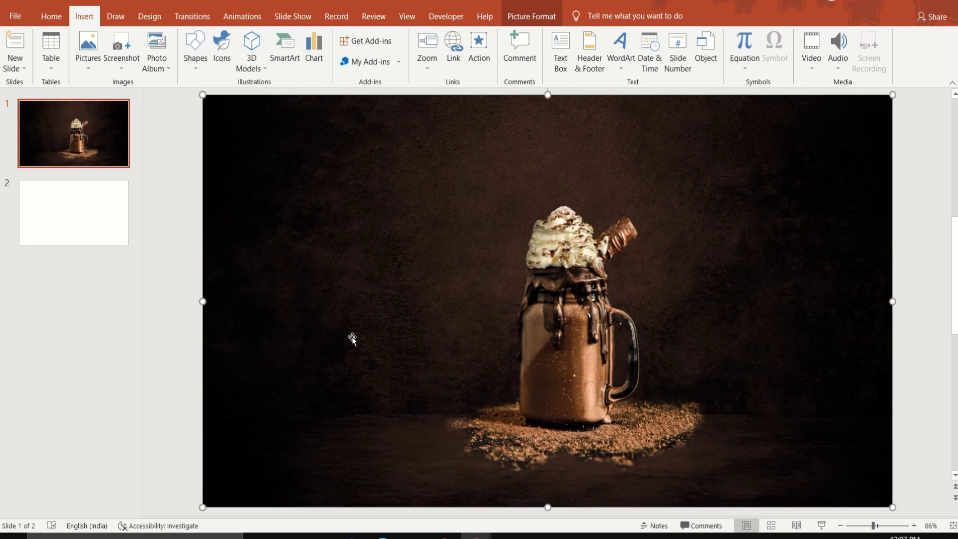
pyautogui.click(97, 233)
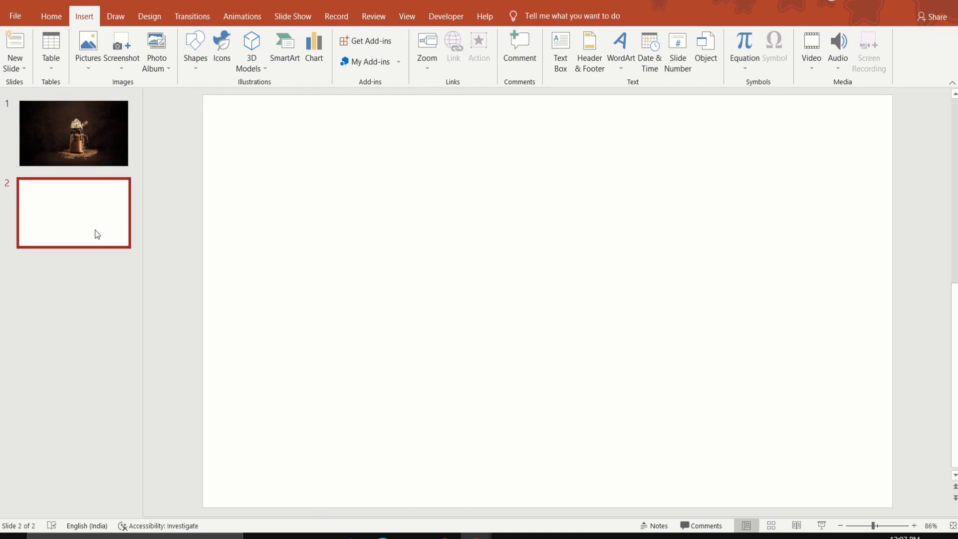
# Step: Insert the pngwing.com (8) smoke image onto slide 2
pyautogui.click(86, 65)
pyautogui.click(96, 102)
pyautogui.click(358, 88)
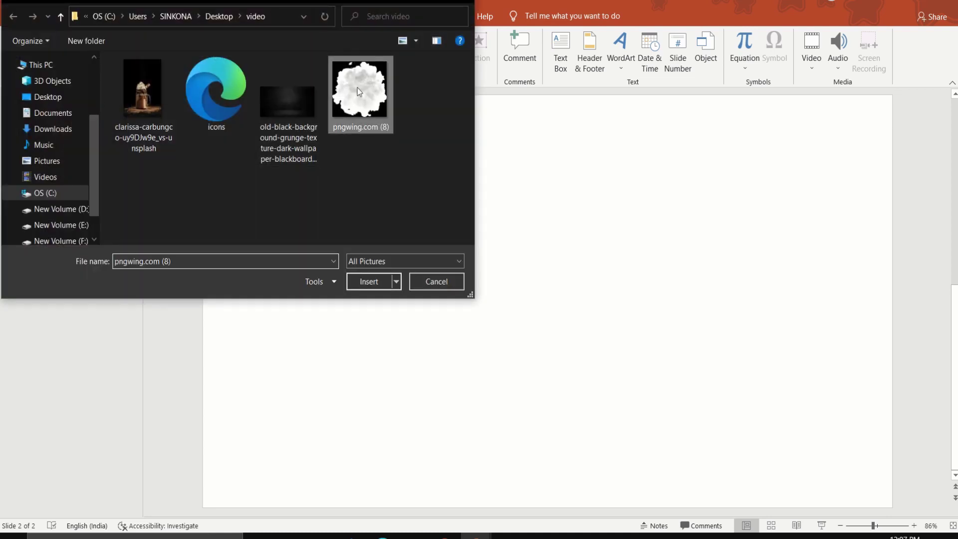
pyautogui.click(376, 279)
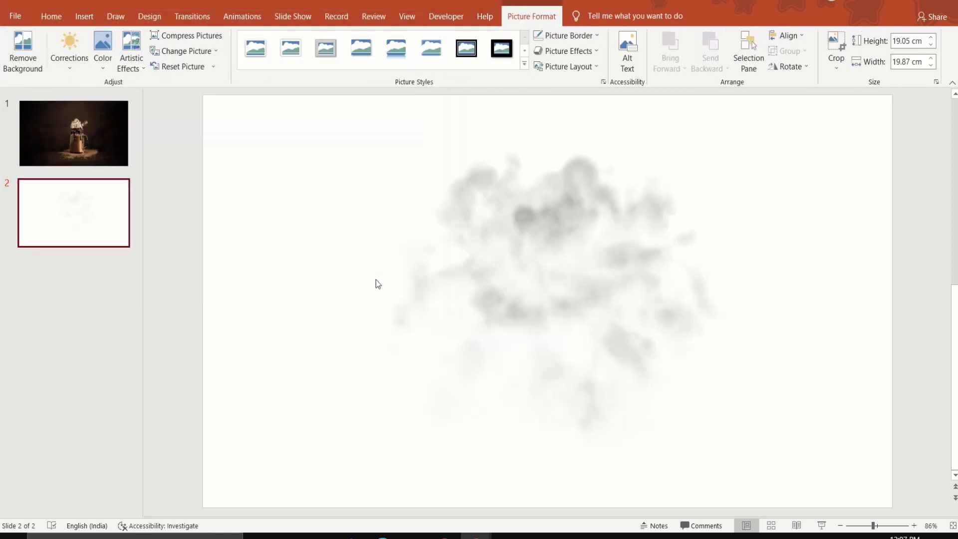
# Step: Recolour the smoke Orange, Accent color 2 Dark and crop it to its bottom strip
pyautogui.click(105, 70)
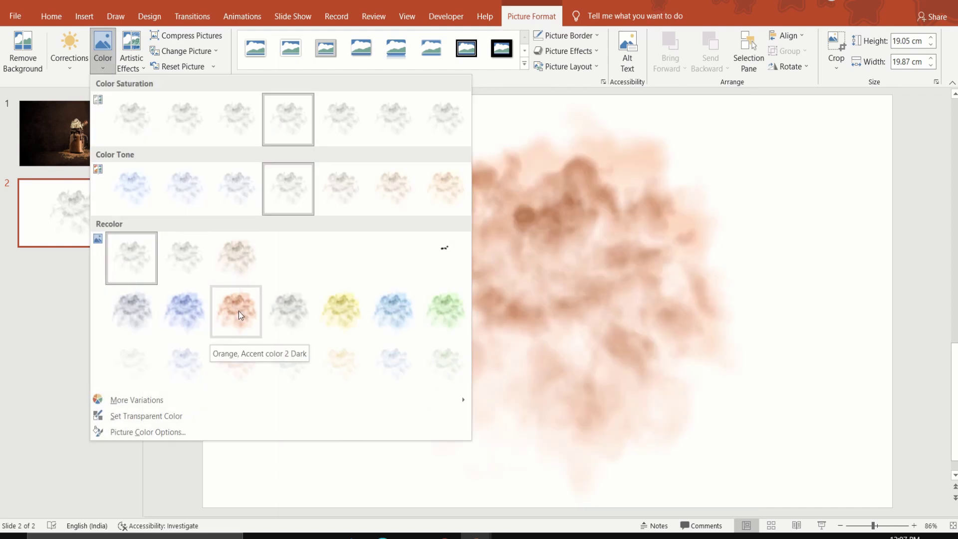
pyautogui.click(238, 311)
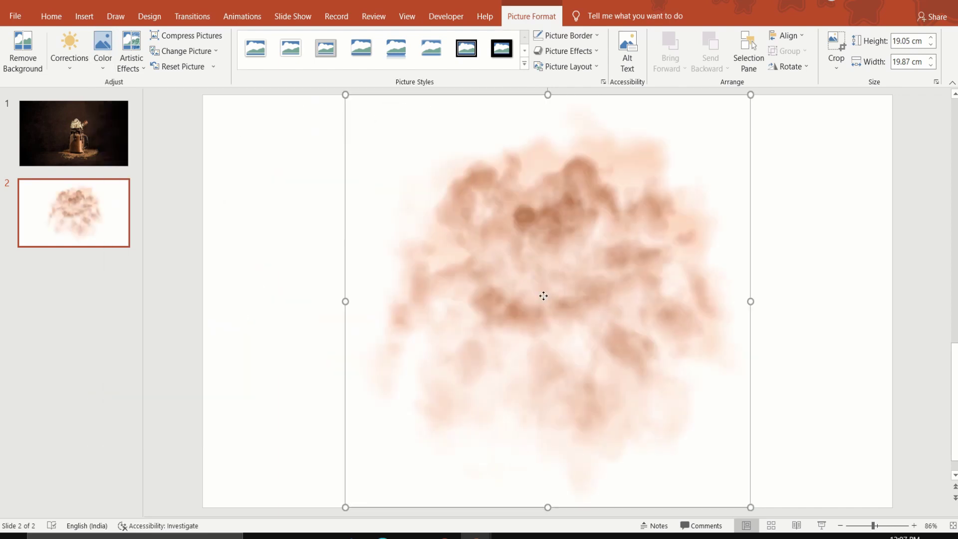
pyautogui.click(836, 44)
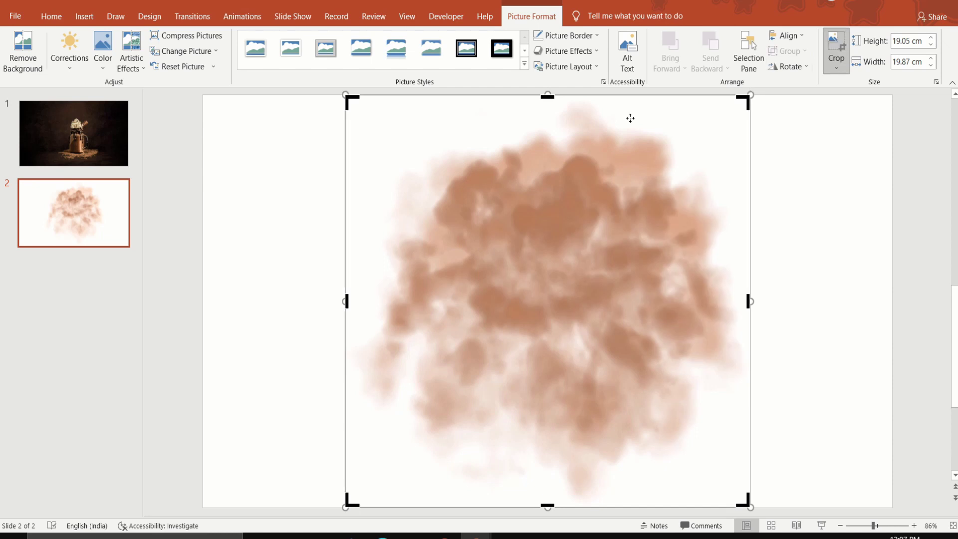
pyautogui.moveTo(548, 96); pyautogui.dragTo(546, 372)
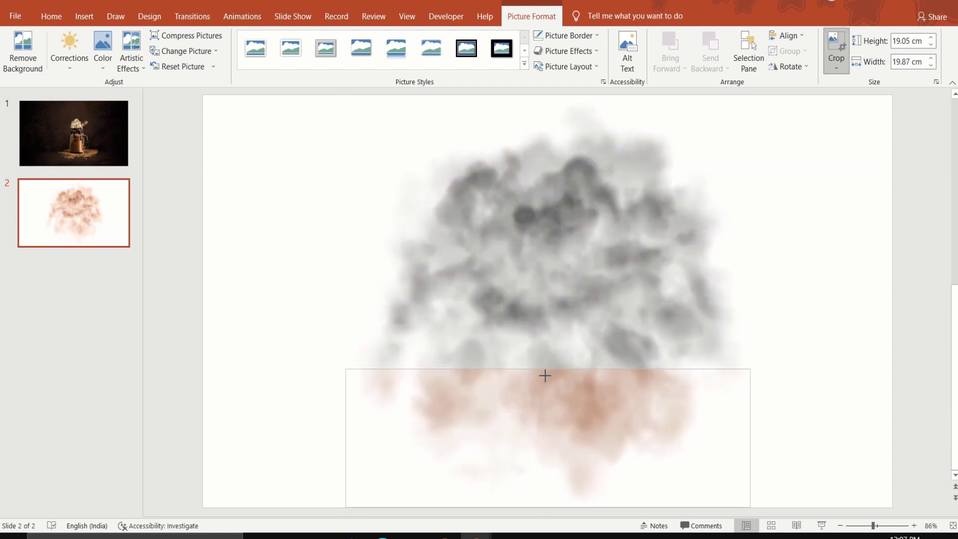
# Step: Finish the crop, flip the smoke strip vertically, and overlap it with the other strip
pyautogui.click(800, 358)
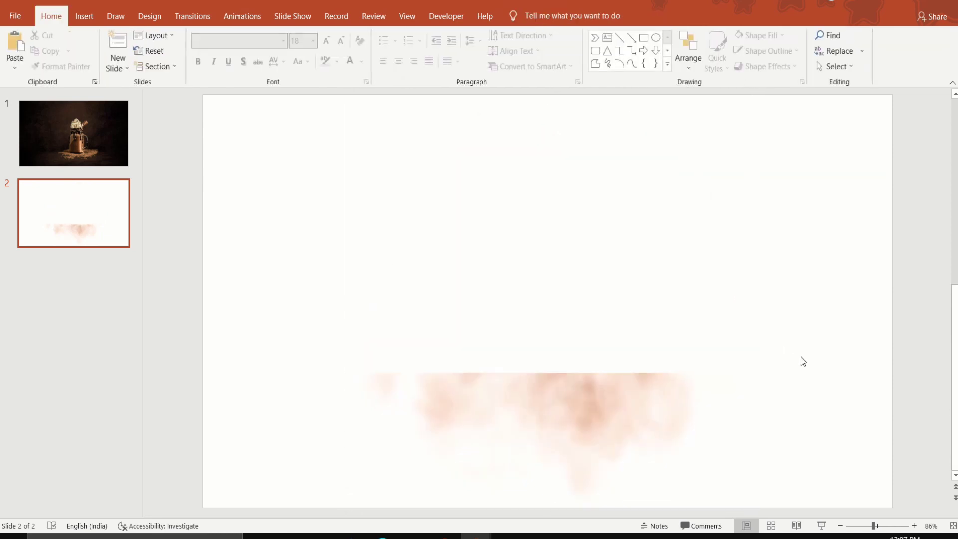
pyautogui.moveTo(574, 408); pyautogui.dragTo(584, 233)
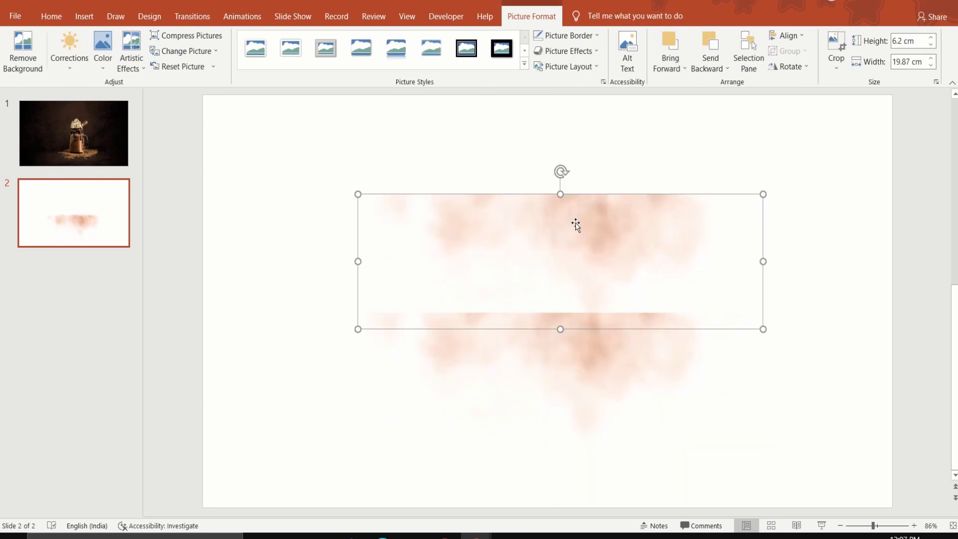
pyautogui.click(788, 67)
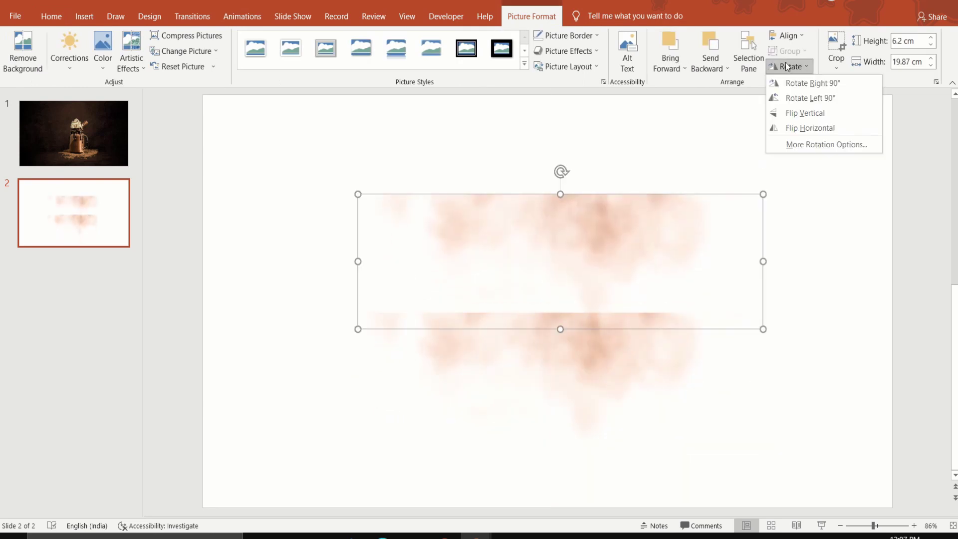
pyautogui.click(795, 115)
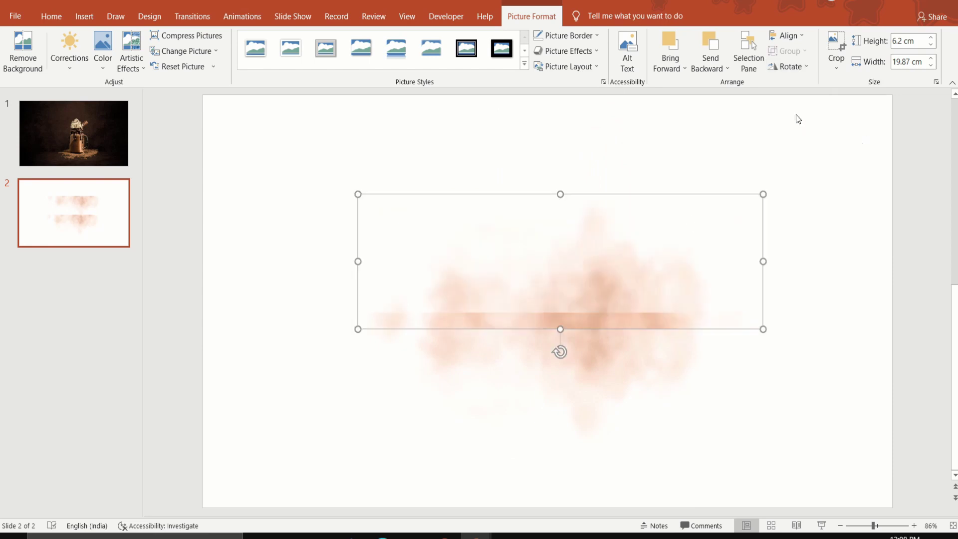
pyautogui.moveTo(605, 276); pyautogui.dragTo(596, 262)
# Step: Group the two smoke strips into a single 12.4 × 19.87 cm cloud
pyautogui.keyDown('shift'); pyautogui.click(591, 329); pyautogui.keyUp('shift')
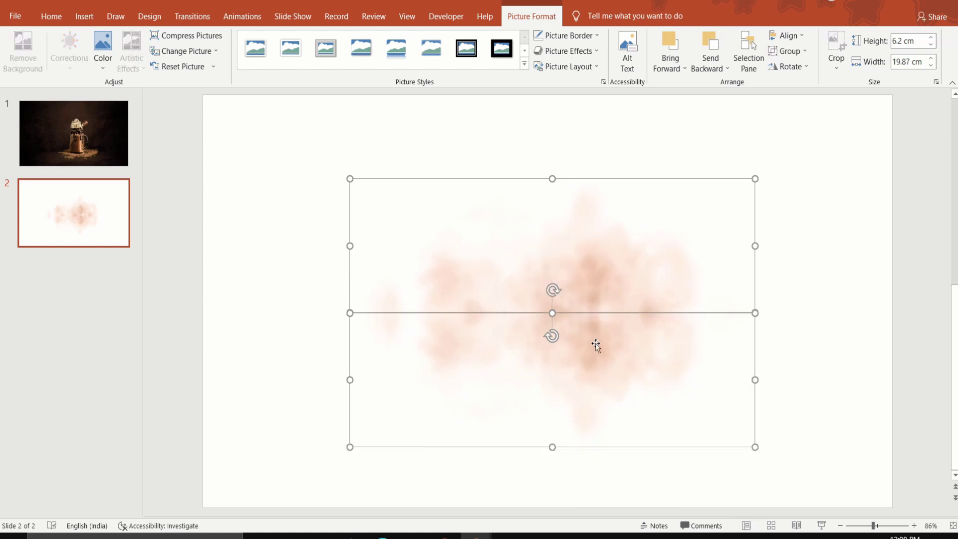
pyautogui.rightClick(596, 343)
pyautogui.moveTo(626, 200)
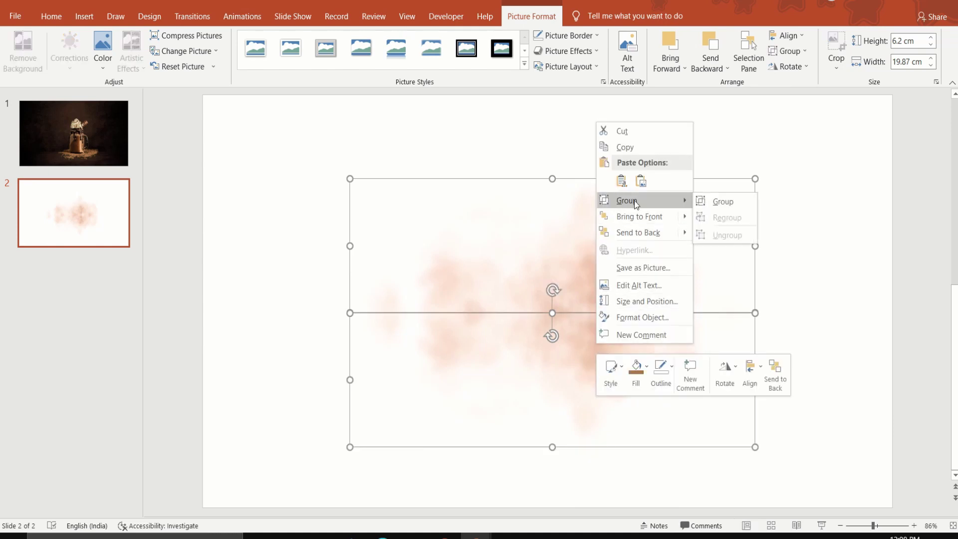
pyautogui.click(698, 201)
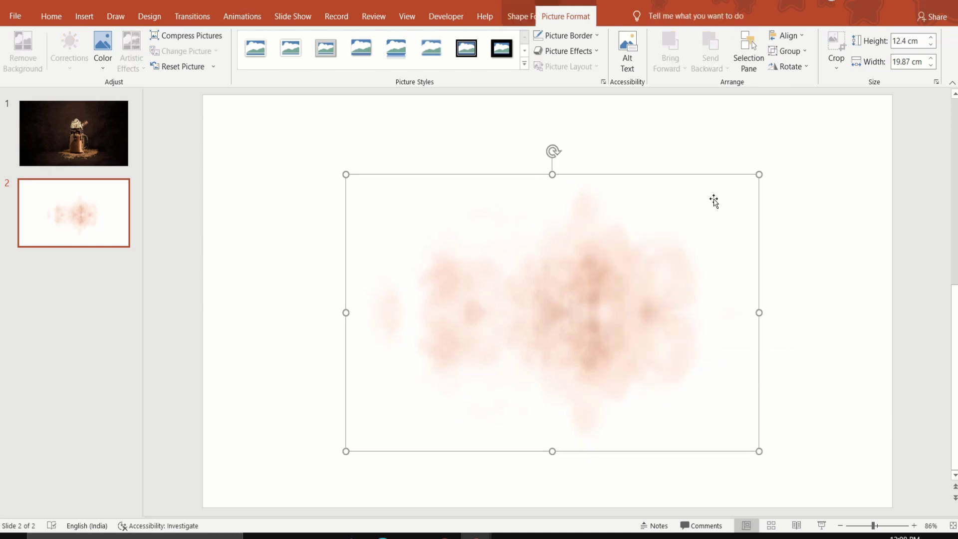
pyautogui.rightClick(595, 311)
# Step: Cut the smoke group, paste it onto slide 1, and enlarge it wider and taller
pyautogui.click(621, 101)
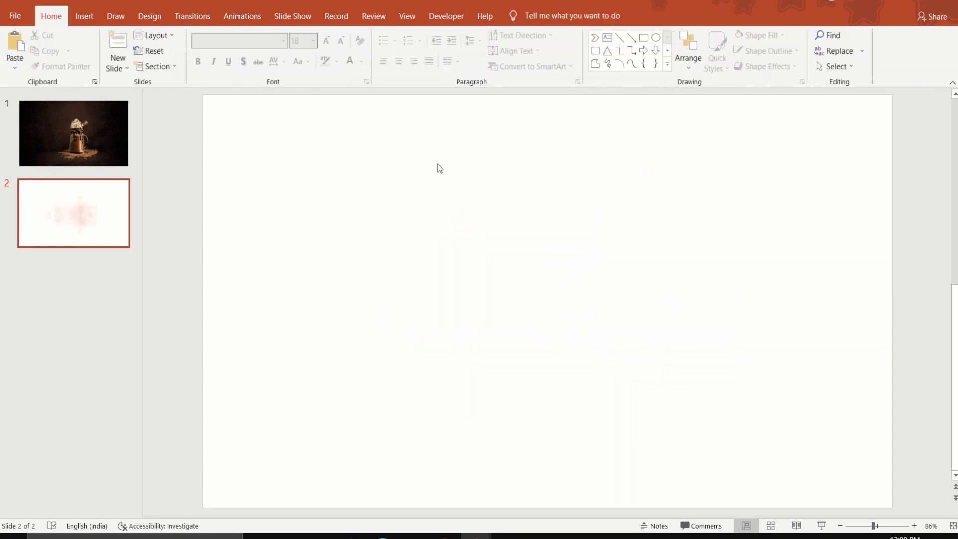
pyautogui.click(101, 143)
pyautogui.rightClick(426, 233)
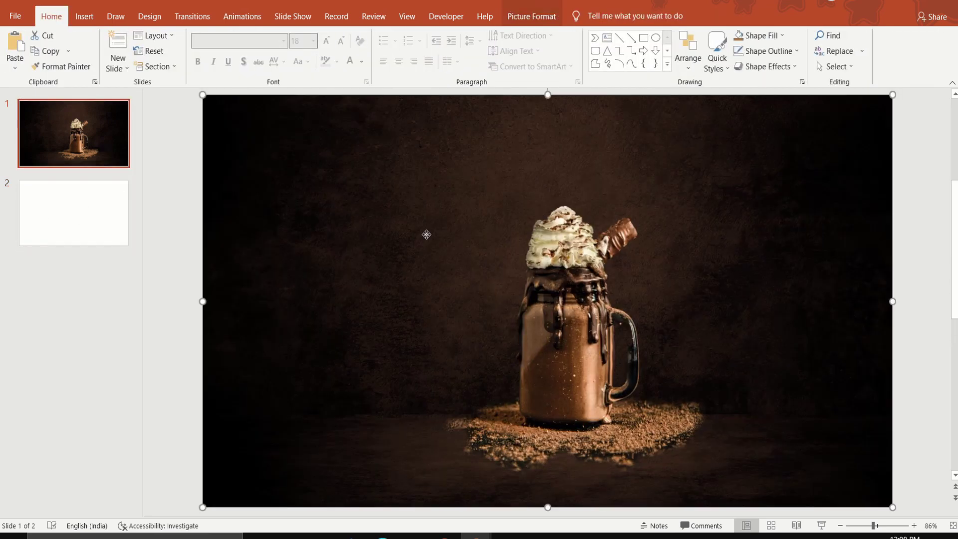
pyautogui.click(445, 289)
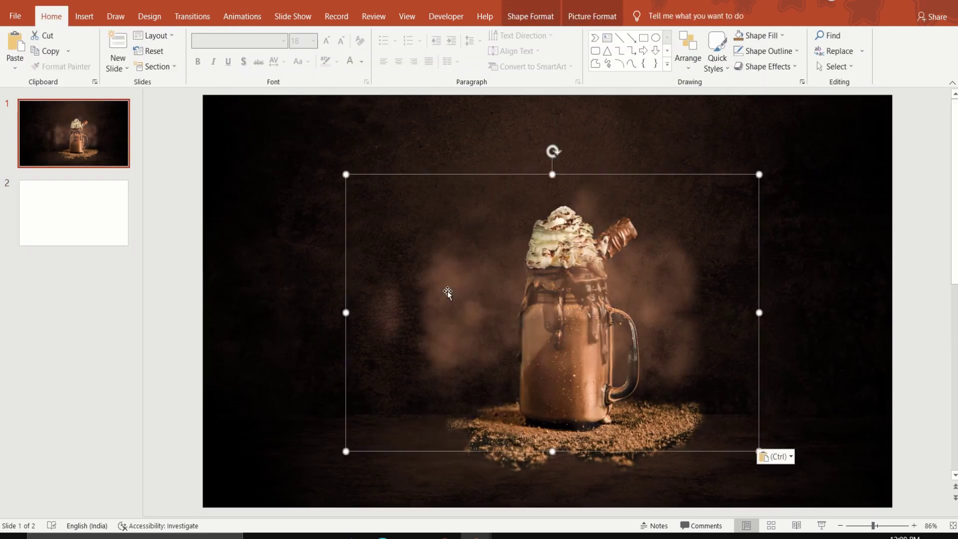
pyautogui.moveTo(489, 299); pyautogui.dragTo(402, 301)
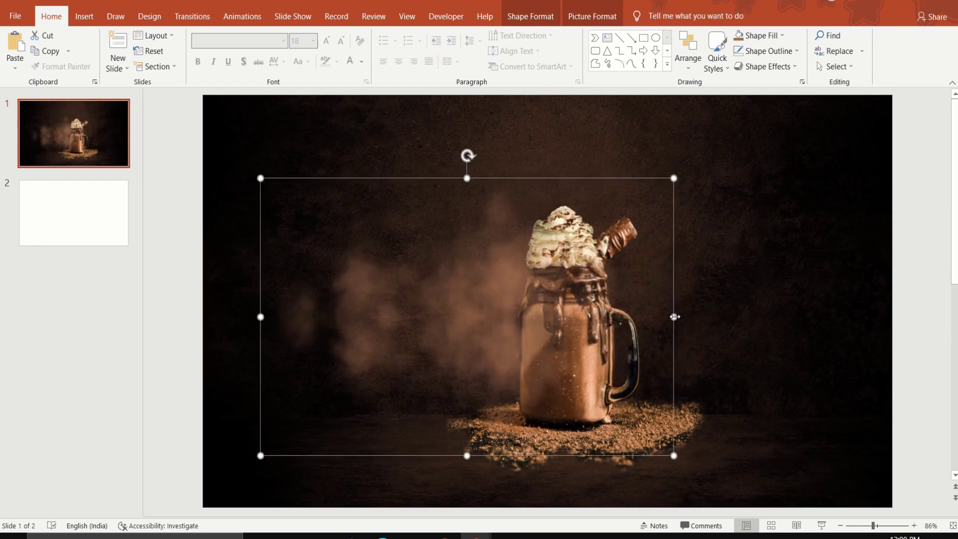
pyautogui.moveTo(674, 316); pyautogui.dragTo(896, 316)
pyautogui.moveTo(579, 178); pyautogui.dragTo(568, 91)
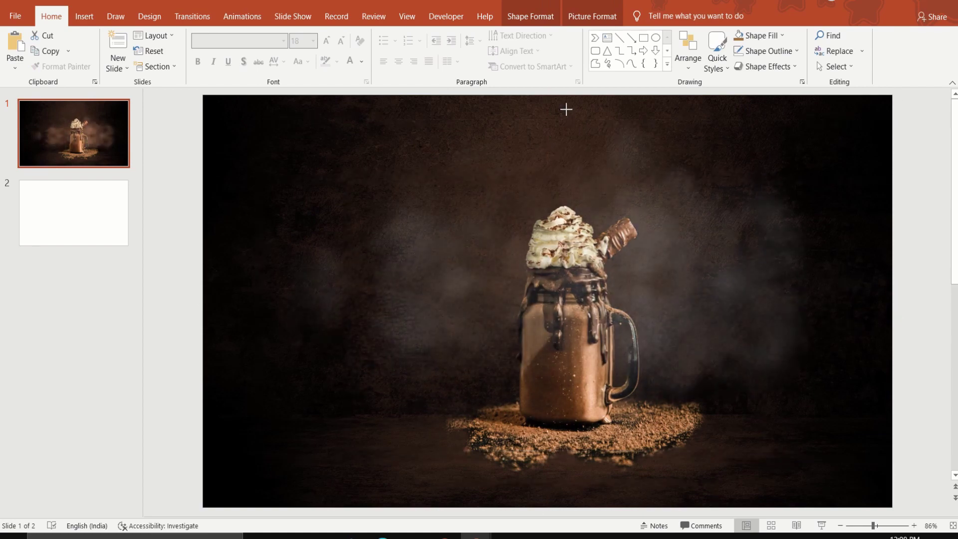
pyautogui.moveTo(685, 274); pyautogui.dragTo(674, 302)
# Step: Send the smoke behind the milkshake and put the background photo at the very back
pyautogui.click(507, 114)
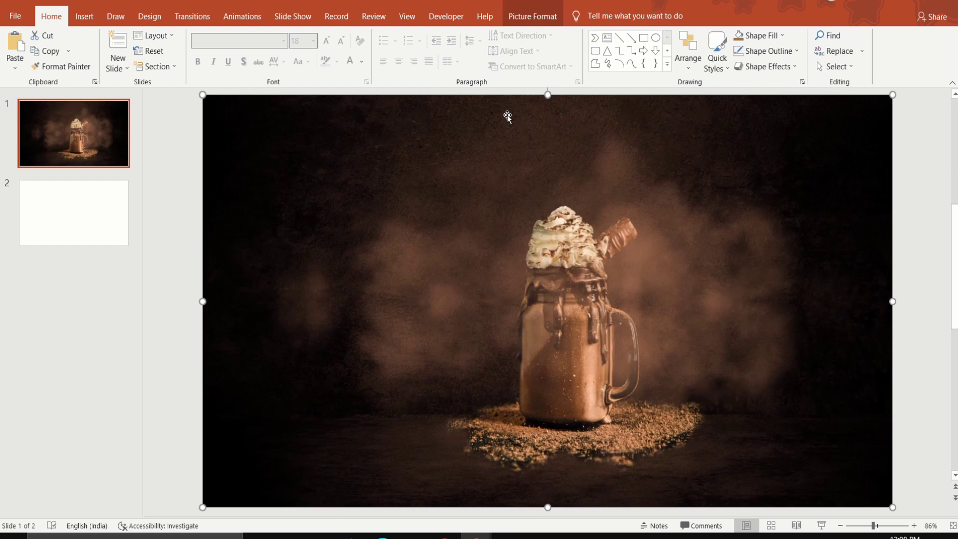
pyautogui.click(581, 411)
pyautogui.rightClick(582, 411)
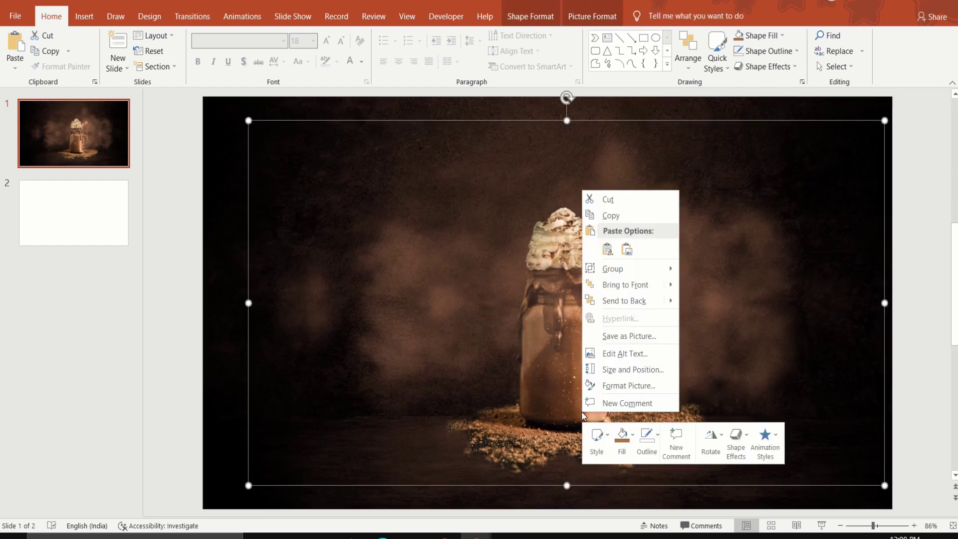
pyautogui.click(630, 302)
pyautogui.click(228, 323)
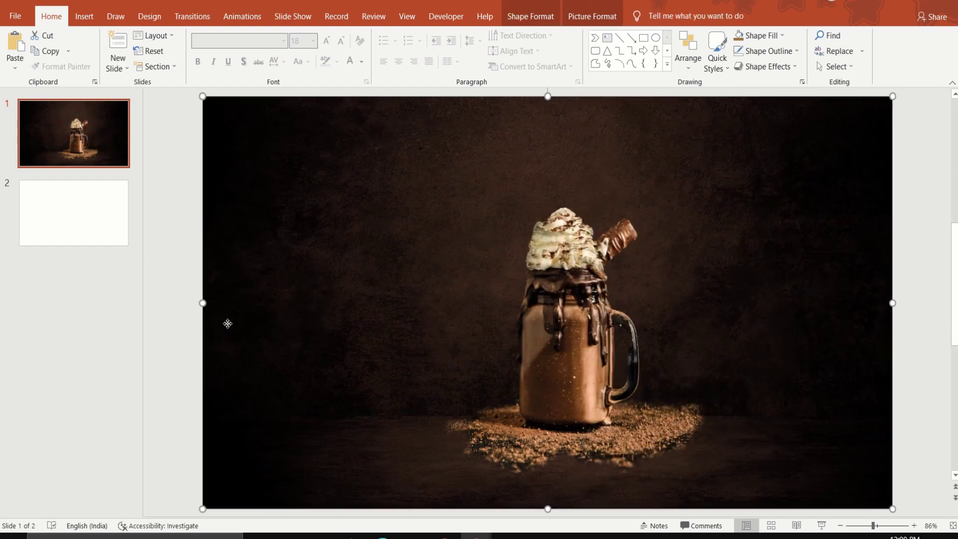
pyautogui.rightClick(228, 324)
pyautogui.click(271, 210)
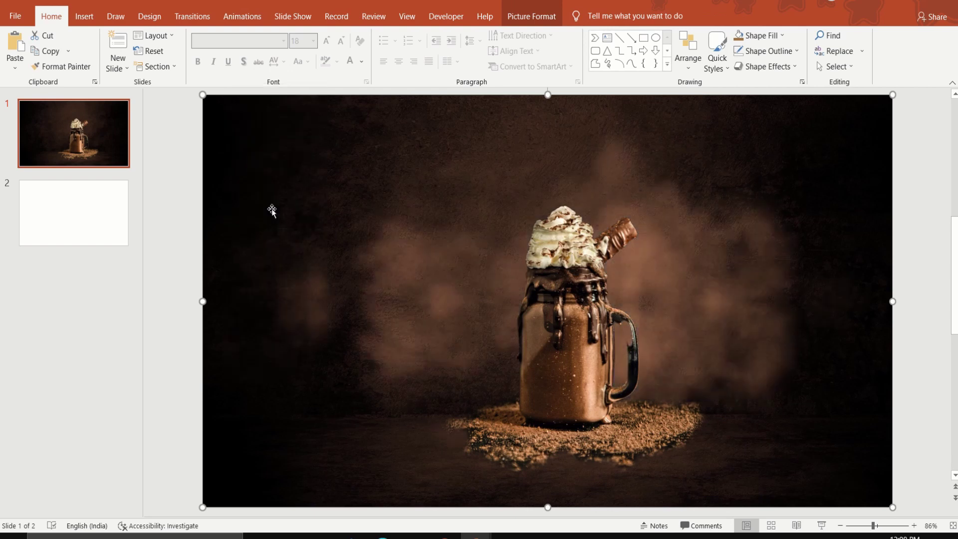
# Step: Centre the smoke and stretch it past the slide's right edge
pyautogui.moveTo(391, 285); pyautogui.dragTo(396, 307)
pyautogui.moveTo(389, 307); pyautogui.dragTo(390, 309)
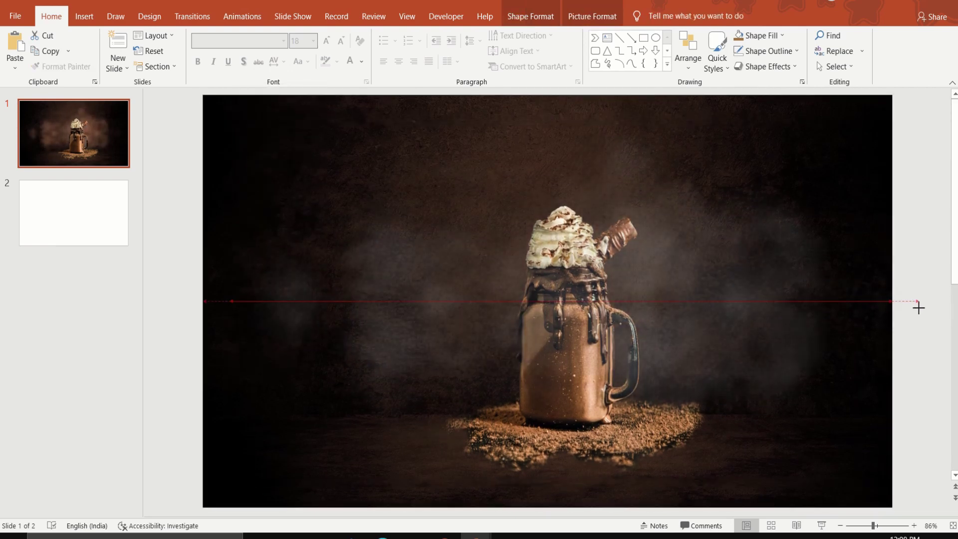
pyautogui.moveTo(862, 303); pyautogui.dragTo(922, 303)
pyautogui.moveTo(724, 327); pyautogui.dragTo(715, 341)
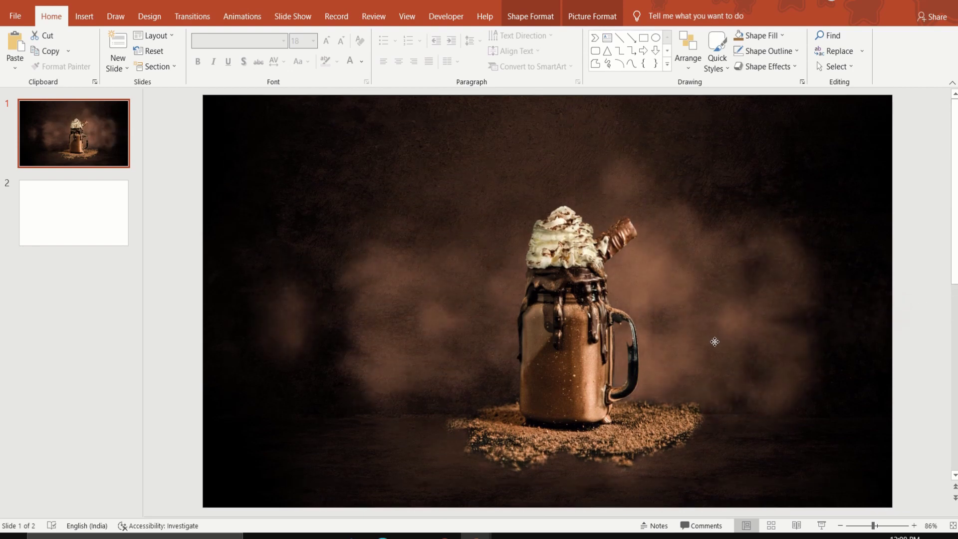
pyautogui.click(172, 286)
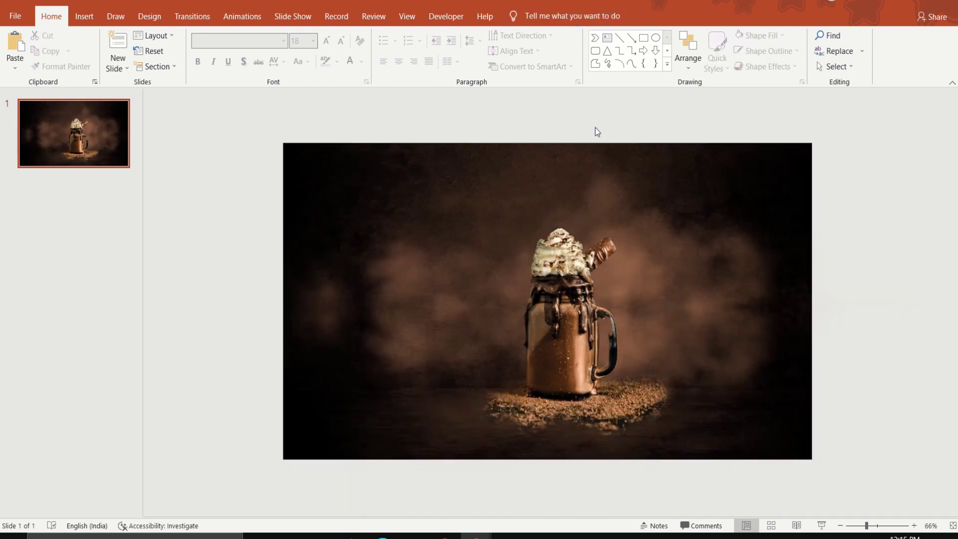
# Step: Draw the TREAT TO SELF text box left of the milkshake and make it bold Arial Black
pyautogui.click(607, 39)
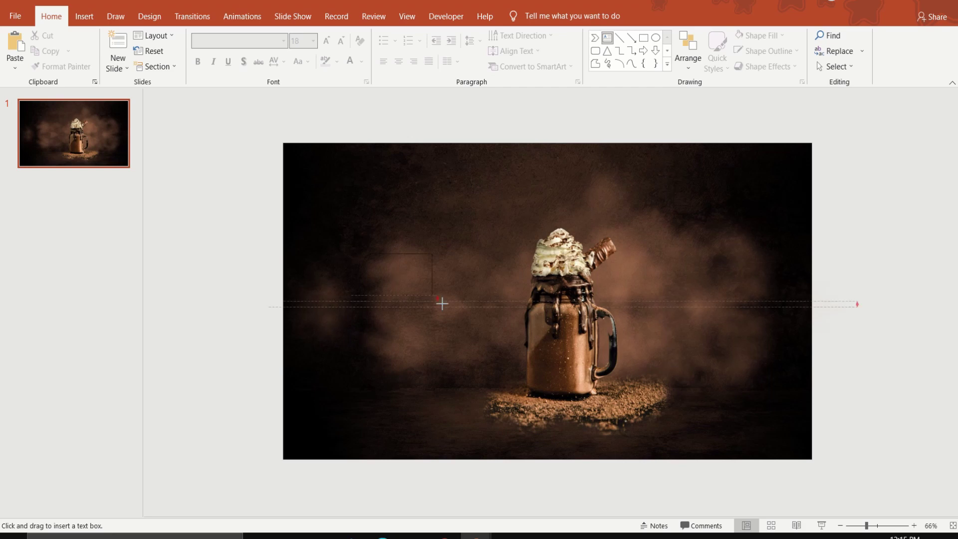
pyautogui.moveTo(352, 253); pyautogui.dragTo(508, 326)
pyautogui.write('TREAT TO SELF')
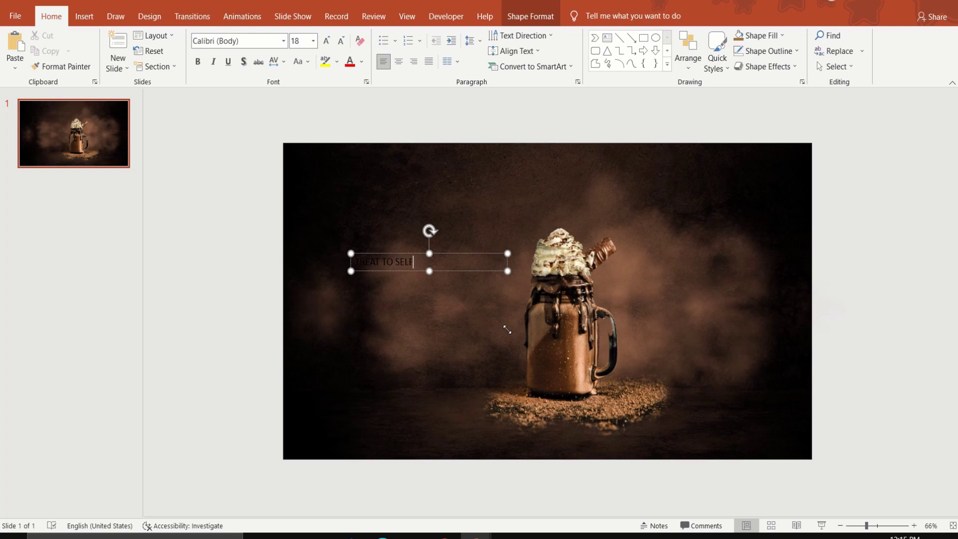
pyautogui.moveTo(413, 261); pyautogui.dragTo(353, 261)
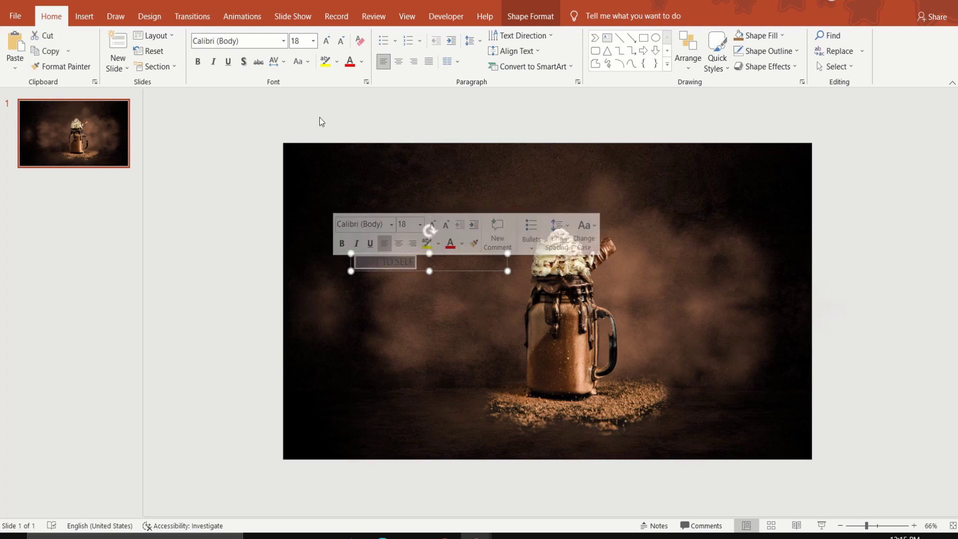
pyautogui.click(346, 65)
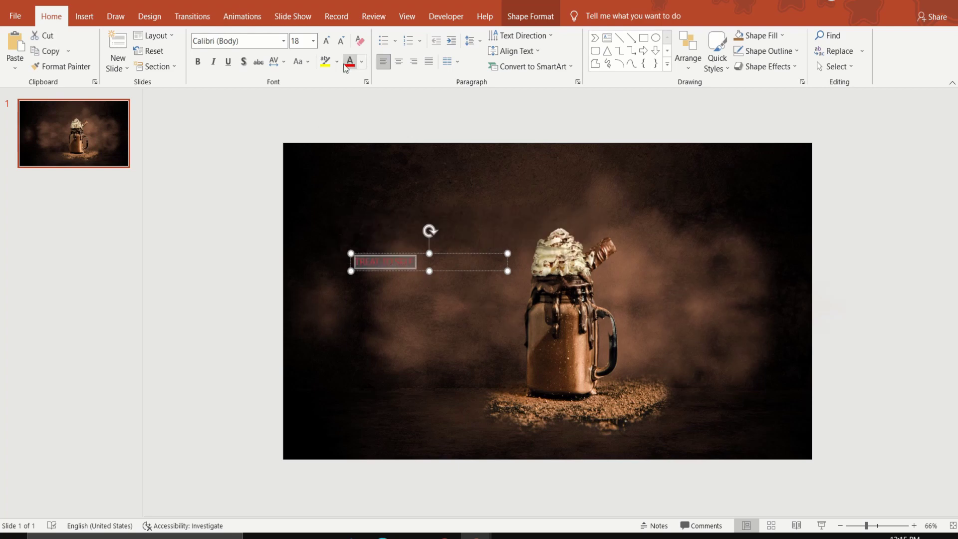
pyautogui.click(198, 63)
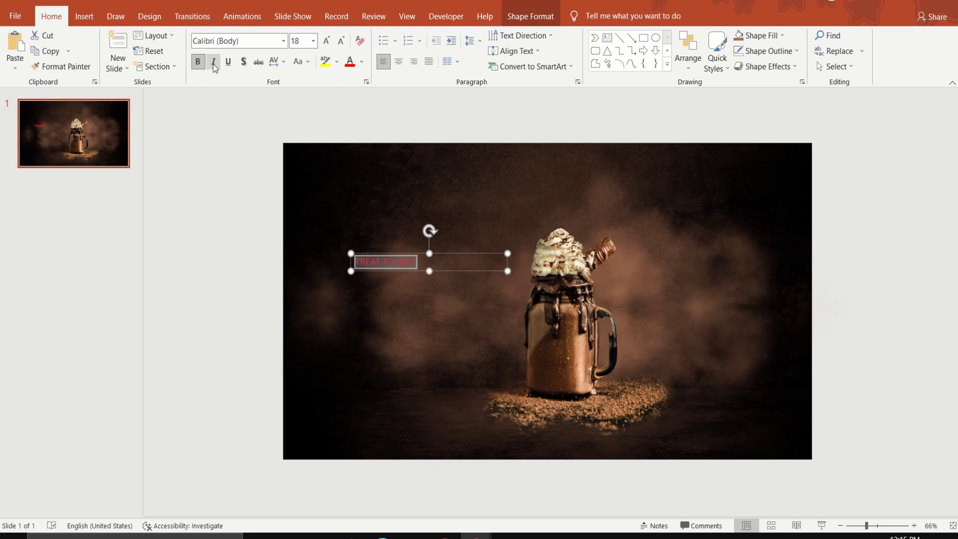
pyautogui.click(283, 44)
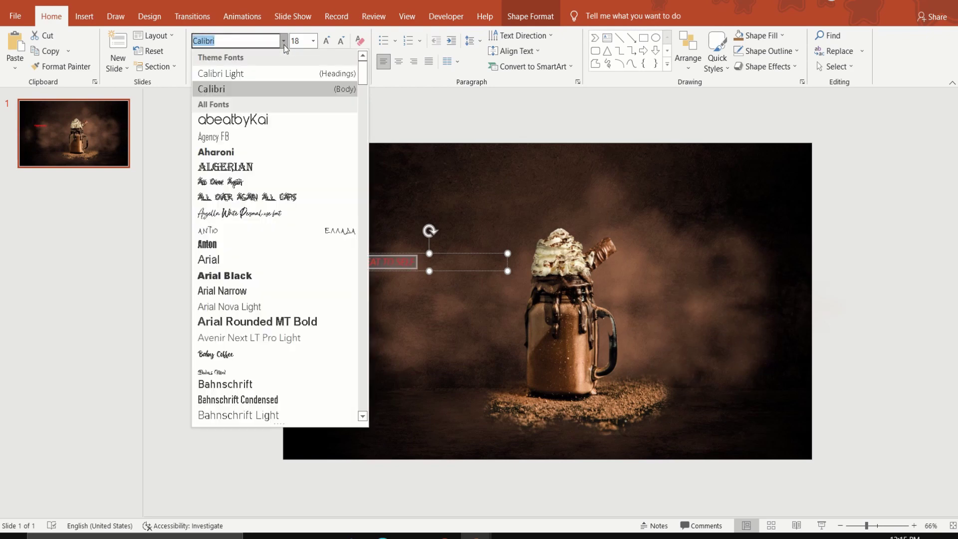
pyautogui.click(216, 278)
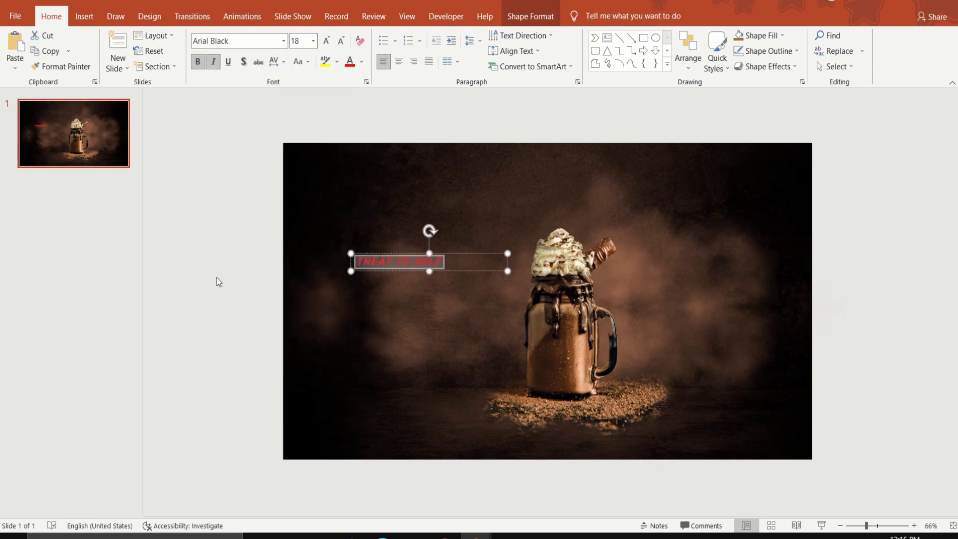
# Step: Recolour the tagline with the jar's brown using the eyedropper and nudge it right
pyautogui.click(361, 62)
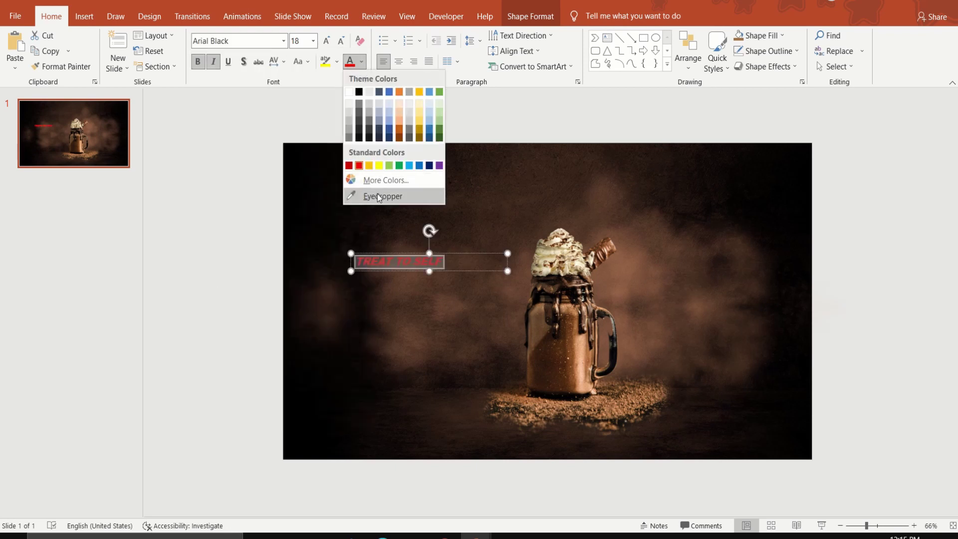
pyautogui.click(377, 194)
pyautogui.click(579, 340)
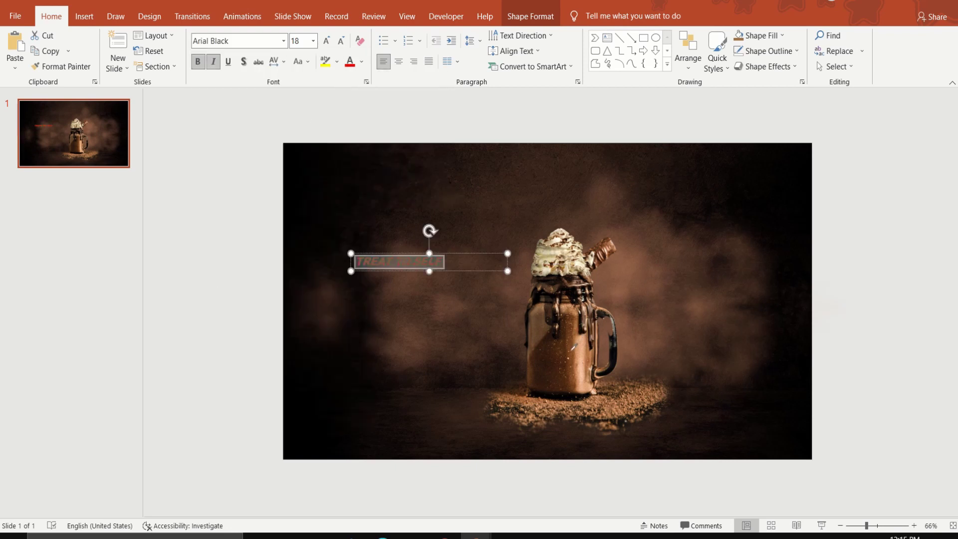
pyautogui.moveTo(466, 270)
pyautogui.mouseDown()
pyautogui.moveTo(499, 274)
pyautogui.moveTo(480, 267)
pyautogui.mouseUp()
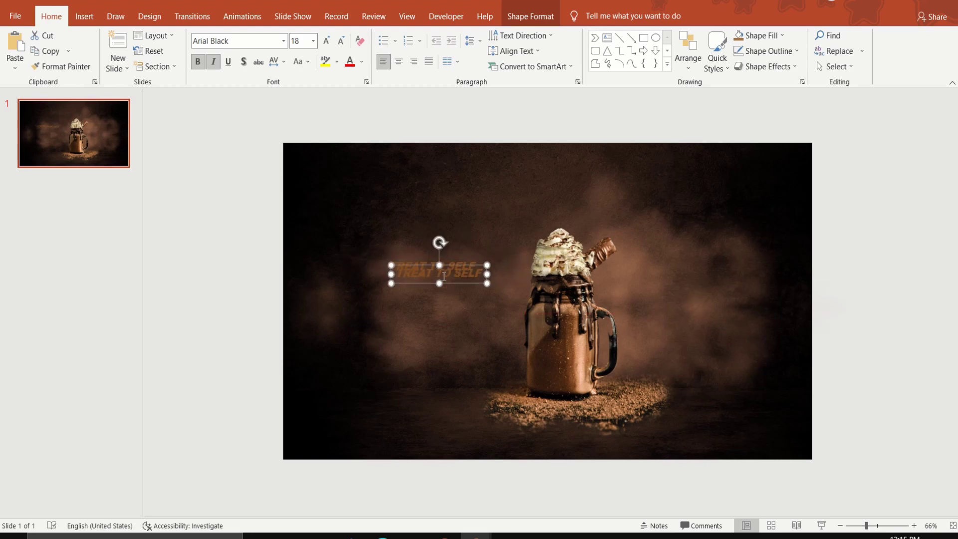
# Step: Duplicate the tagline below and retype it as CHOCOLATE / DELIGHT on two lines
pyautogui.moveTo(452, 278)
pyautogui.keyDown('ctrl'); pyautogui.mouseDown()
pyautogui.moveTo(442, 308)
pyautogui.moveTo(552, 297)
pyautogui.mouseUp(); pyautogui.keyUp('ctrl')
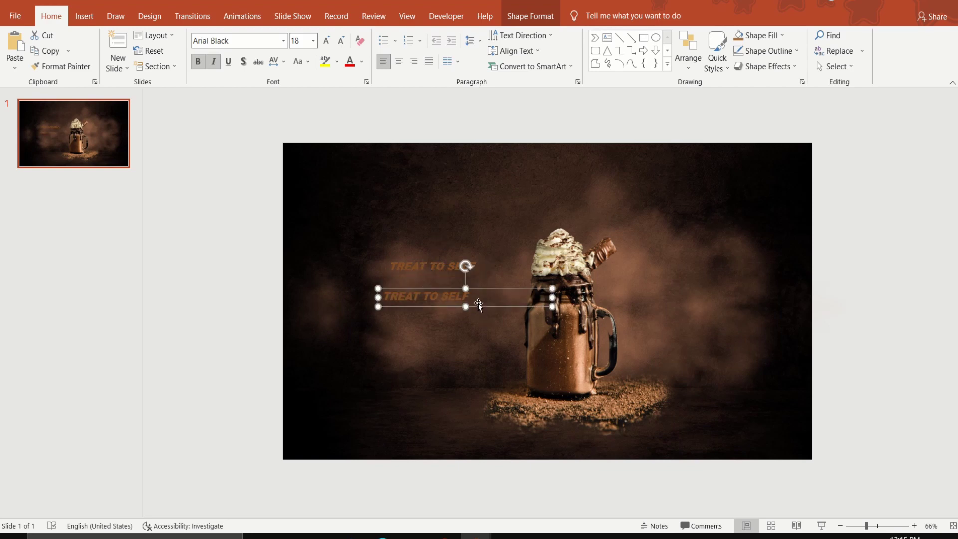
pyautogui.click(468, 299)
pyautogui.press('BackSpace')
pyautogui.press('BackSpace')
pyautogui.press('BackSpace')
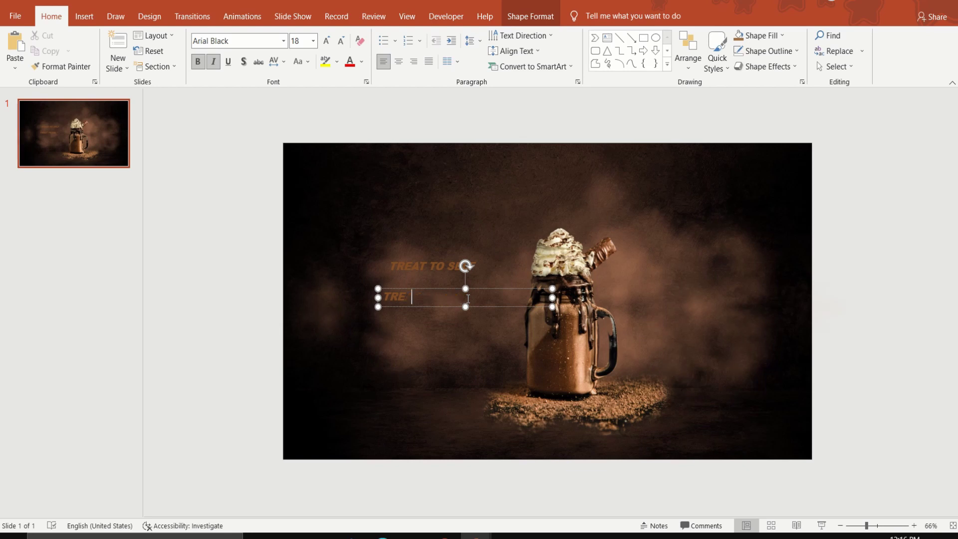
pyautogui.press('BackSpace')
pyautogui.press('BackSpace')
pyautogui.press('BackSpace')
pyautogui.write('CHOCO')
pyautogui.write('LATE')
pyautogui.press('Return')
pyautogui.write('D')
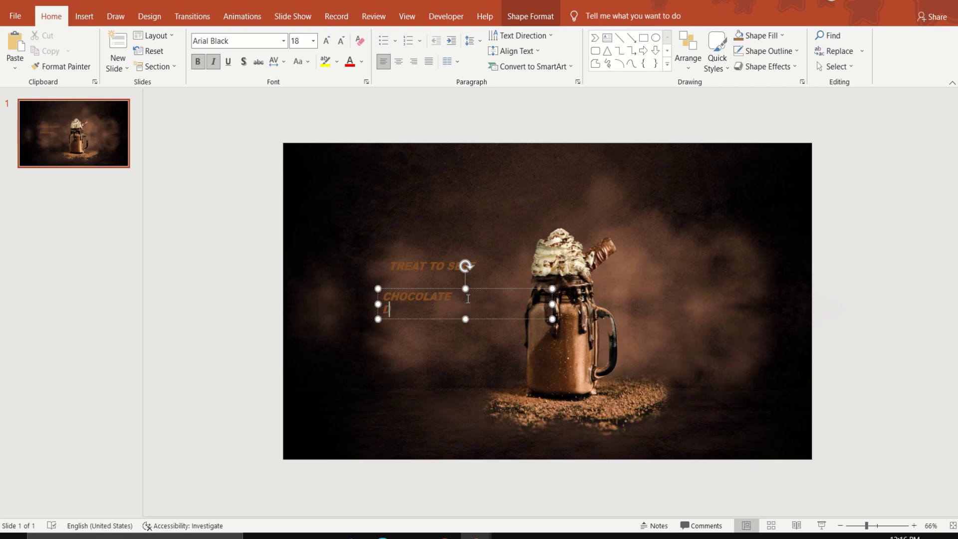
pyautogui.write('ELIGHT!')
# Step: Make the CHOCOLATE DELIGHT headline 44 pt and white, and widen its box
pyautogui.moveTo(442, 311); pyautogui.dragTo(382, 295)
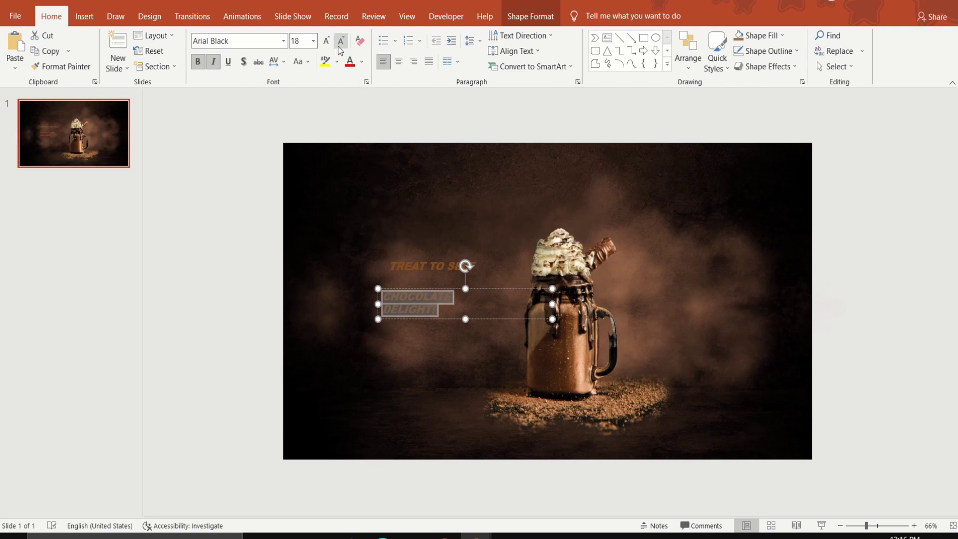
pyautogui.click(299, 42)
pyautogui.write('44')
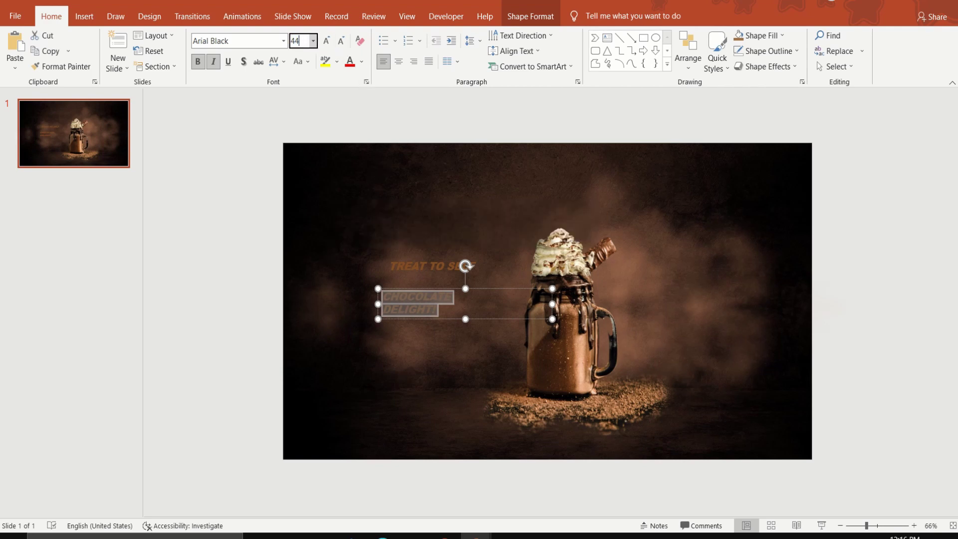
pyautogui.press('Return')
pyautogui.click(362, 61)
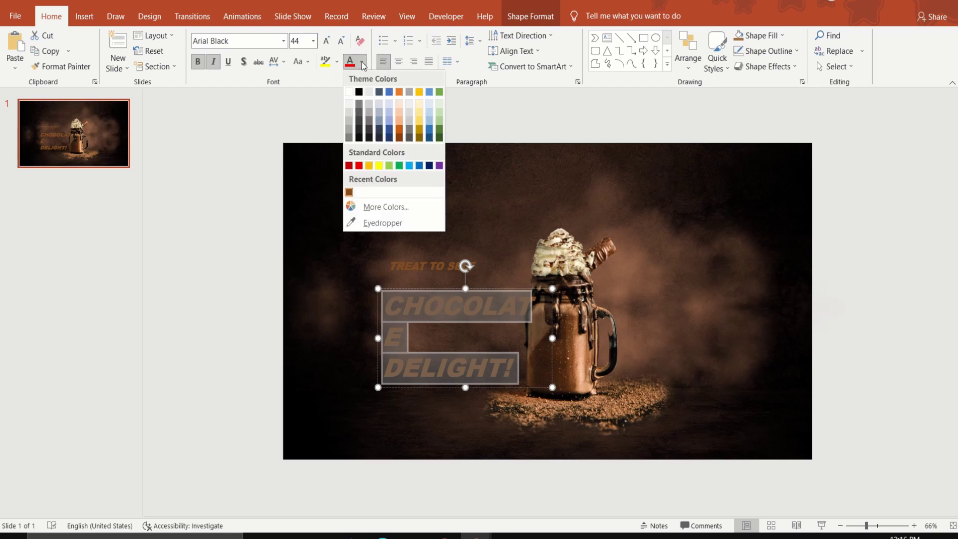
pyautogui.click(349, 92)
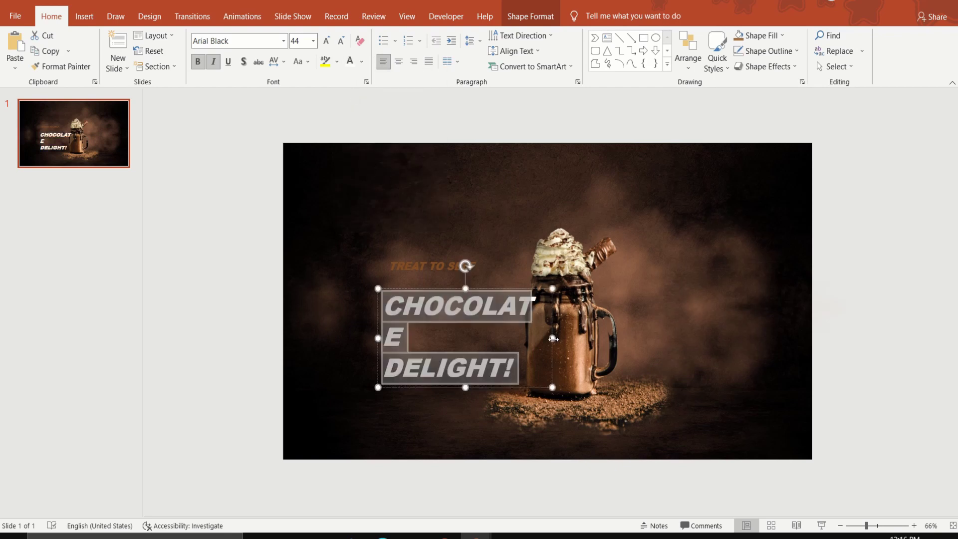
pyautogui.moveTo(552, 339)
pyautogui.mouseDown()
pyautogui.moveTo(618, 324)
pyautogui.moveTo(558, 323)
pyautogui.mouseUp()
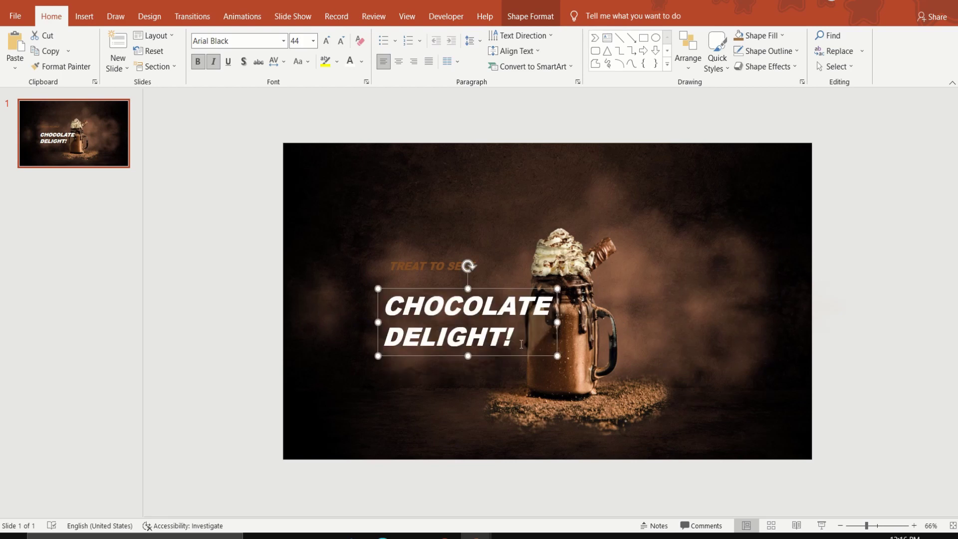
# Step: Move the headline under the tagline and fill a new text box right of the jar with =LOREM() text
pyautogui.moveTo(512, 355); pyautogui.dragTo(487, 312)
pyautogui.scroll(2, 657, 277)
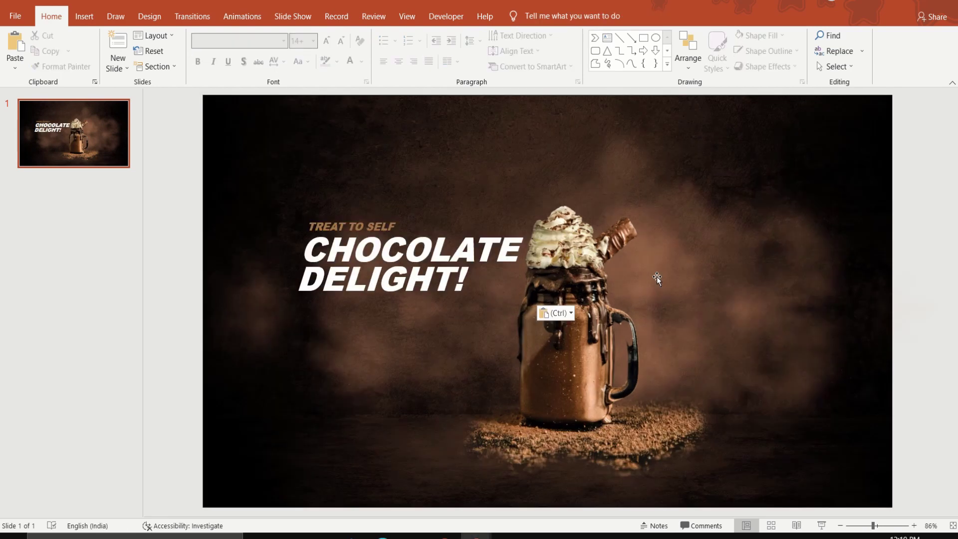
pyautogui.click(607, 39)
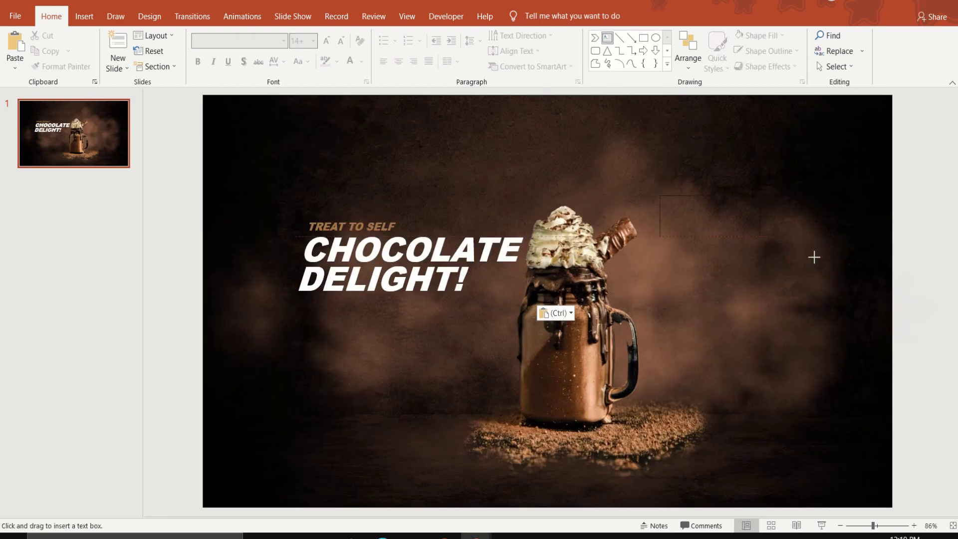
pyautogui.moveTo(660, 195); pyautogui.dragTo(827, 261)
pyautogui.write('=LO')
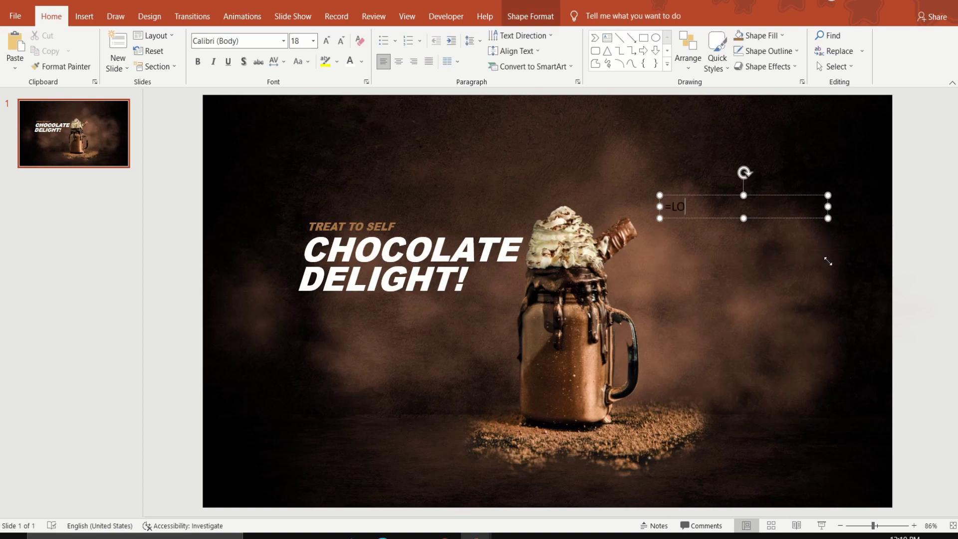
pyautogui.write('REM(')
pyautogui.write(')')
pyautogui.press('Return')
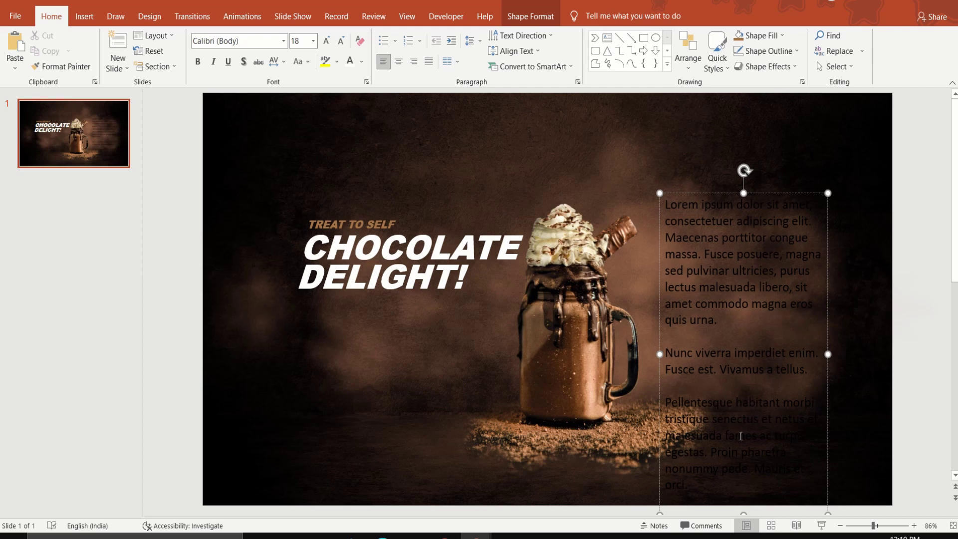
# Step: Colour the placeholder text light grey and delete its first two paragraphs
pyautogui.moveTo(713, 490); pyautogui.dragTo(666, 202)
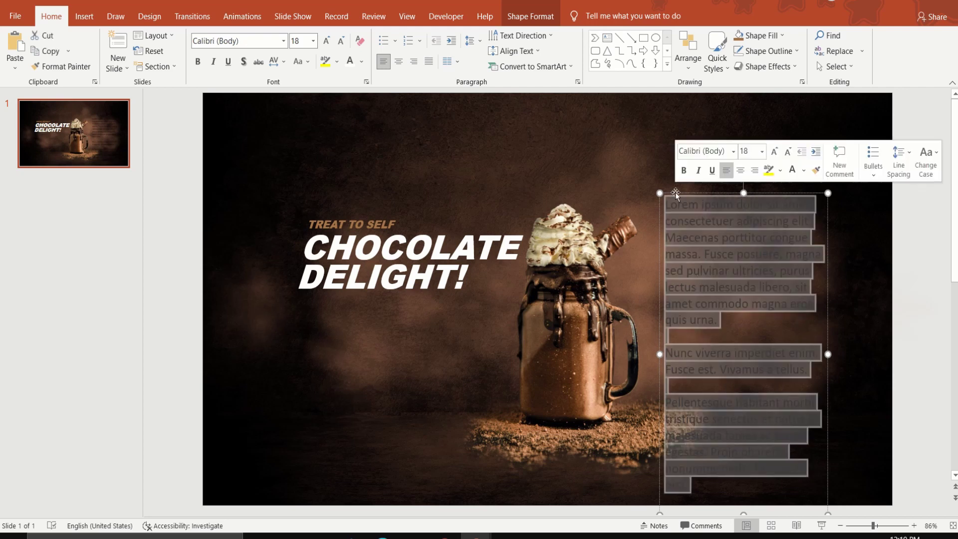
pyautogui.click(364, 62)
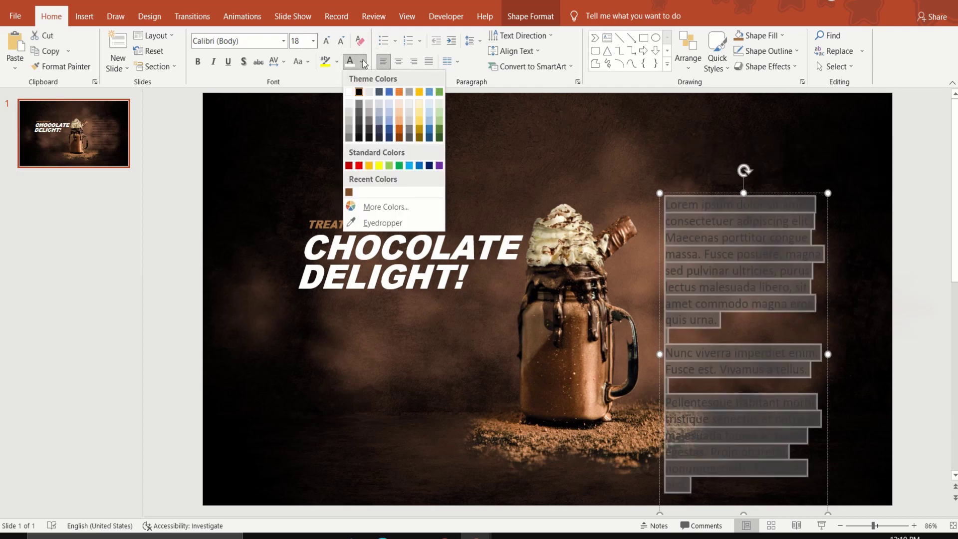
pyautogui.click(349, 125)
pyautogui.click(700, 385)
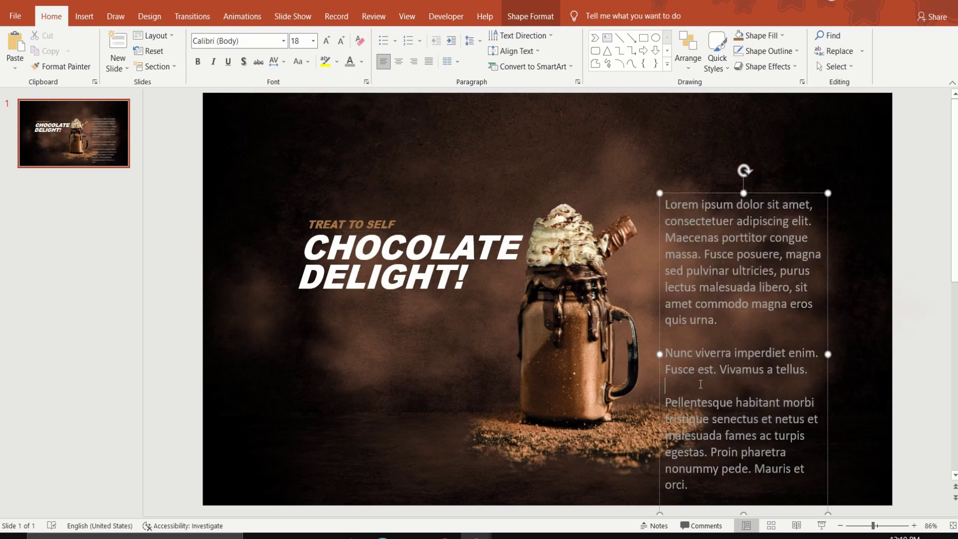
pyautogui.moveTo(700, 384); pyautogui.dragTo(672, 206)
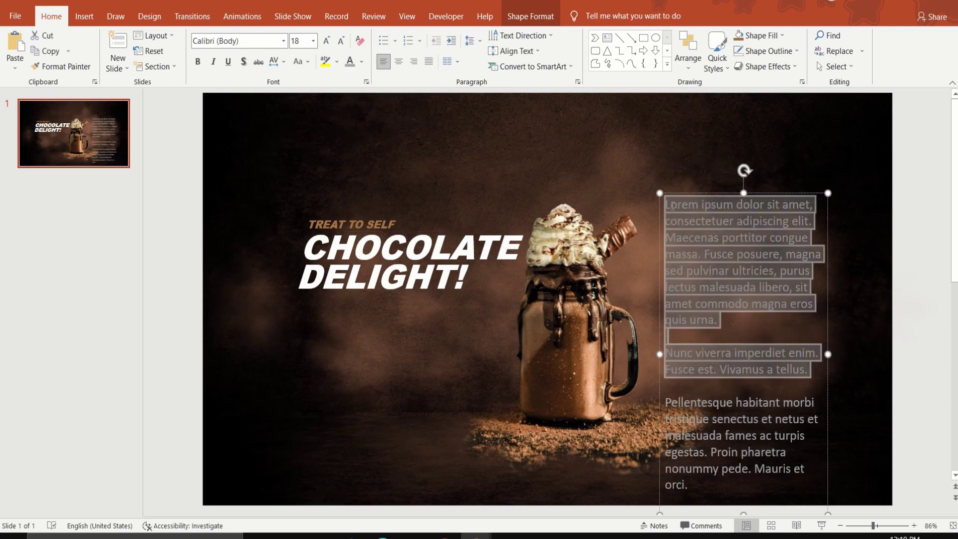
pyautogui.press('Delete')
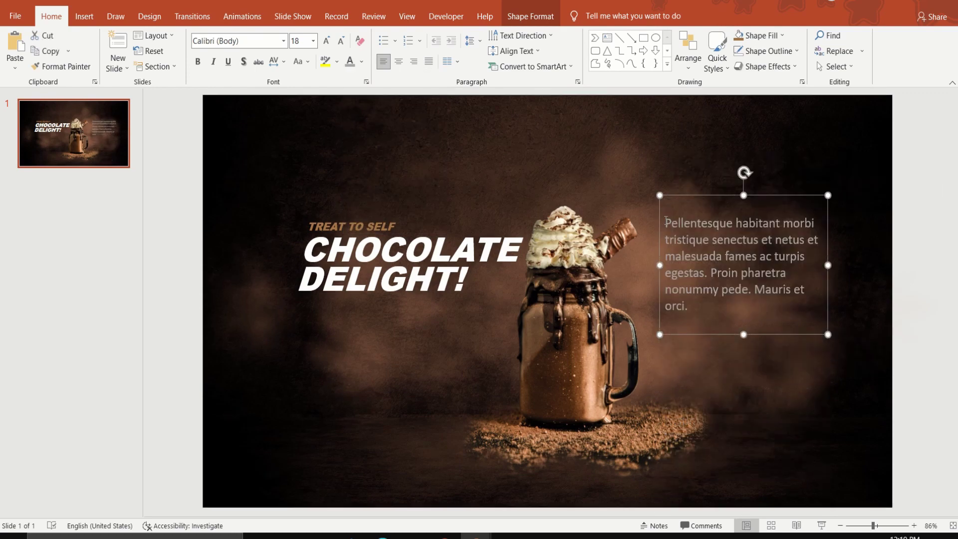
pyautogui.press('Delete')
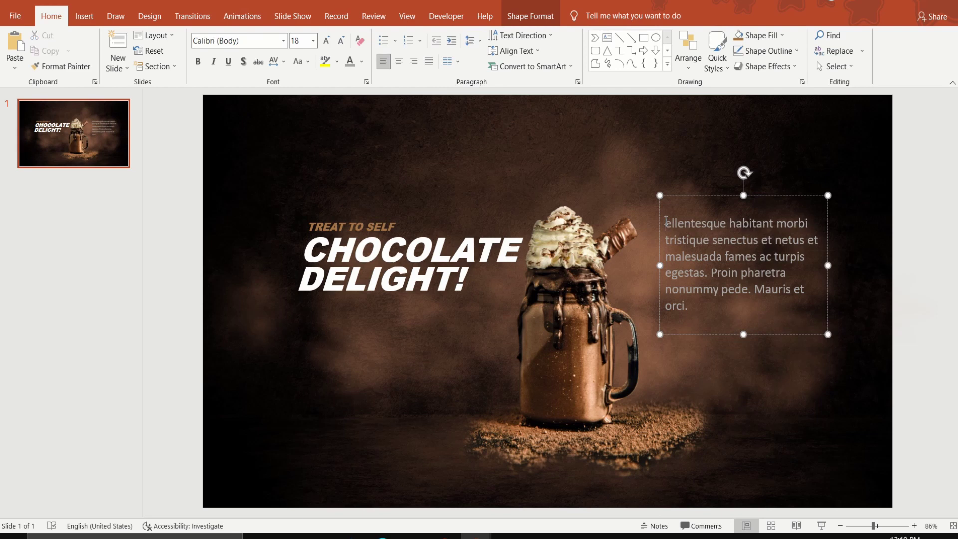
pyautogui.hotkey('ctrl', 'z')
pyautogui.press('BackSpace')
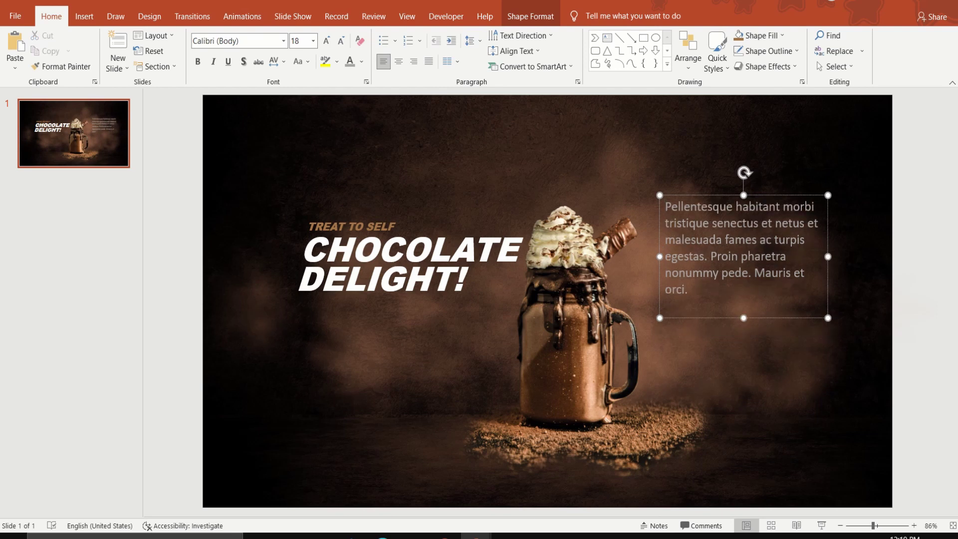
# Step: Move the Pellentesque paragraph beside the jar and widen it to wrap onto five lines
pyautogui.moveTo(778, 318); pyautogui.dragTo(757, 353)
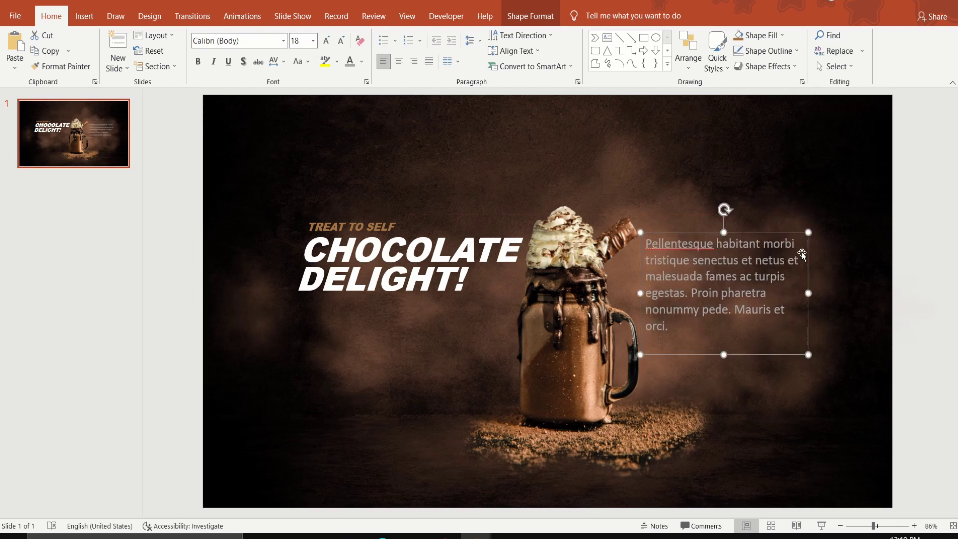
pyautogui.moveTo(808, 293); pyautogui.dragTo(838, 293)
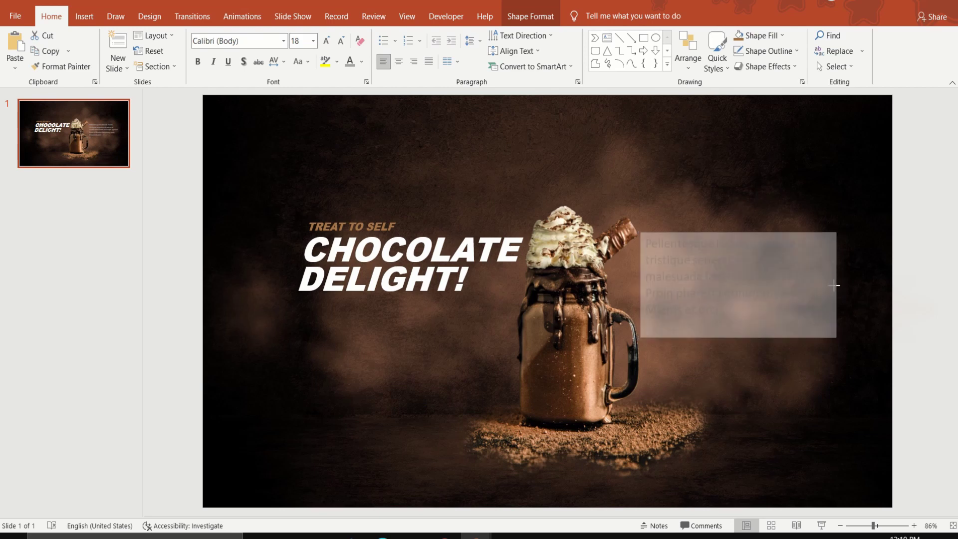
pyautogui.click(898, 387)
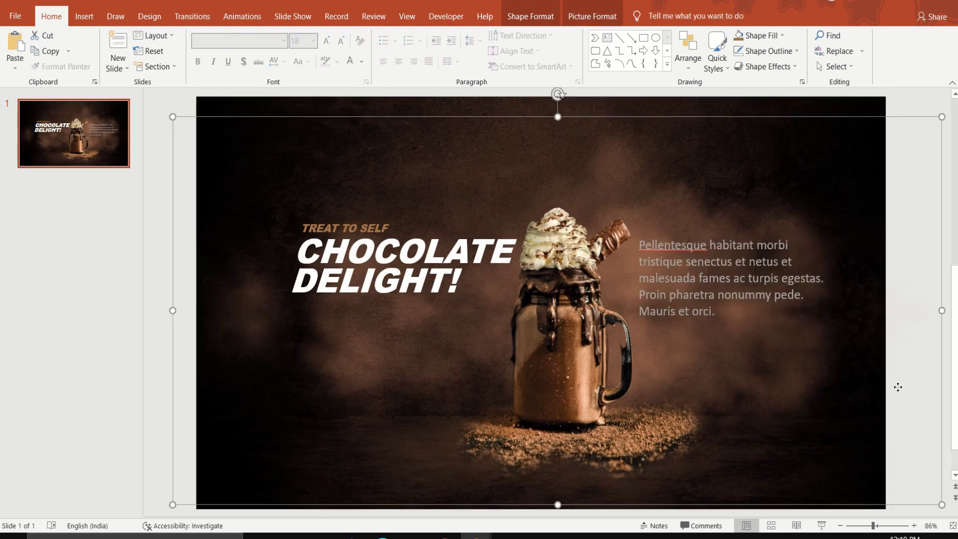
pyautogui.click(158, 241)
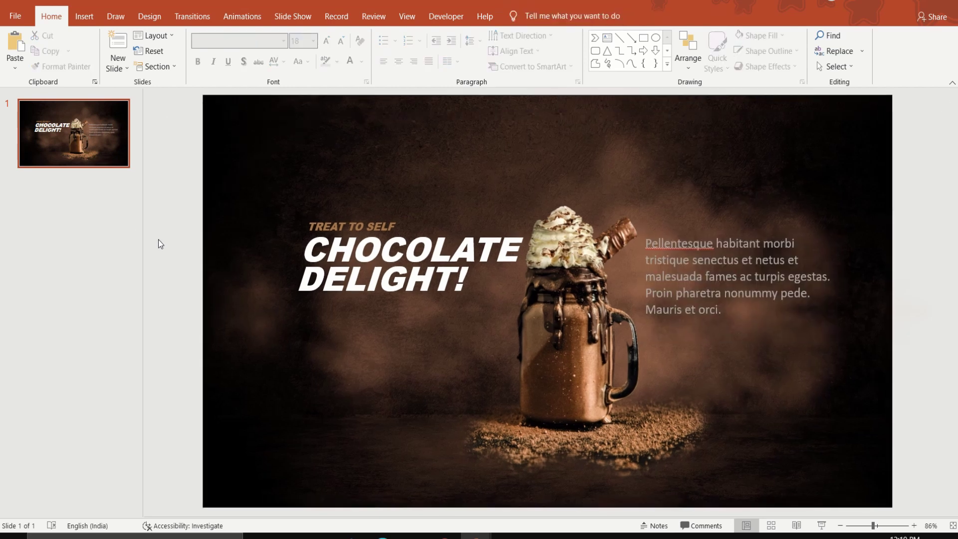
# Step: Draw a rounded rectangle below the headline with a coloured outline and no fill
pyautogui.click(595, 50)
pyautogui.moveTo(313, 324); pyautogui.dragTo(397, 355)
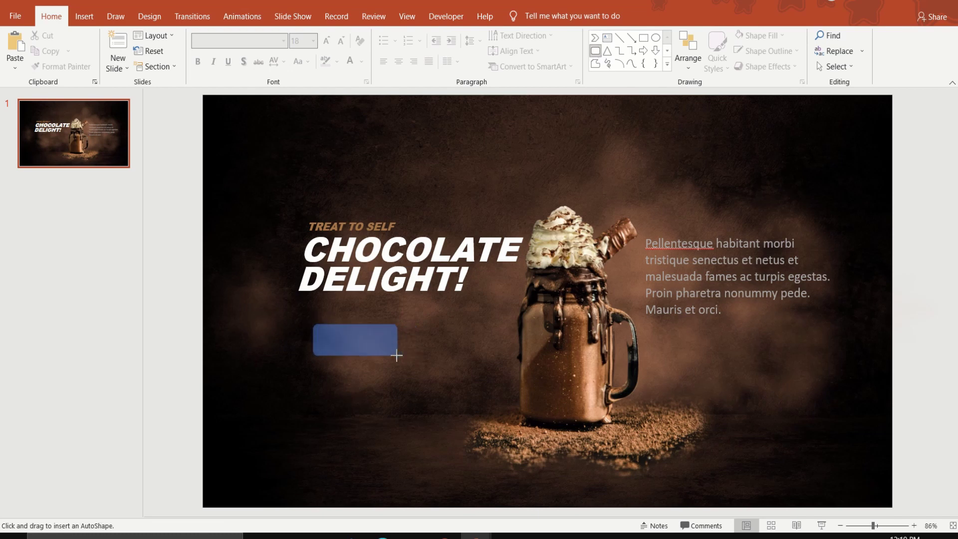
pyautogui.moveTo(318, 325); pyautogui.dragTo(327, 323)
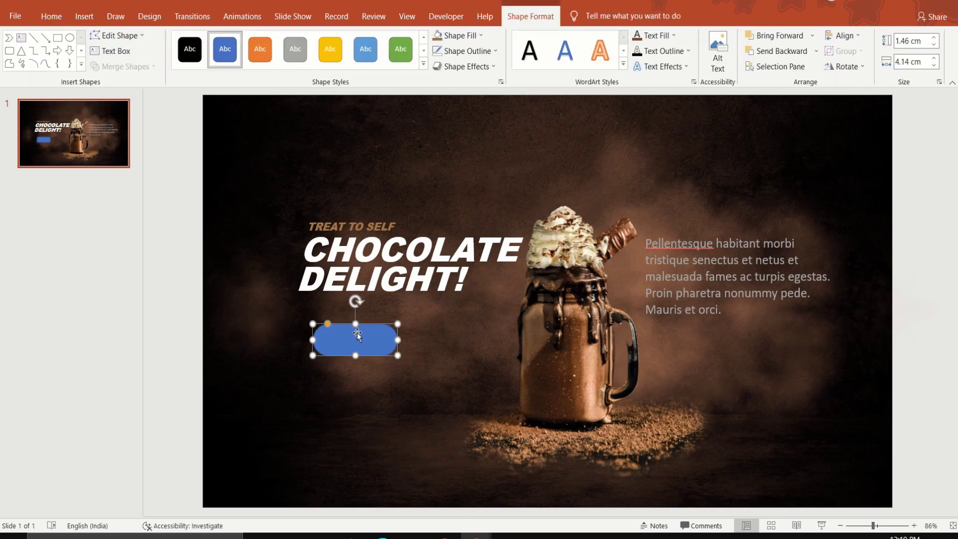
pyautogui.click(483, 52)
pyautogui.click(437, 116)
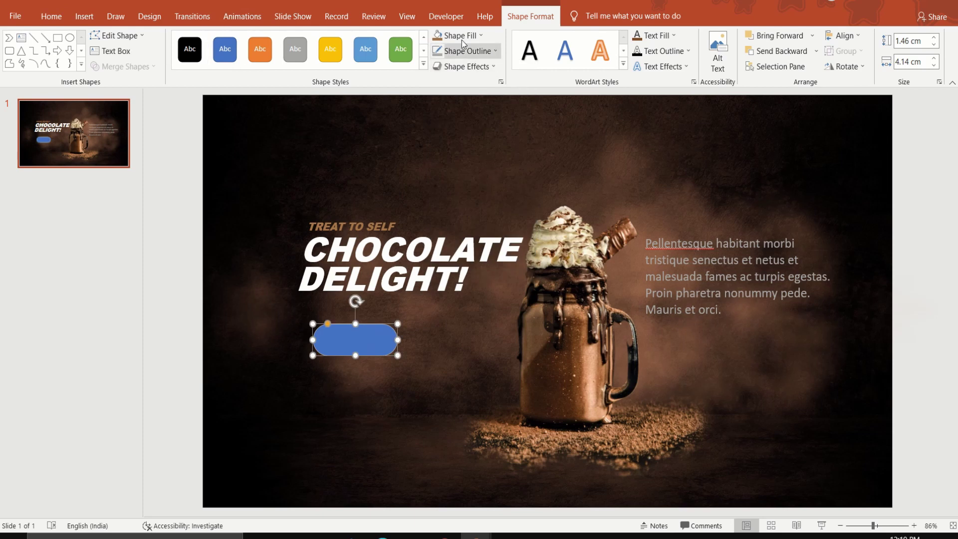
pyautogui.click(459, 35)
pyautogui.click(462, 180)
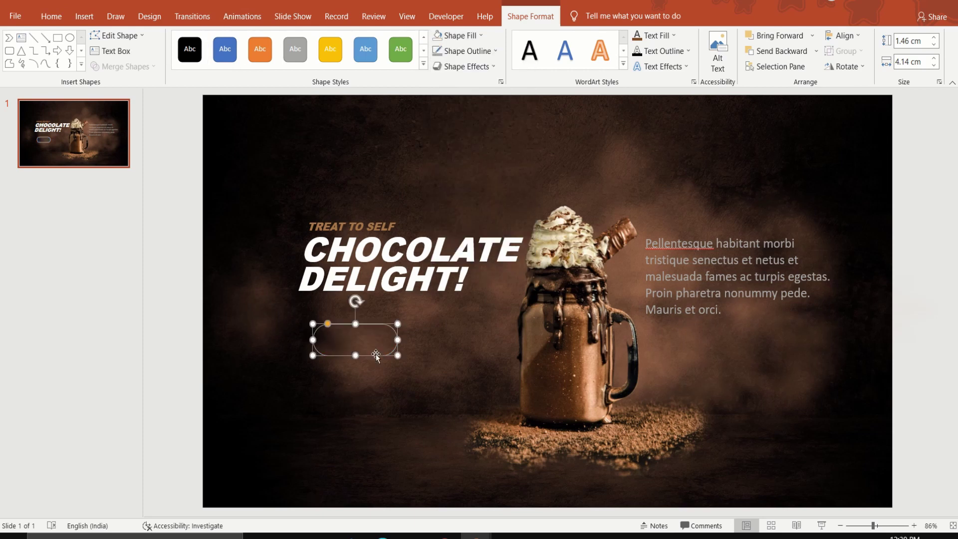
# Step: Move the button outline up, make it narrower, and draw a text box beneath it
pyautogui.moveTo(375, 358); pyautogui.dragTo(379, 343)
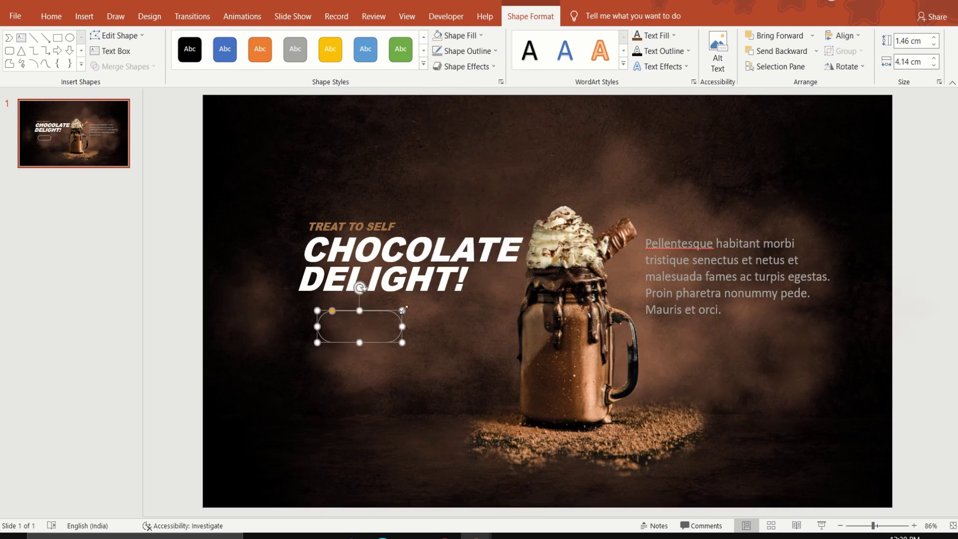
pyautogui.moveTo(402, 309); pyautogui.dragTo(386, 319)
pyautogui.click(474, 192)
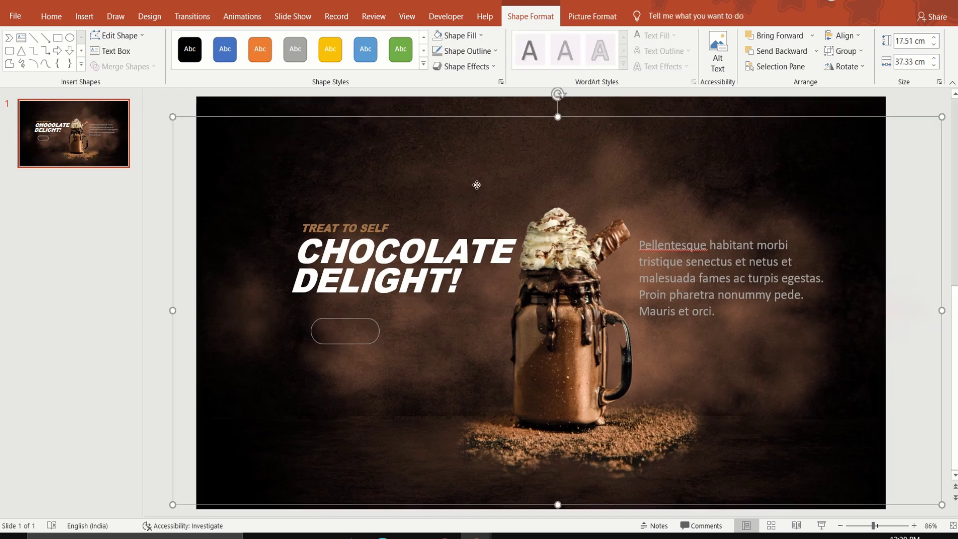
pyautogui.click(21, 38)
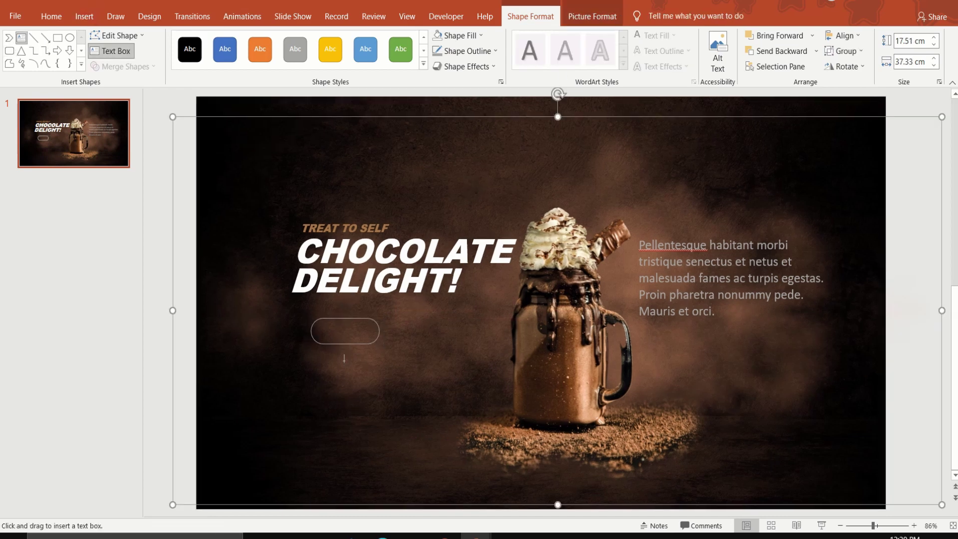
pyautogui.moveTo(316, 379); pyautogui.dragTo(396, 401)
# Step: Type SHOP NOW and make it white, 10 pt and bold
pyautogui.write('SHOP NOW')
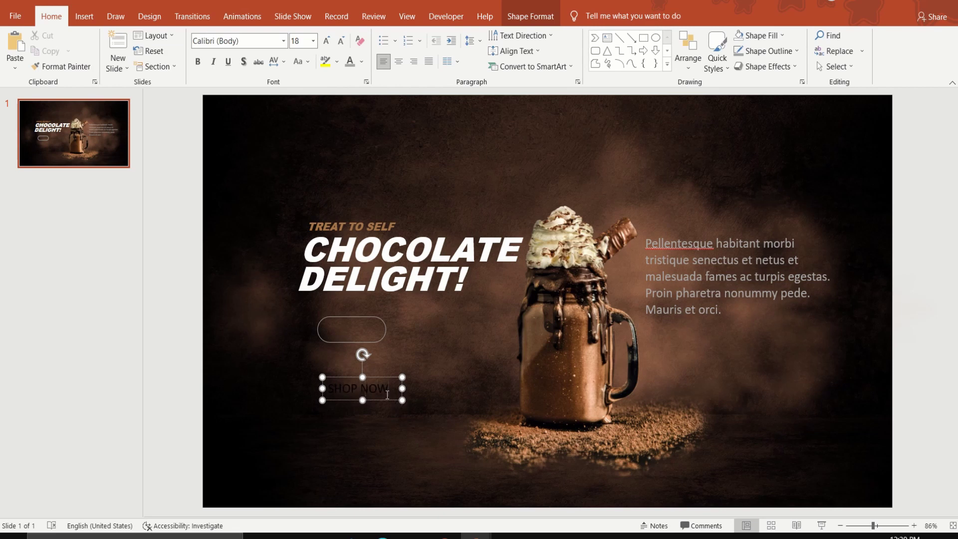
pyautogui.moveTo(389, 388); pyautogui.dragTo(328, 388)
pyautogui.click(361, 61)
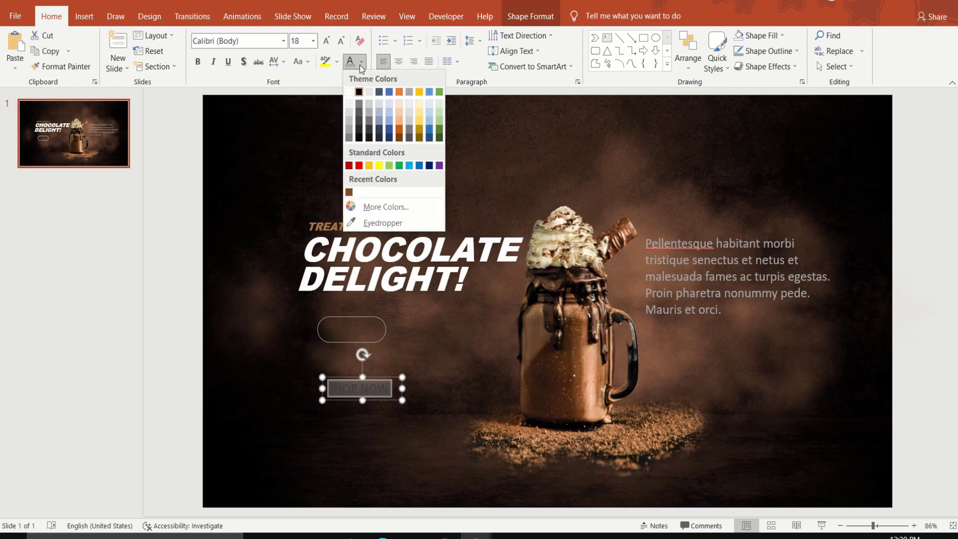
pyautogui.click(349, 91)
pyautogui.click(302, 42)
pyautogui.write('10')
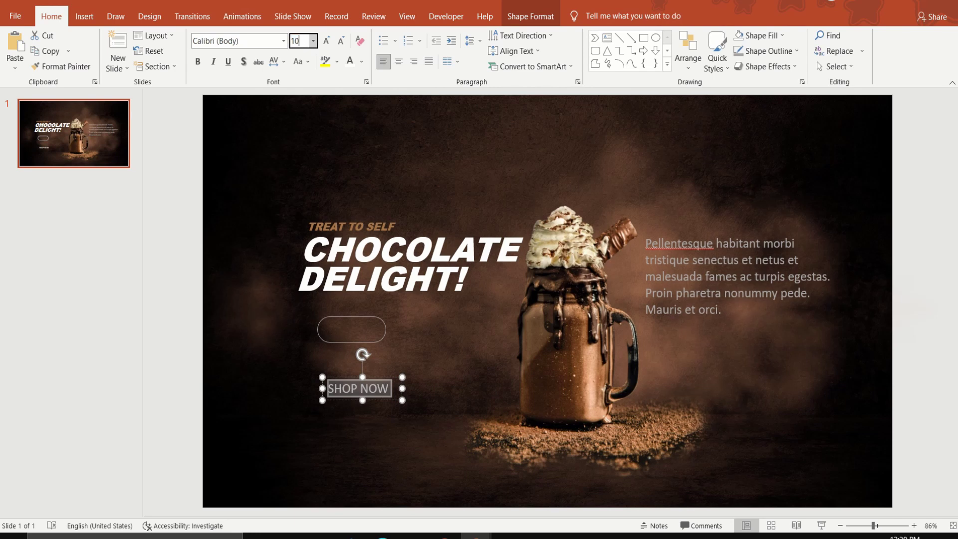
pyautogui.press('Return')
pyautogui.click(198, 63)
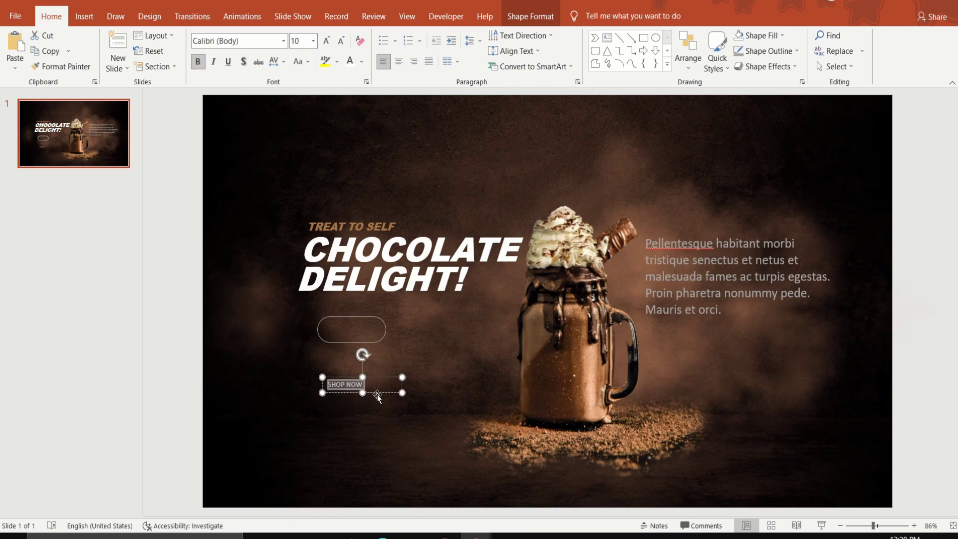
# Step: Move the SHOP NOW label into the pill outline and resize the outline to centre around it
pyautogui.moveTo(383, 392); pyautogui.dragTo(393, 340)
pyautogui.click(399, 345)
pyautogui.click(385, 331)
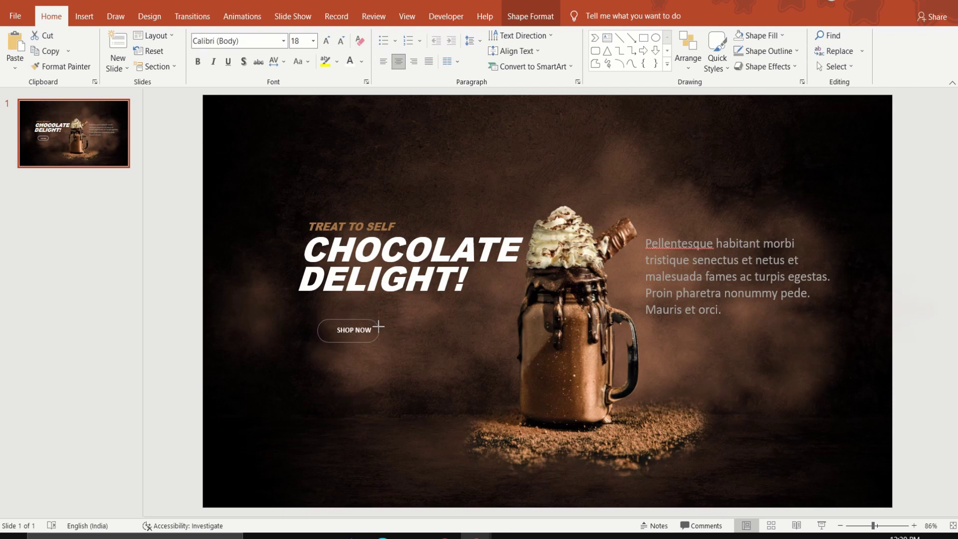
pyautogui.moveTo(387, 316); pyautogui.dragTo(380, 319)
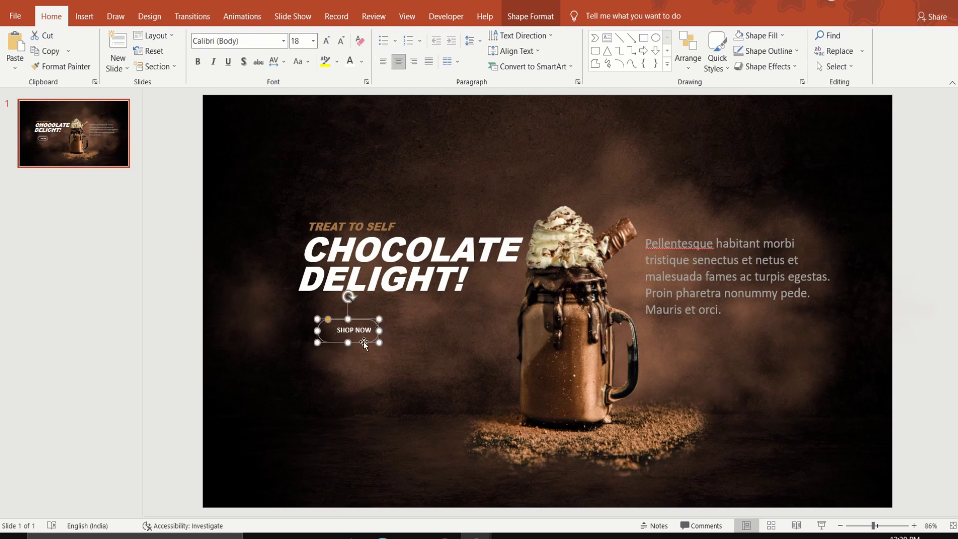
pyautogui.moveTo(361, 345); pyautogui.dragTo(369, 342)
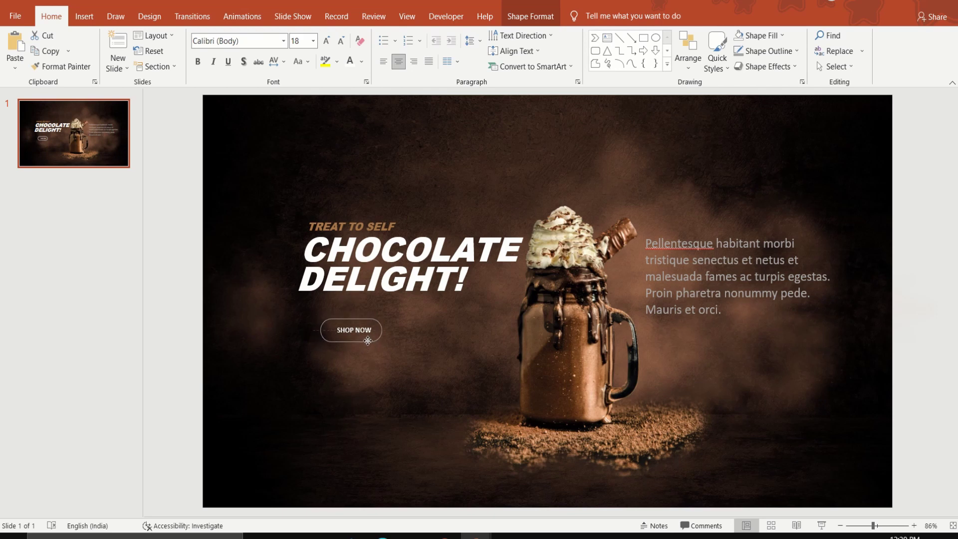
pyautogui.click(181, 321)
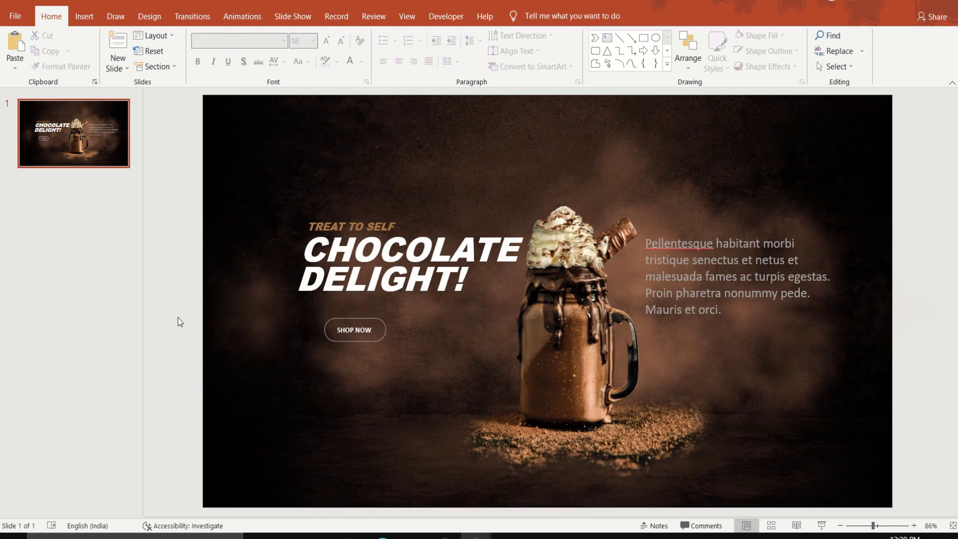
# Step: Insert a coffee-mug icon found by searching 'COFFE' in the icon library
pyautogui.click(84, 18)
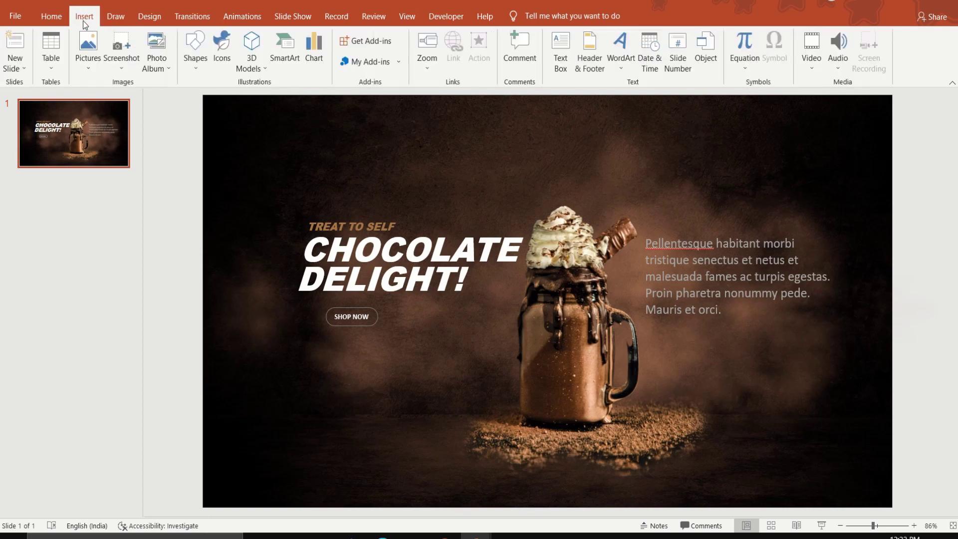
pyautogui.click(220, 46)
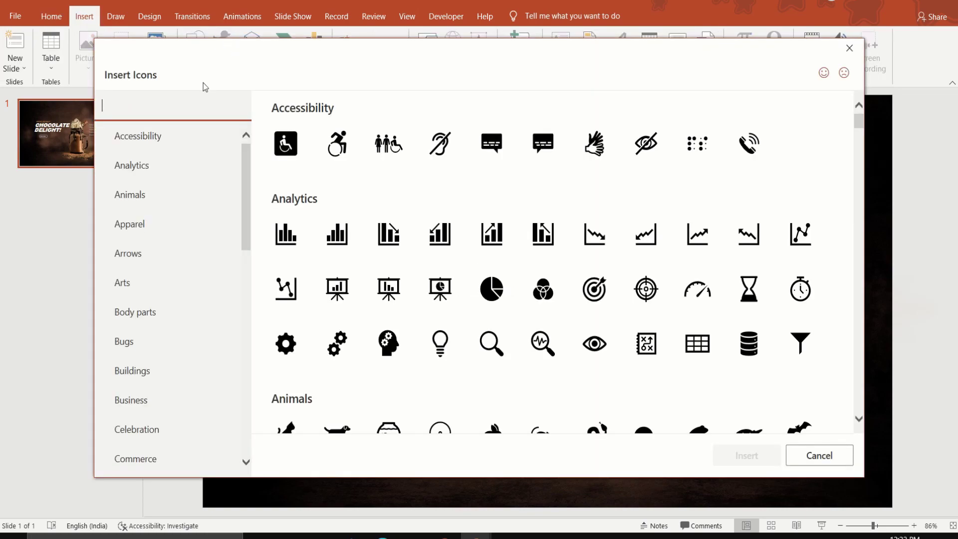
pyautogui.write('COFFE')
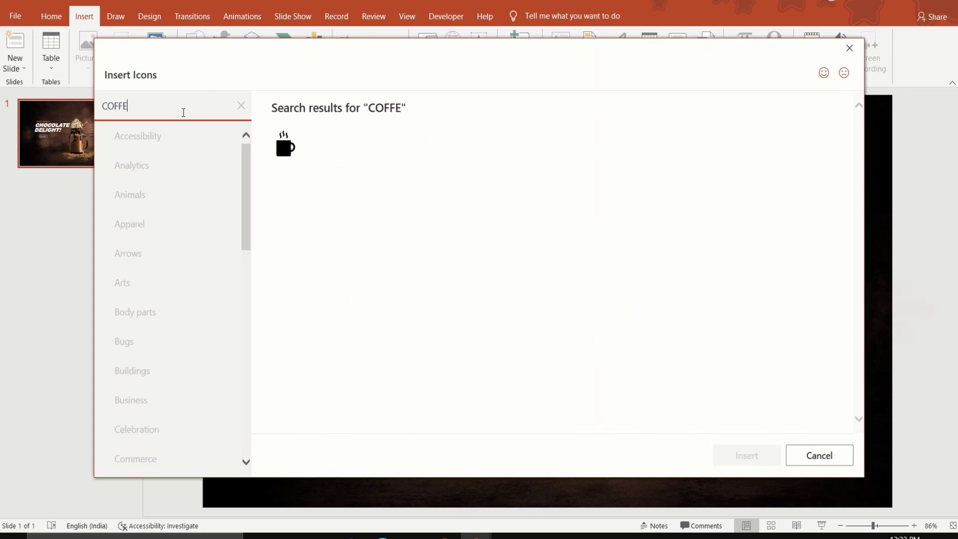
pyautogui.click(290, 143)
pyautogui.click(750, 456)
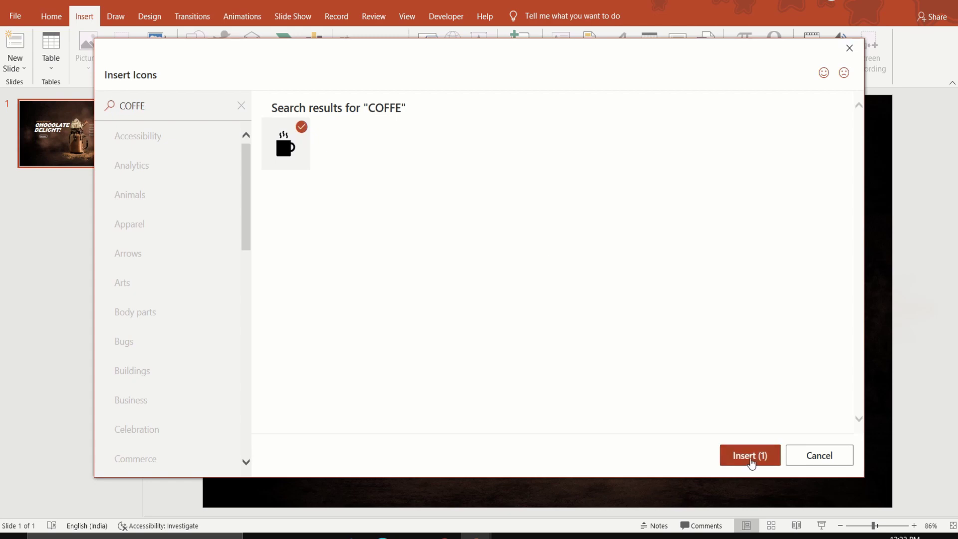
# Step: Colour the mug icon brown, shrink it to 1.61 cm square, and place it top-left
pyautogui.moveTo(547, 303); pyautogui.dragTo(504, 175)
pyautogui.click(381, 40)
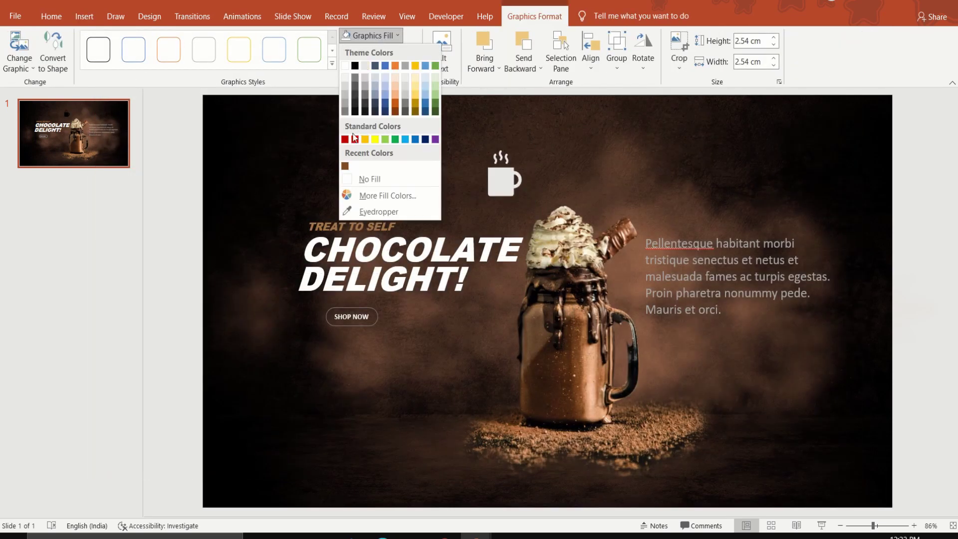
pyautogui.click(343, 166)
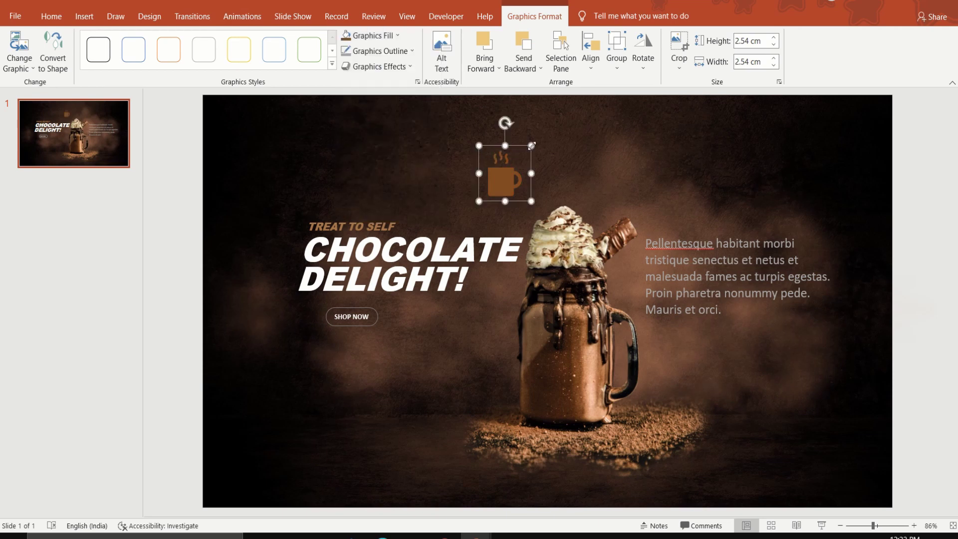
pyautogui.moveTo(532, 145)
pyautogui.mouseDown()
pyautogui.moveTo(512, 167)
pyautogui.moveTo(292, 149)
pyautogui.moveTo(289, 132)
pyautogui.moveTo(320, 126)
pyautogui.mouseUp()
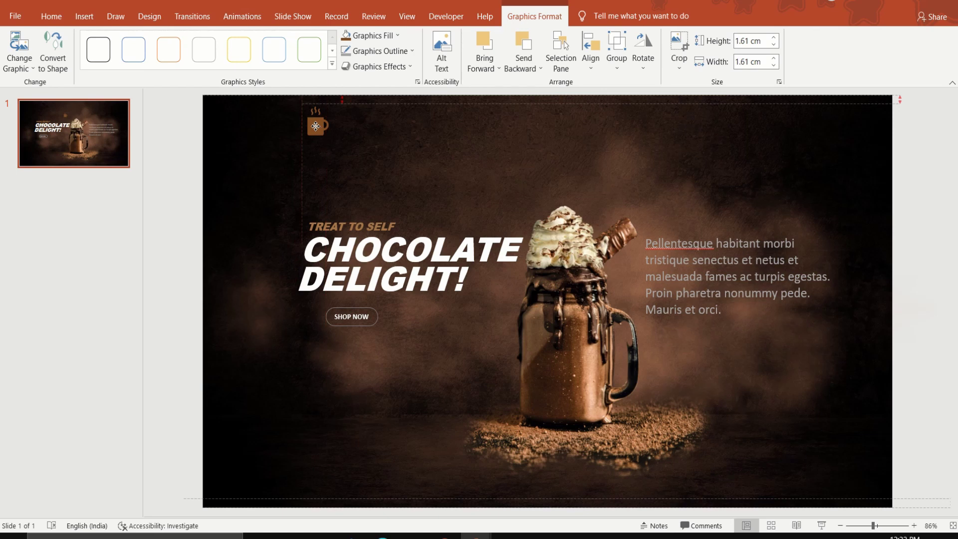
pyautogui.click(375, 135)
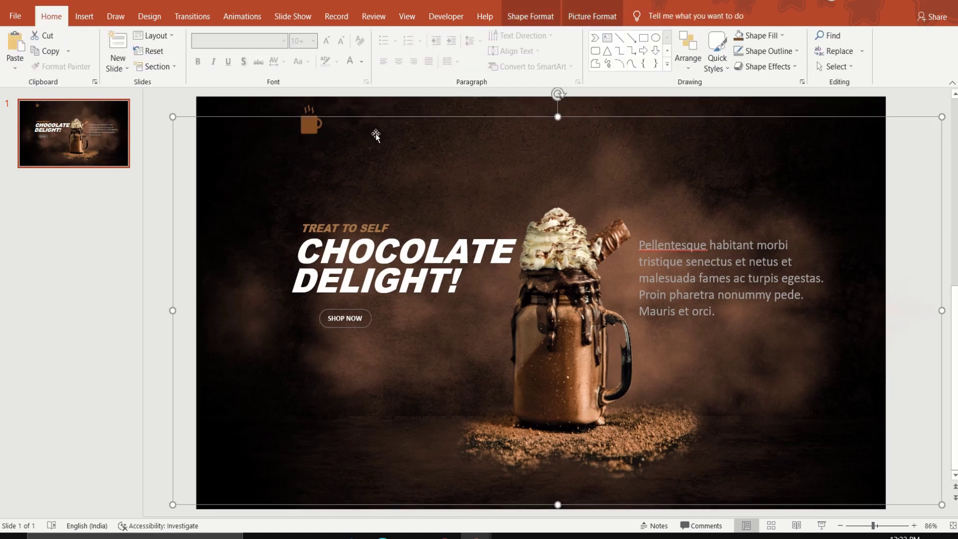
pyautogui.click(606, 40)
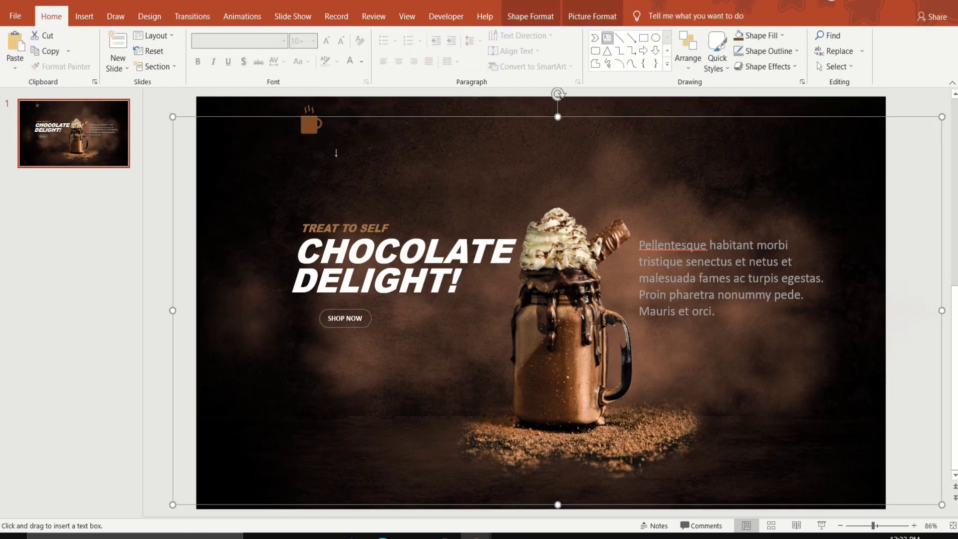
# Step: Add a 'Tasty Bar' text box near the mug icon in white Priestacy font
pyautogui.moveTo(335, 153); pyautogui.dragTo(462, 197)
pyautogui.write('Tasty')
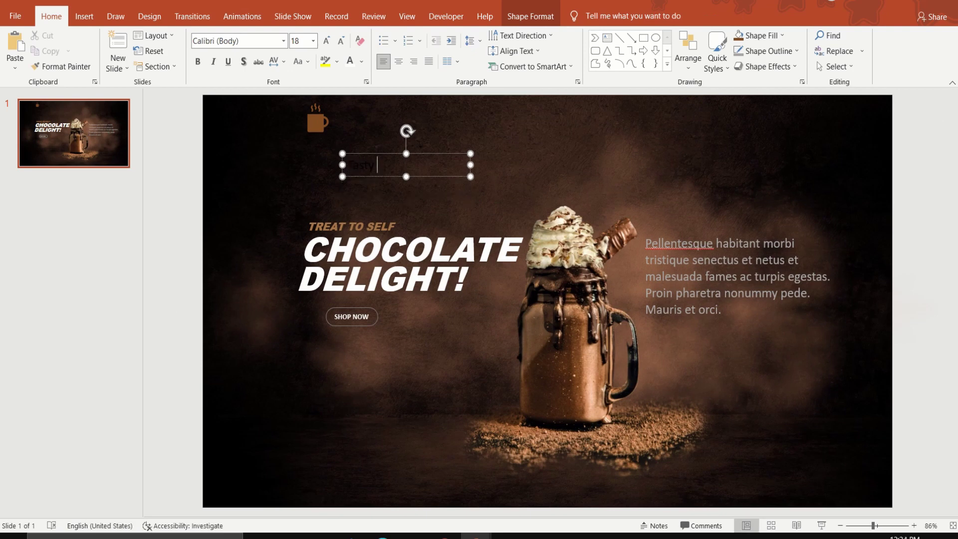
pyautogui.write('B ')
pyautogui.write('r')
pyautogui.moveTo(397, 165); pyautogui.dragTo(348, 165)
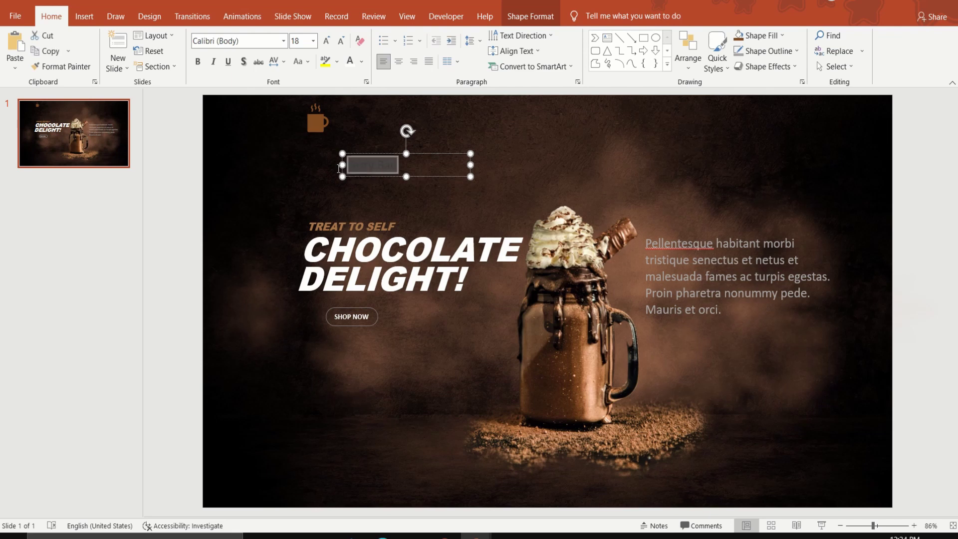
pyautogui.click(351, 65)
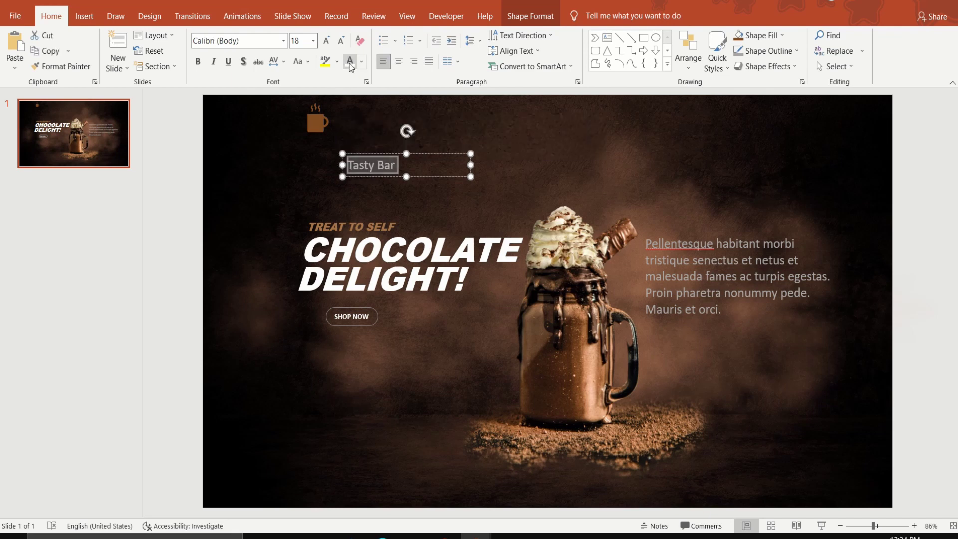
pyautogui.click(283, 41)
pyautogui.write('Priestacy')
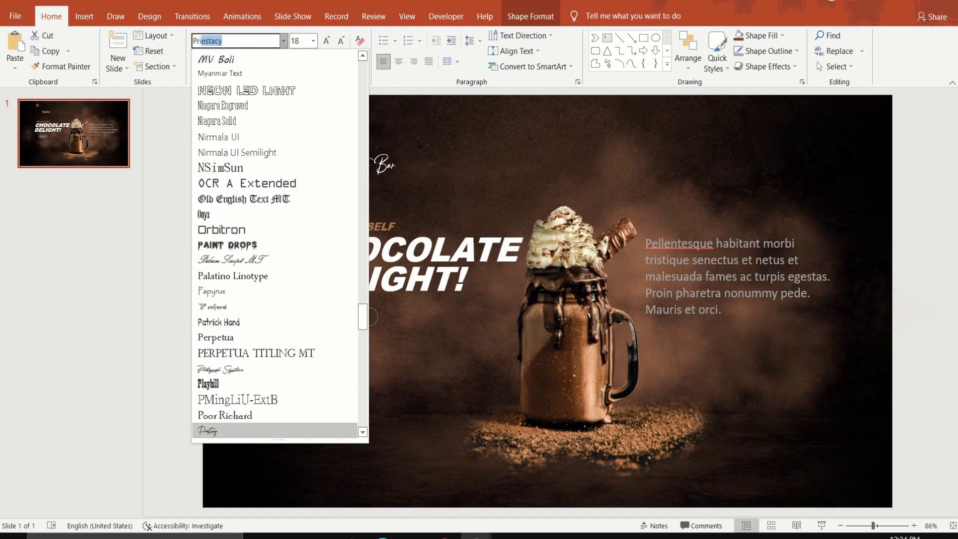
pyautogui.press('Return')
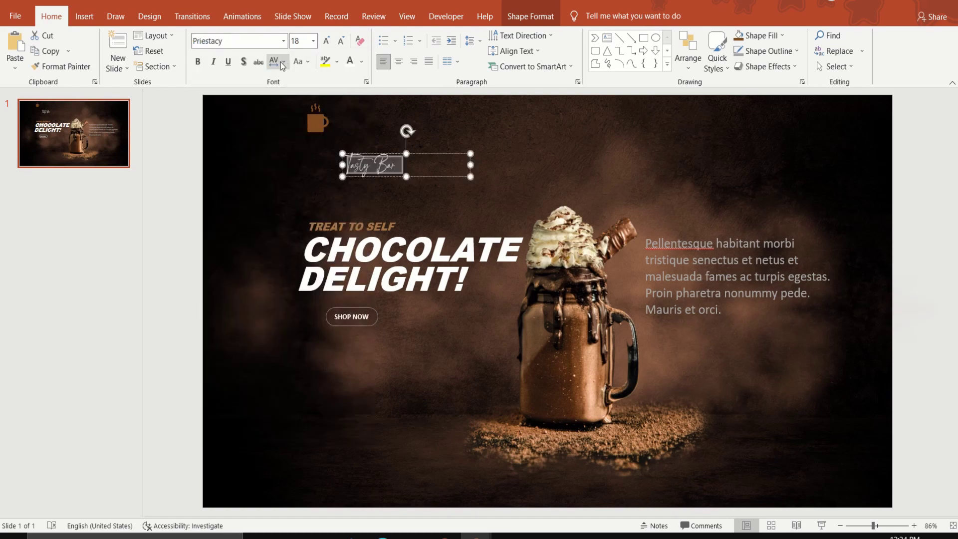
# Step: Give Tasty Bar loose character spacing and bold, then place it beside the mug icon
pyautogui.click(277, 60)
pyautogui.click(295, 123)
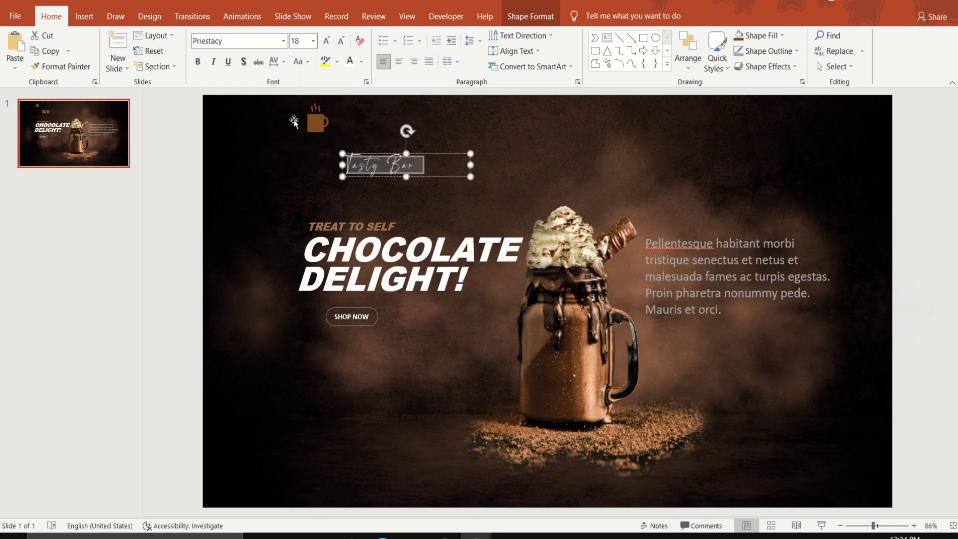
pyautogui.click(197, 61)
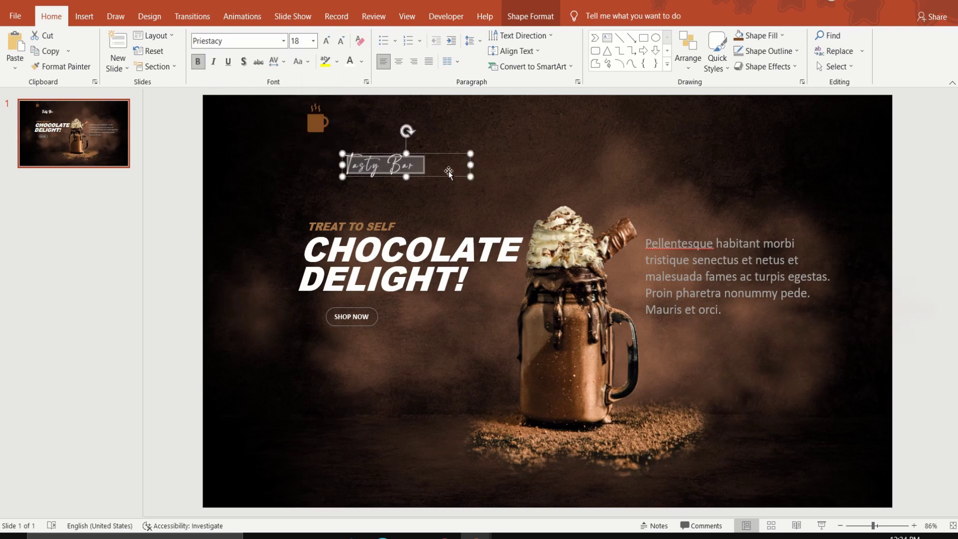
pyautogui.moveTo(447, 176); pyautogui.dragTo(435, 134)
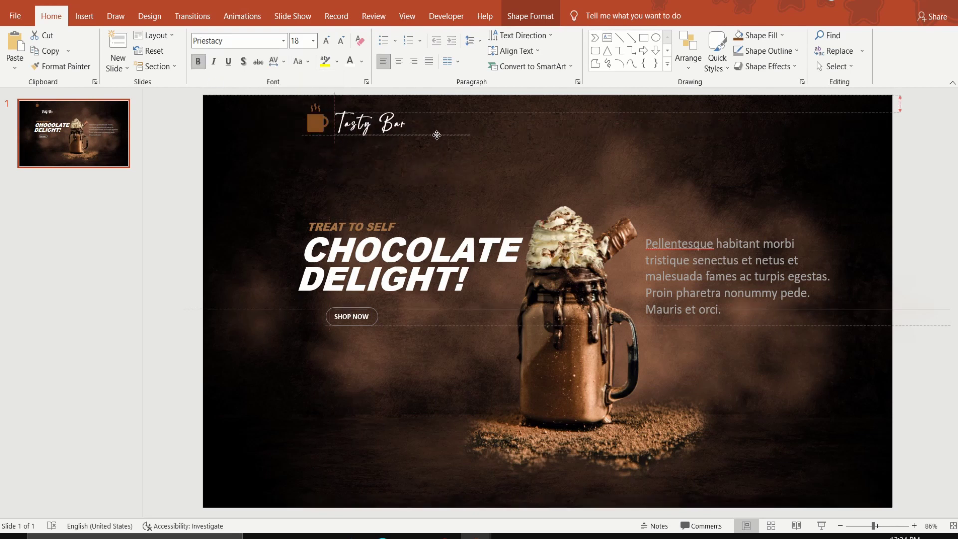
pyautogui.click(194, 222)
pyautogui.click(147, 228)
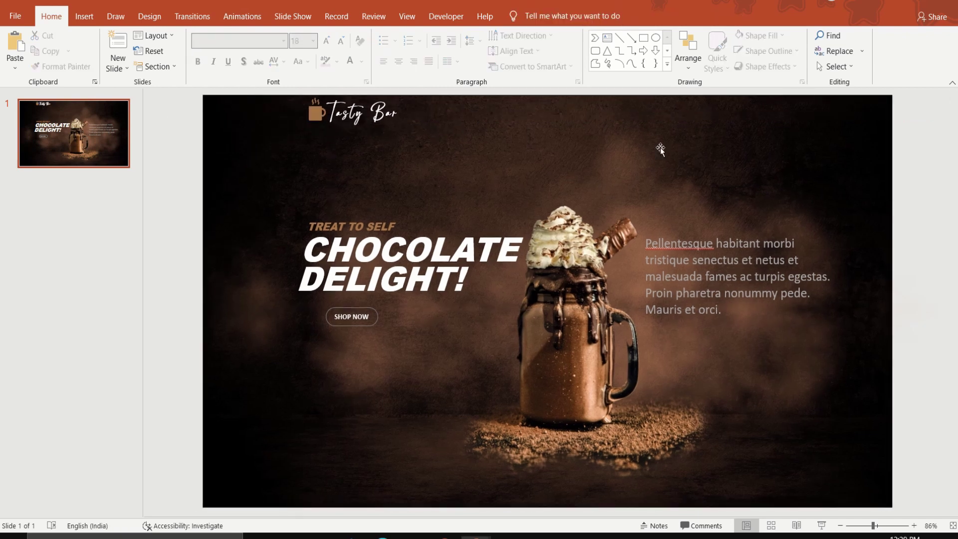
# Step: Add a FOLLOW US text box above the milkshake in light grey
pyautogui.click(607, 41)
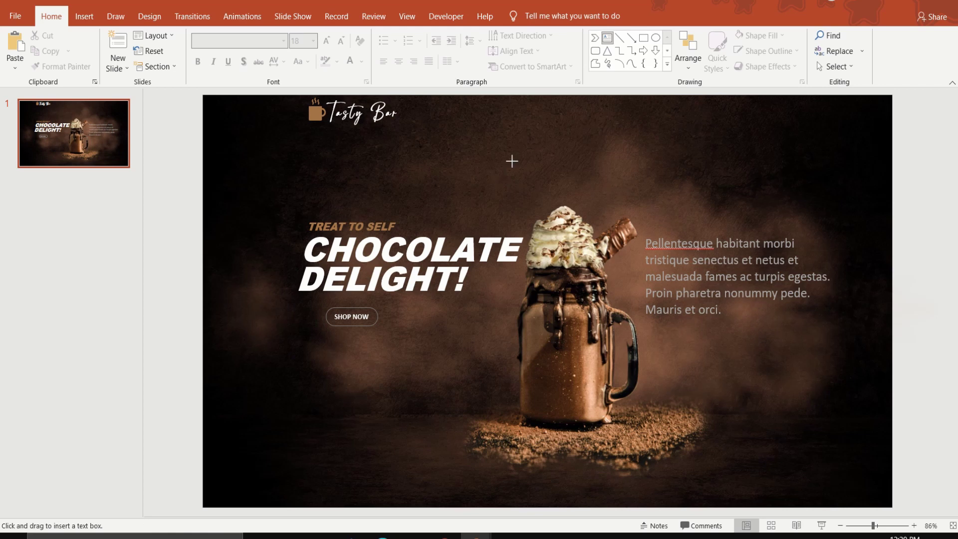
pyautogui.moveTo(512, 160); pyautogui.dragTo(621, 203)
pyautogui.write('FOLLOW US')
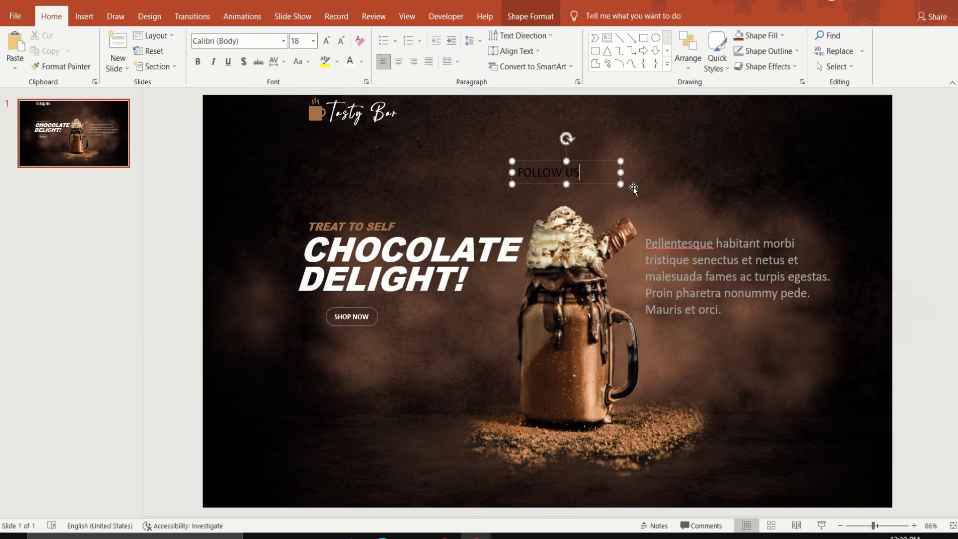
pyautogui.moveTo(579, 175); pyautogui.dragTo(463, 172)
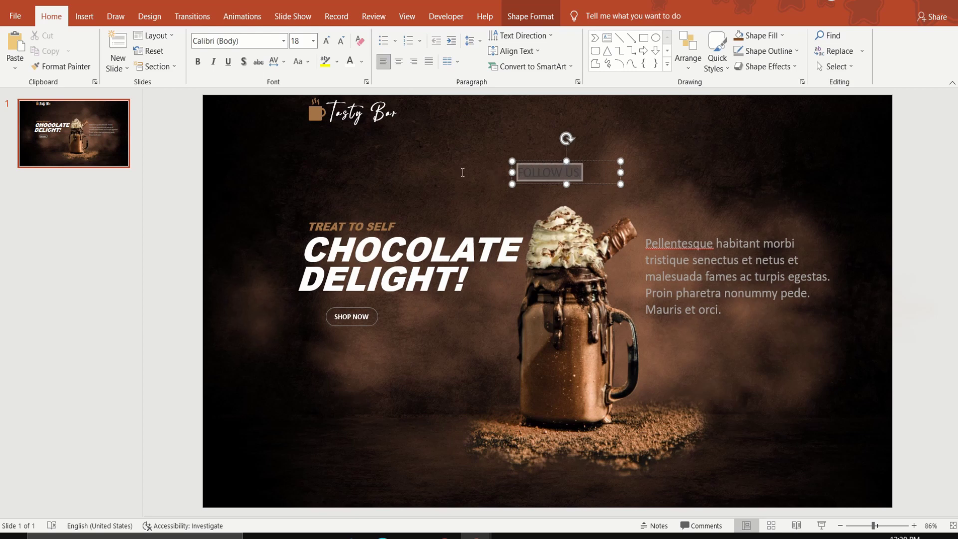
pyautogui.click(361, 61)
pyautogui.click(349, 133)
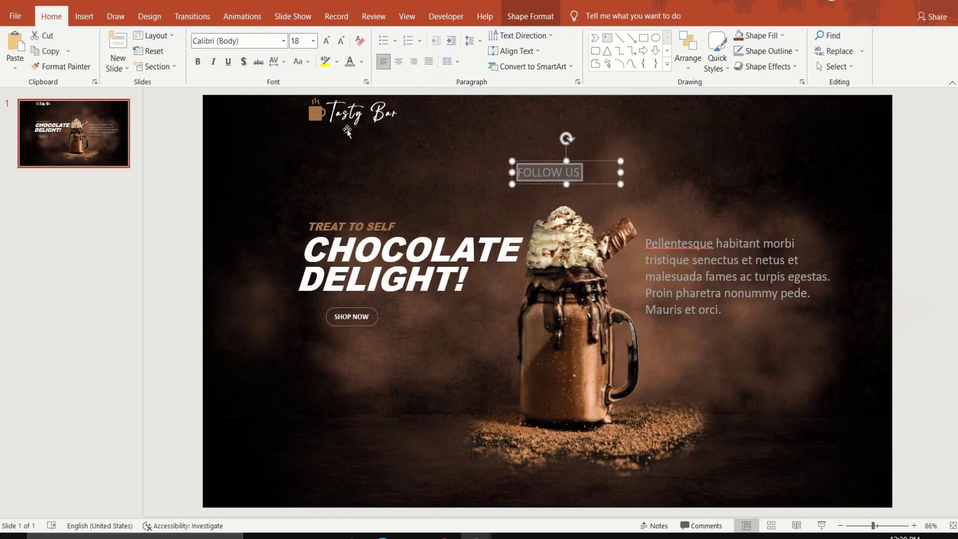
# Step: Set FOLLOW US to Avenir Next LT Pro Light at 12 pt and move it near the slide bottom
pyautogui.click(284, 41)
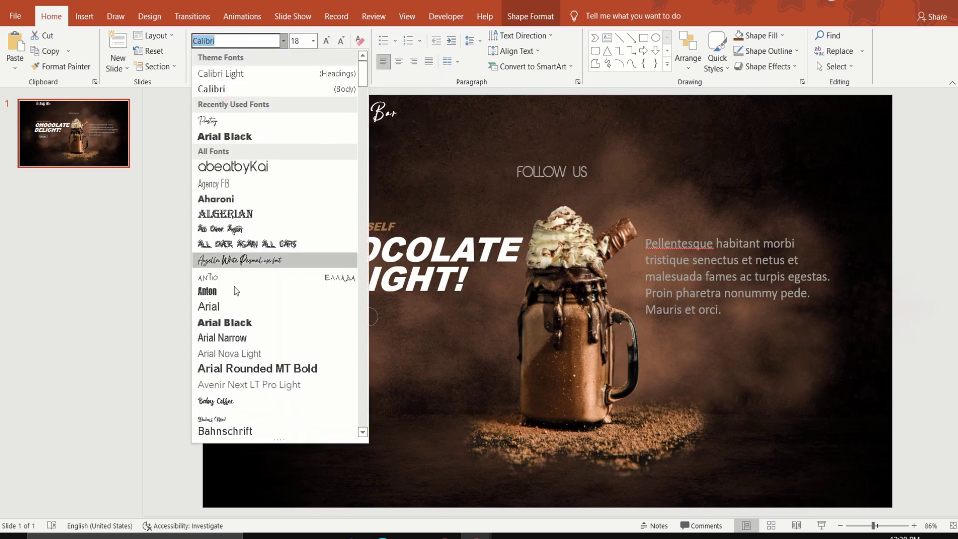
pyautogui.click(235, 384)
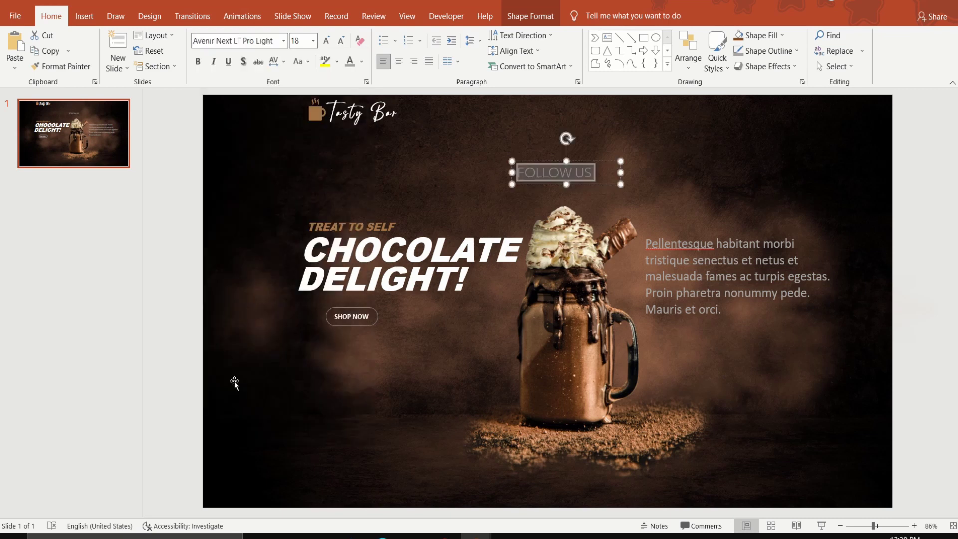
pyautogui.click(339, 42)
pyautogui.click(339, 42)
pyautogui.click(339, 42)
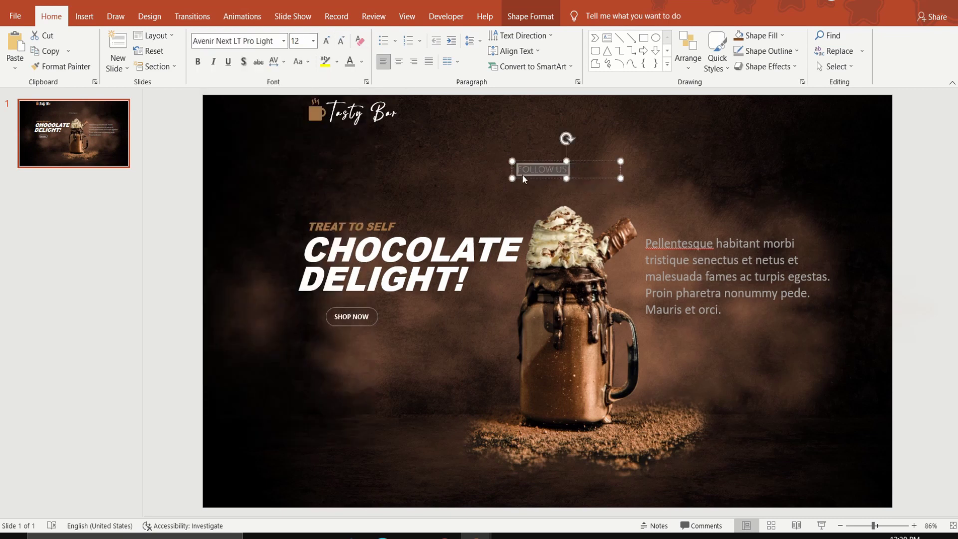
pyautogui.moveTo(592, 178); pyautogui.dragTo(711, 494)
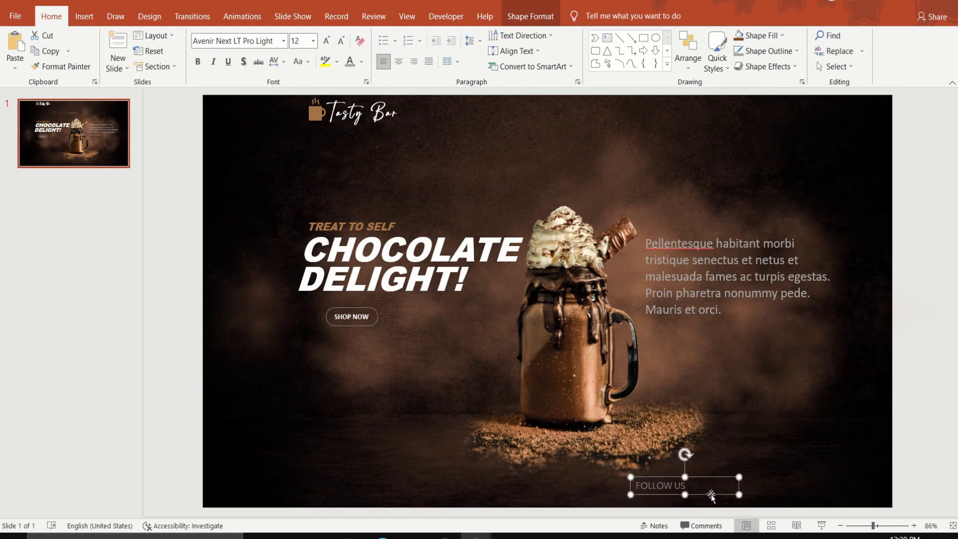
pyautogui.click(152, 138)
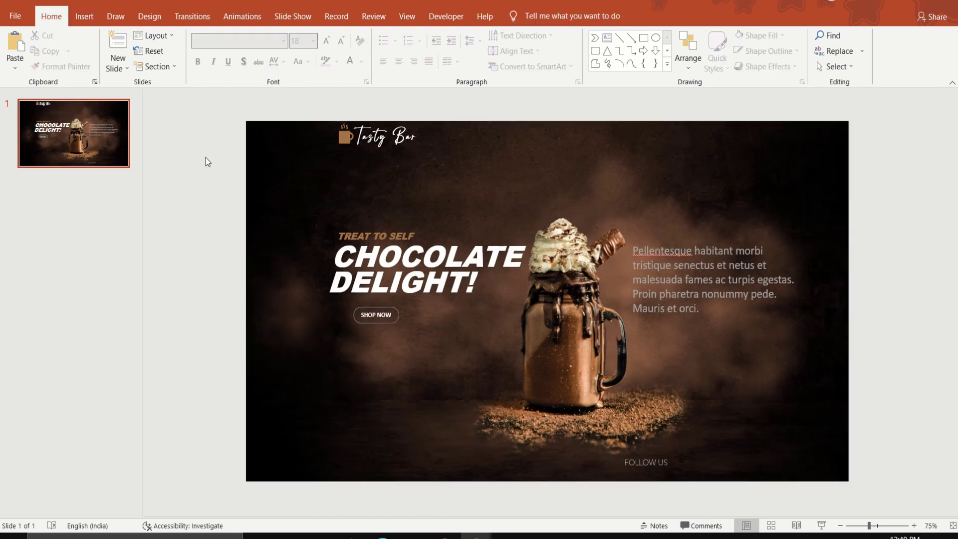
# Step: Add a blank second slide and insert the 'icons' picture from the computer
pyautogui.click(127, 62)
pyautogui.click(128, 227)
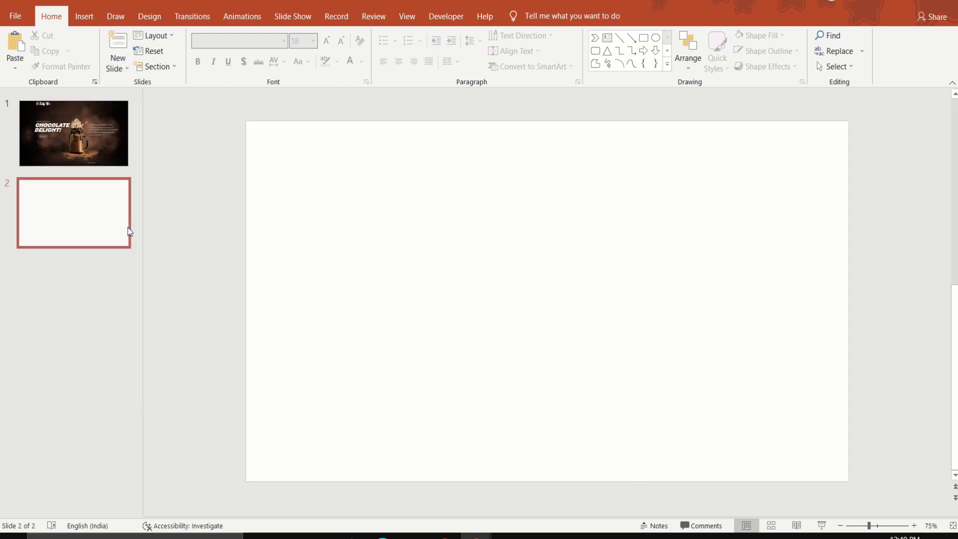
pyautogui.click(84, 16)
pyautogui.click(85, 61)
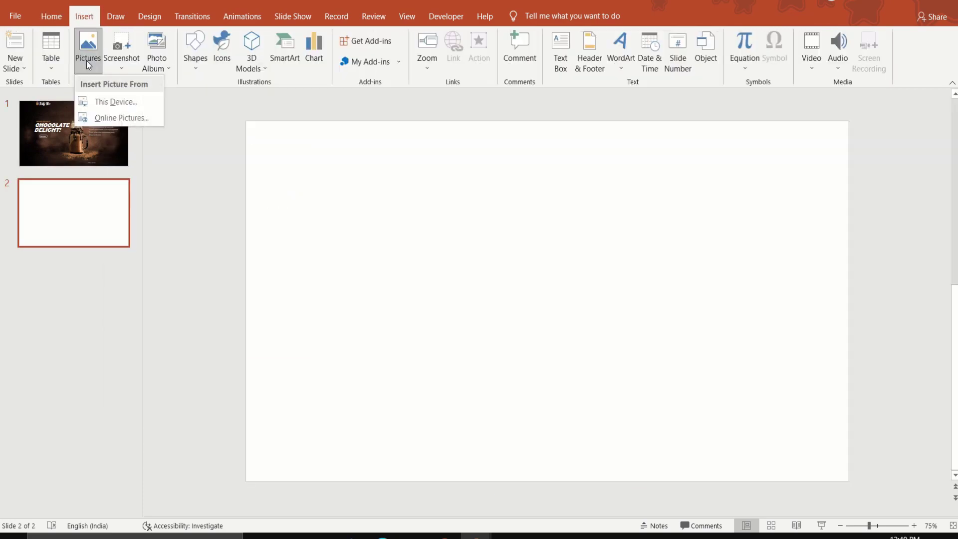
pyautogui.click(112, 102)
pyautogui.click(208, 109)
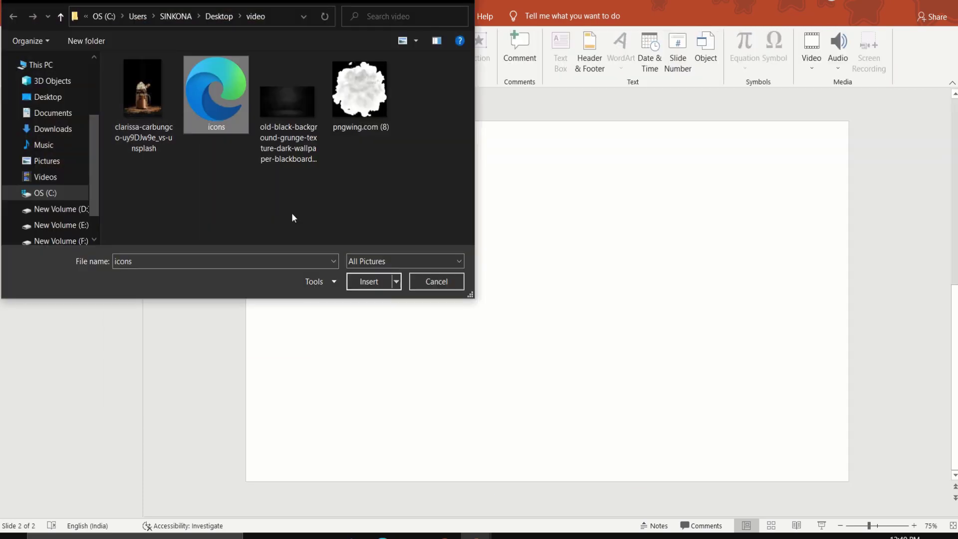
pyautogui.click(363, 282)
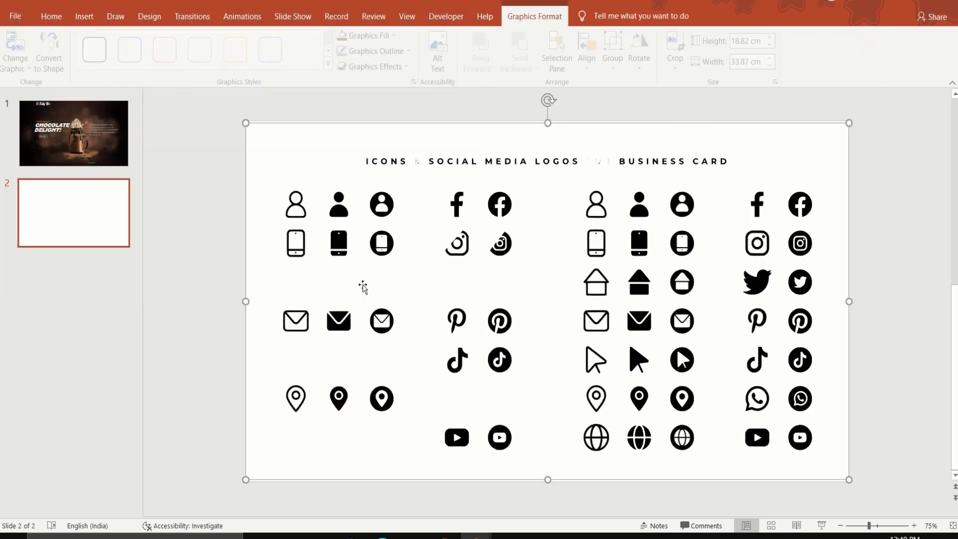
# Step: Ungroup the icons picture, converting it into editable drawing shapes
pyautogui.rightClick(468, 267)
pyautogui.moveTo(500, 379)
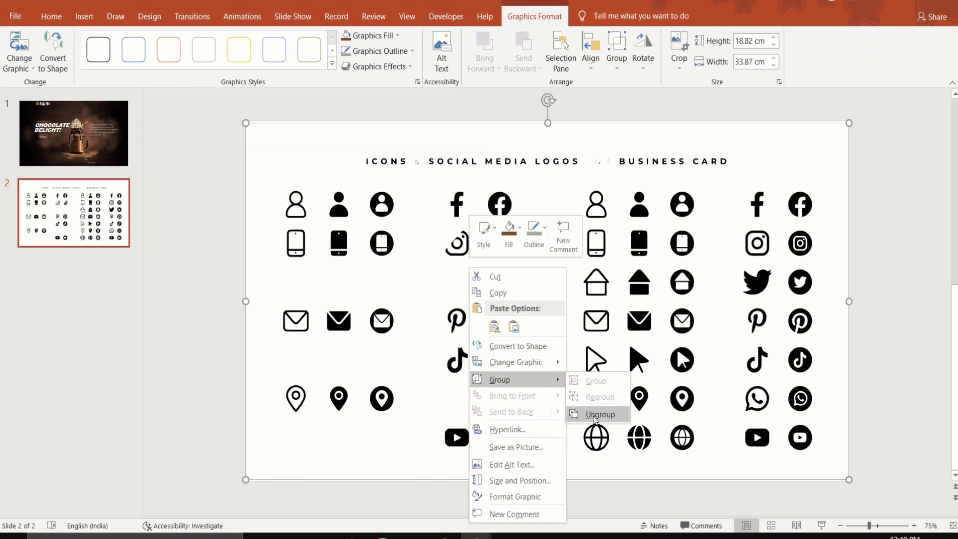
pyautogui.click(595, 414)
pyautogui.click(454, 299)
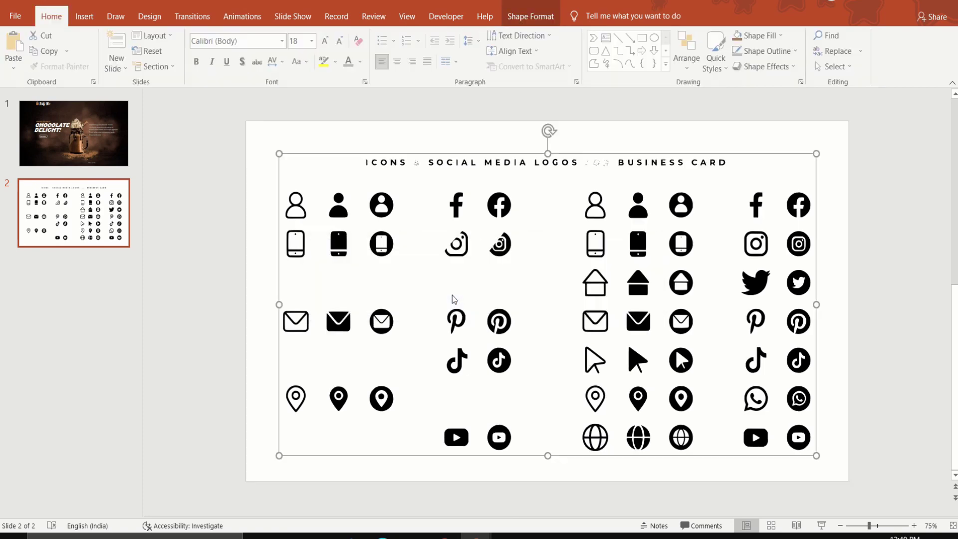
pyautogui.rightClick(488, 155)
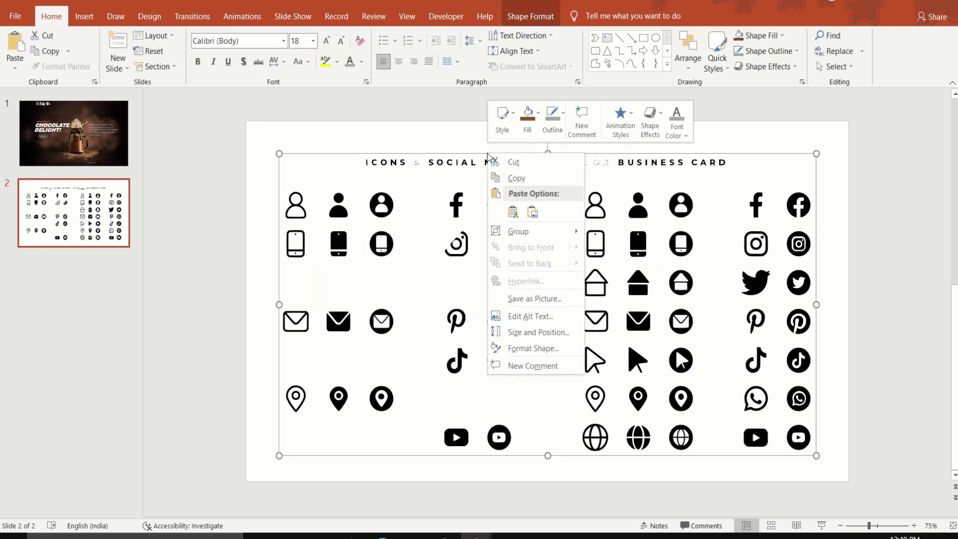
# Step: Ungroup the icons on the icon slide and copy the Facebook icon
pyautogui.moveTo(519, 232)
pyautogui.click(618, 266)
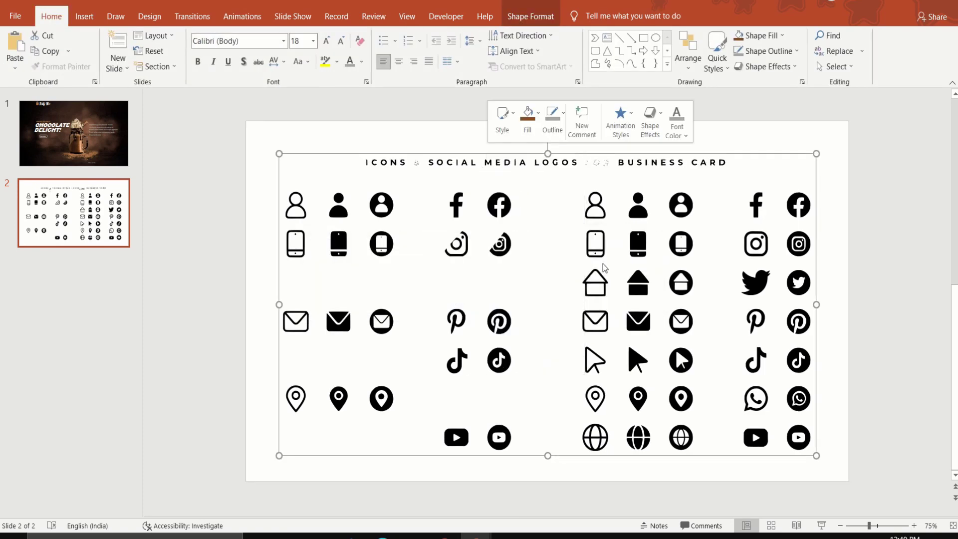
pyautogui.click(876, 221)
pyautogui.click(765, 200)
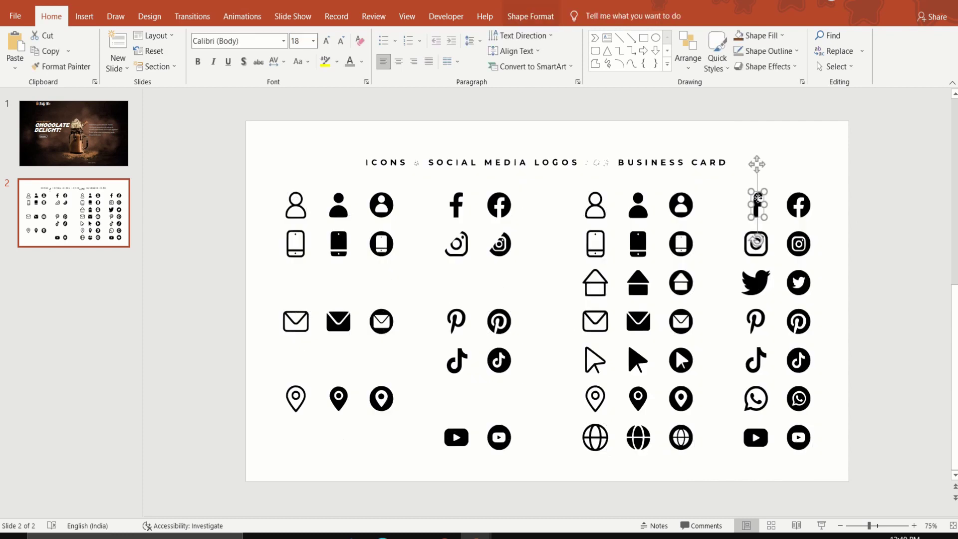
pyautogui.rightClick(758, 200)
pyautogui.click(780, 224)
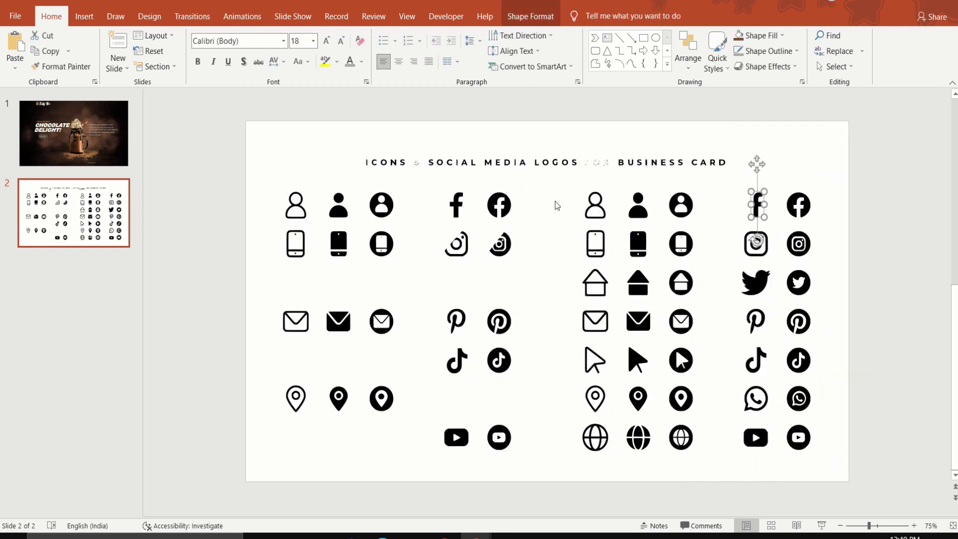
# Step: Paste the Facebook icon onto slide 1, fill it light grey and shrink it to 0.87 by 0.47 cm
pyautogui.click(100, 149)
pyautogui.rightClick(218, 145)
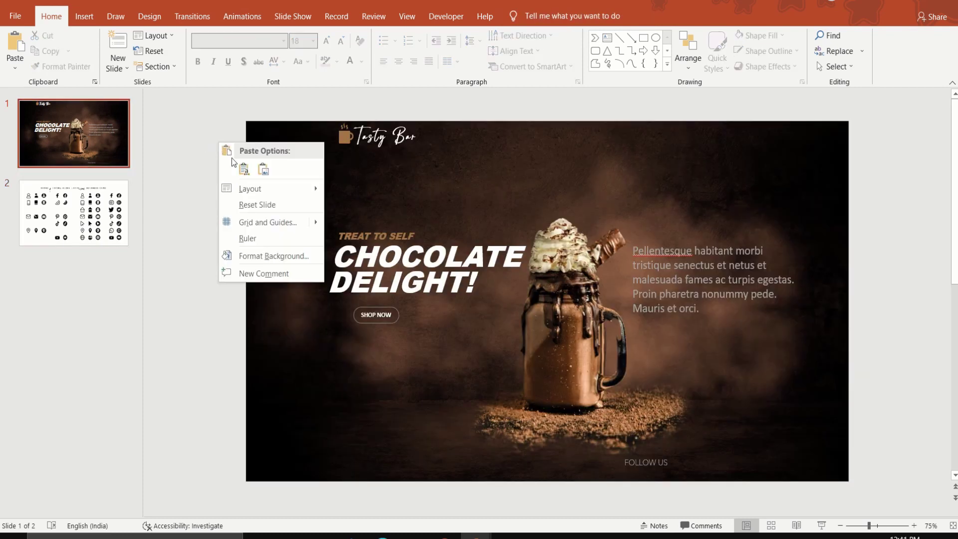
pyautogui.click(240, 169)
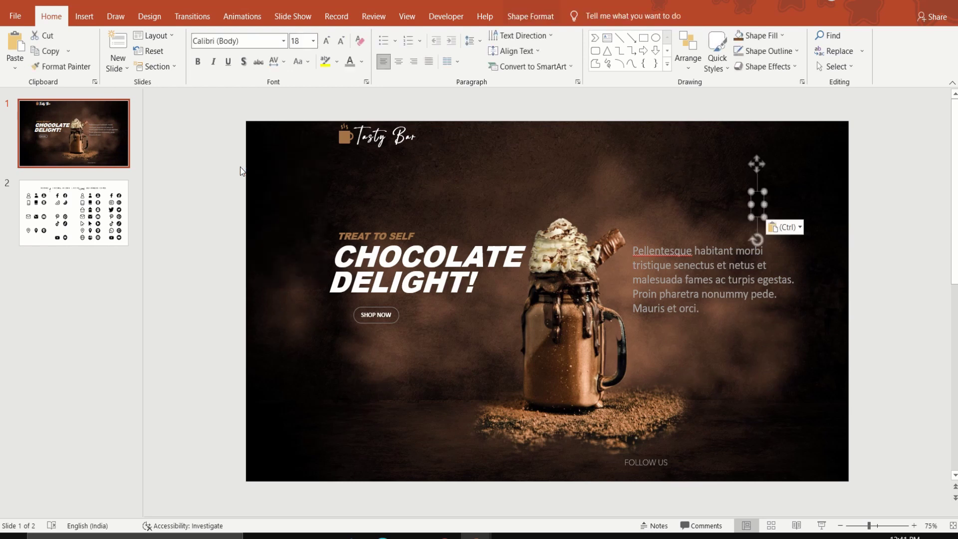
pyautogui.click(515, 19)
pyautogui.click(459, 35)
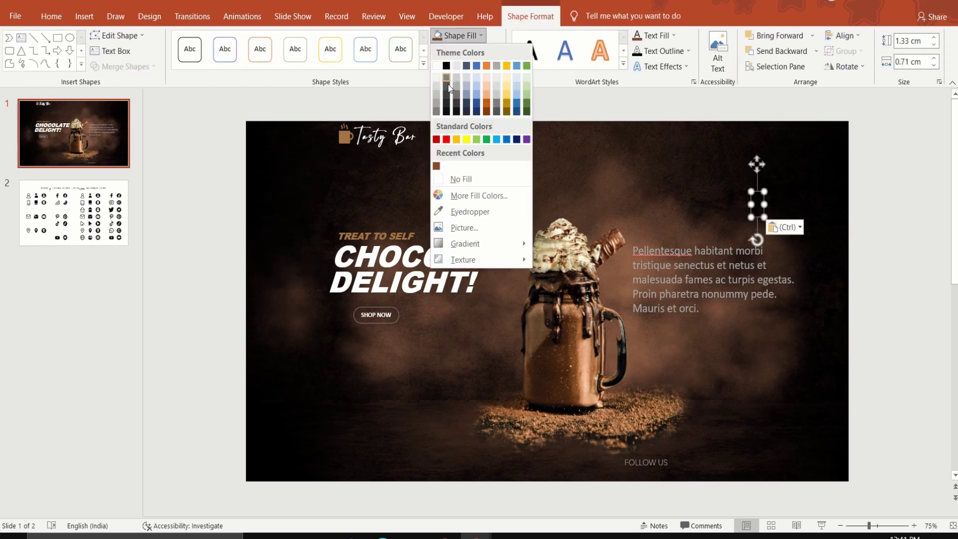
pyautogui.click(437, 107)
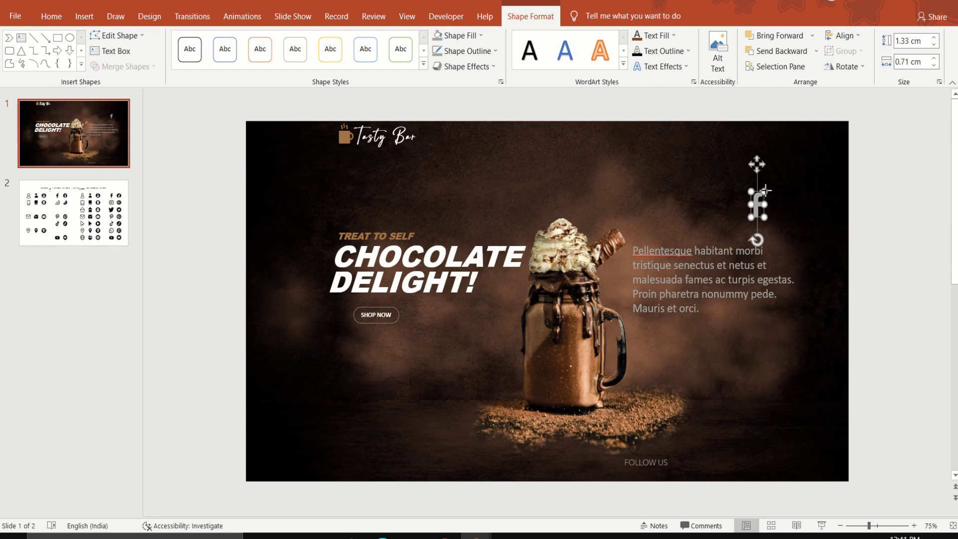
pyautogui.moveTo(765, 190); pyautogui.dragTo(709, 424)
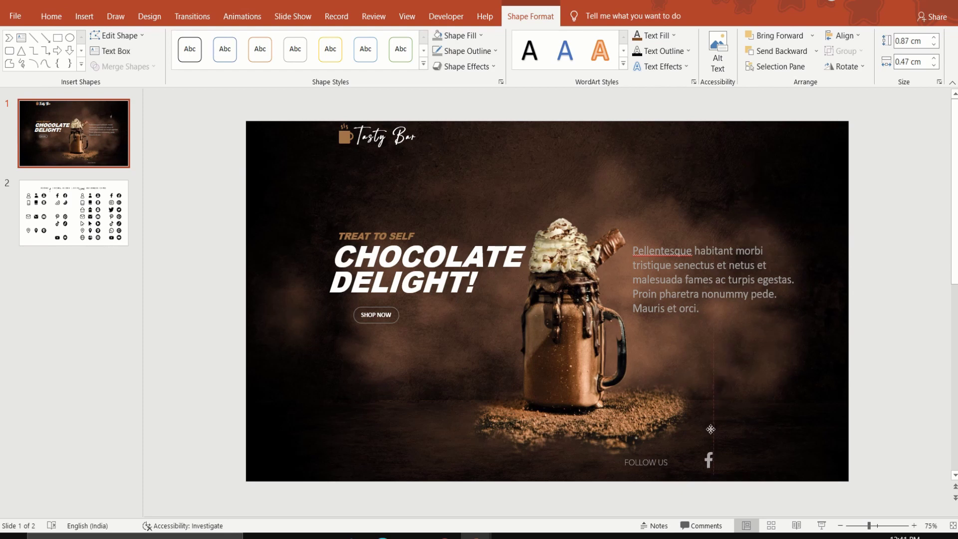
# Step: Regroup the social icons in the right column of slide 2
pyautogui.click(111, 242)
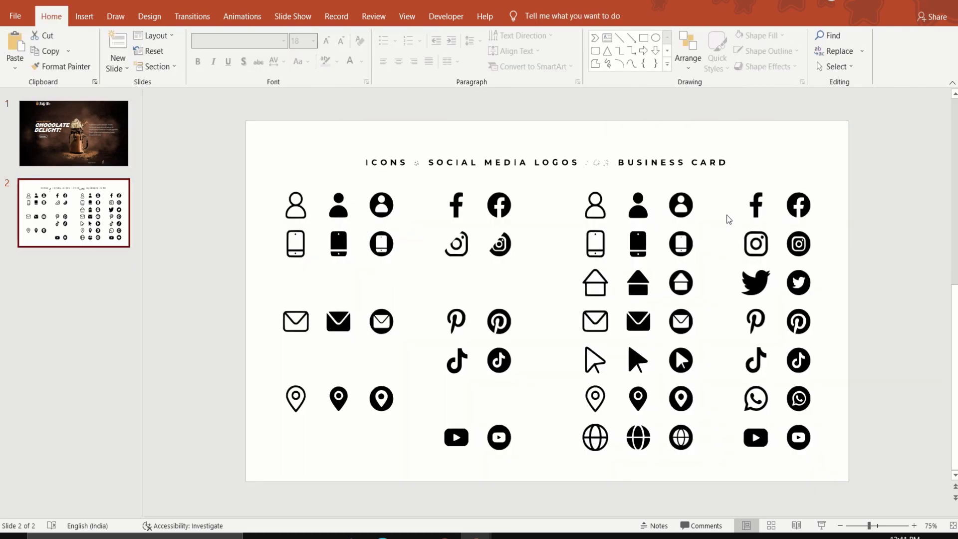
pyautogui.moveTo(728, 220); pyautogui.dragTo(780, 268)
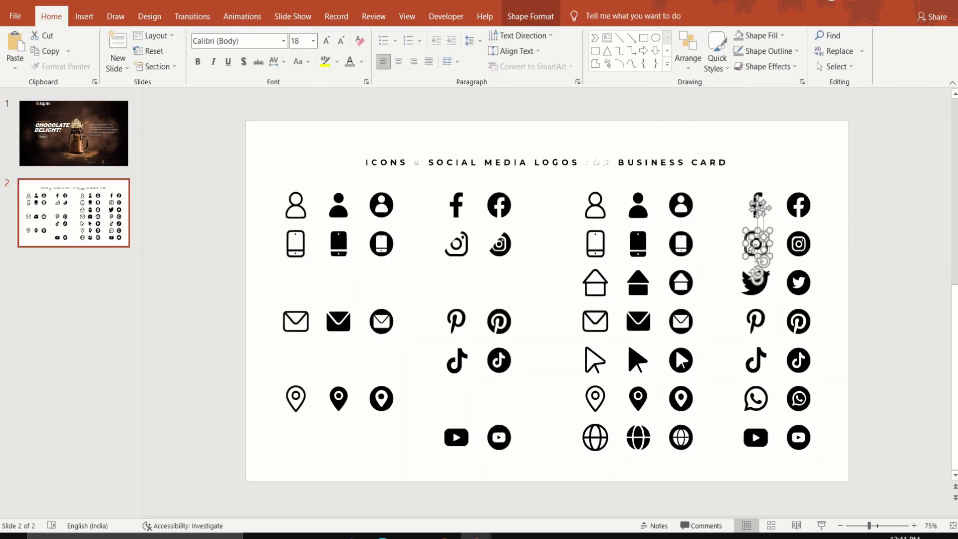
pyautogui.rightClick(753, 248)
pyautogui.moveTo(783, 327)
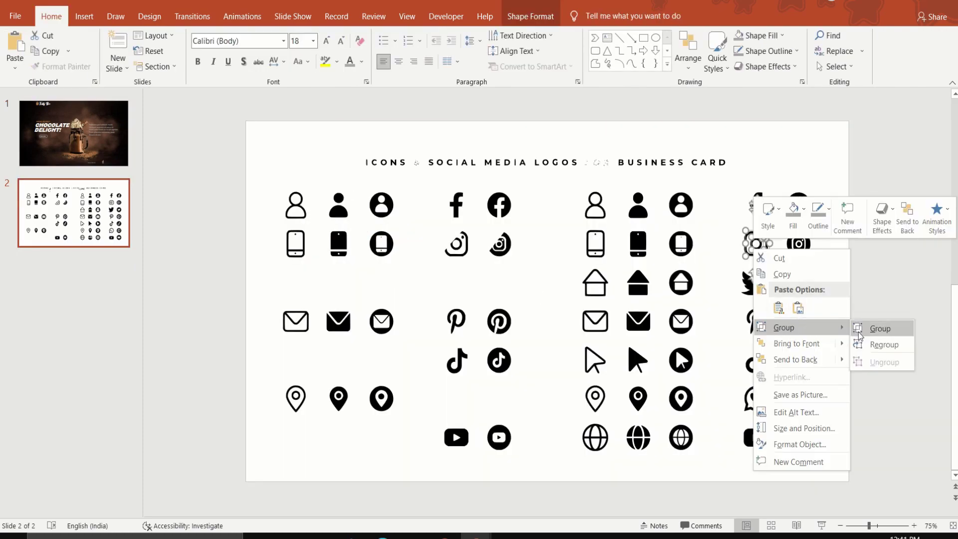
pyautogui.click(872, 332)
# Step: Paste a white 0.93 cm Instagram icon onto slide 1 beside the Facebook icon
pyautogui.rightClick(754, 234)
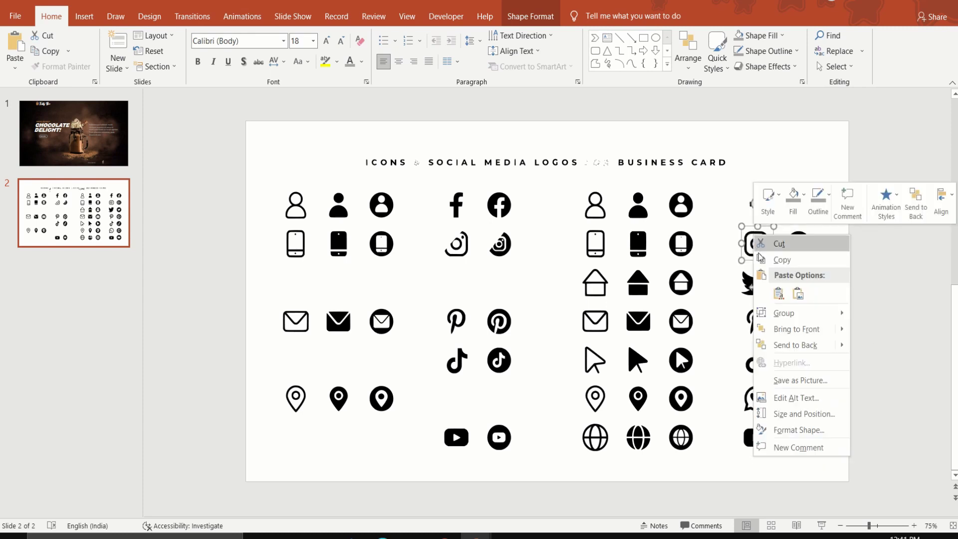
pyautogui.click(765, 259)
pyautogui.click(90, 160)
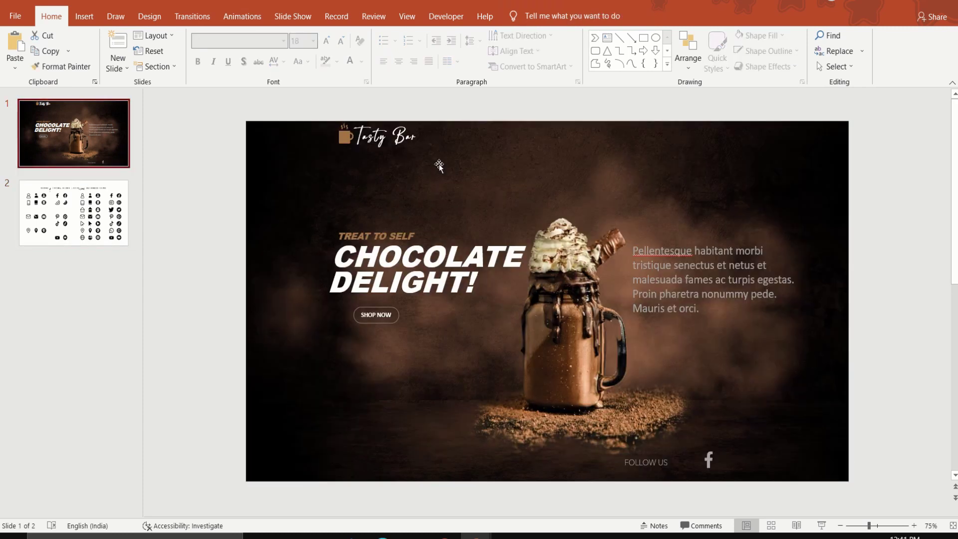
pyautogui.rightClick(454, 165)
pyautogui.click(478, 222)
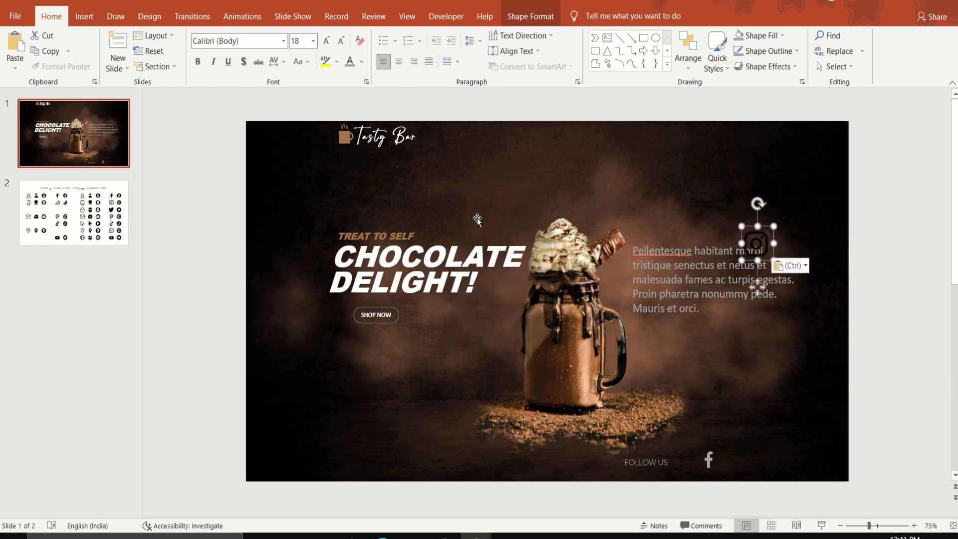
pyautogui.click(531, 16)
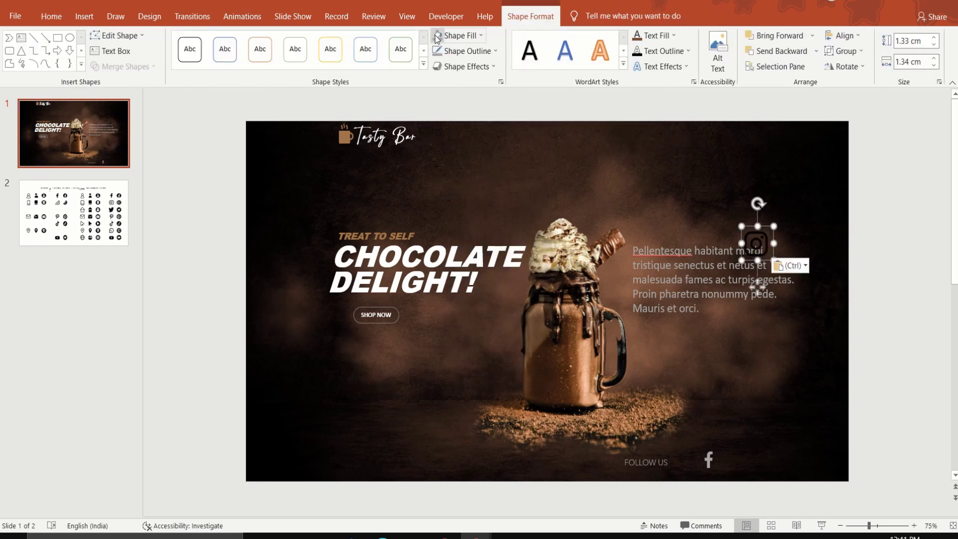
pyautogui.click(437, 37)
pyautogui.moveTo(774, 226); pyautogui.dragTo(765, 242)
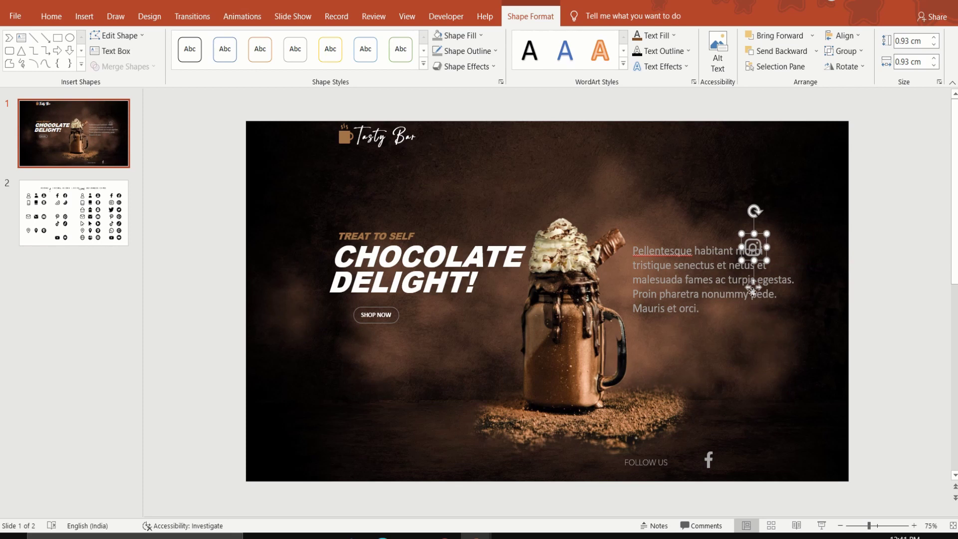
pyautogui.moveTo(752, 294); pyautogui.dragTo(736, 507)
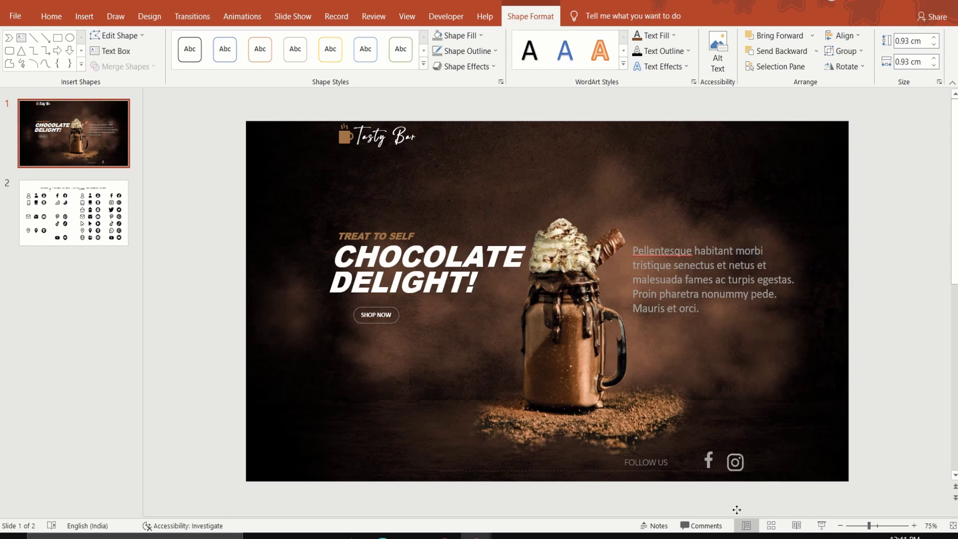
pyautogui.click(858, 382)
# Step: Copy the YouTube icon from slide 2 and place it right of Instagram on the landing slide
pyautogui.scroll(-1, 754, 370)
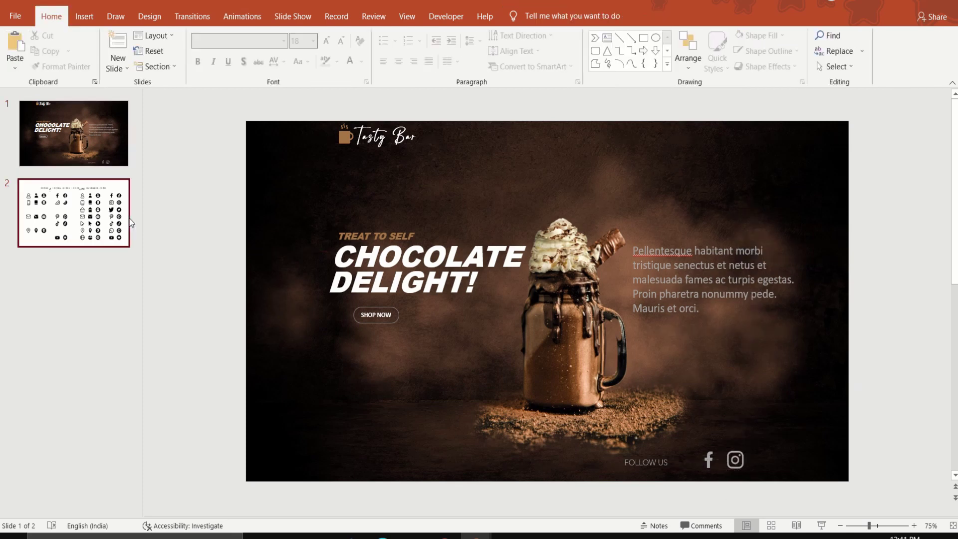
pyautogui.click(754, 438)
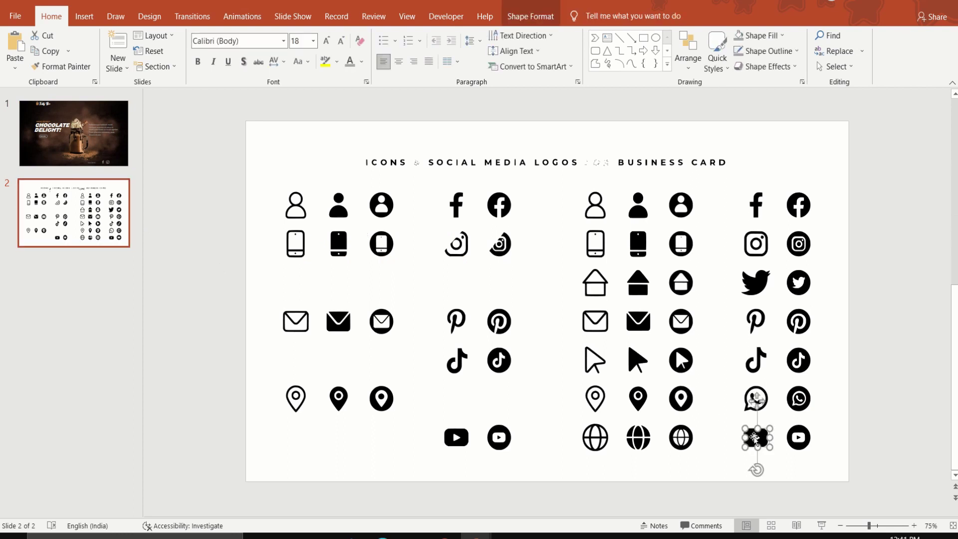
pyautogui.rightClick(754, 437)
pyautogui.press('Escape')
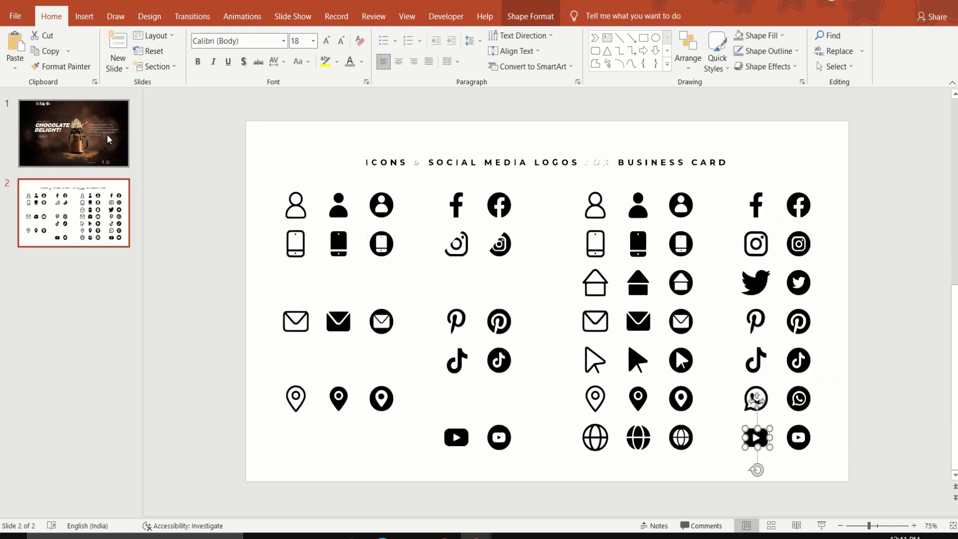
pyautogui.click(109, 140)
pyautogui.rightClick(793, 425)
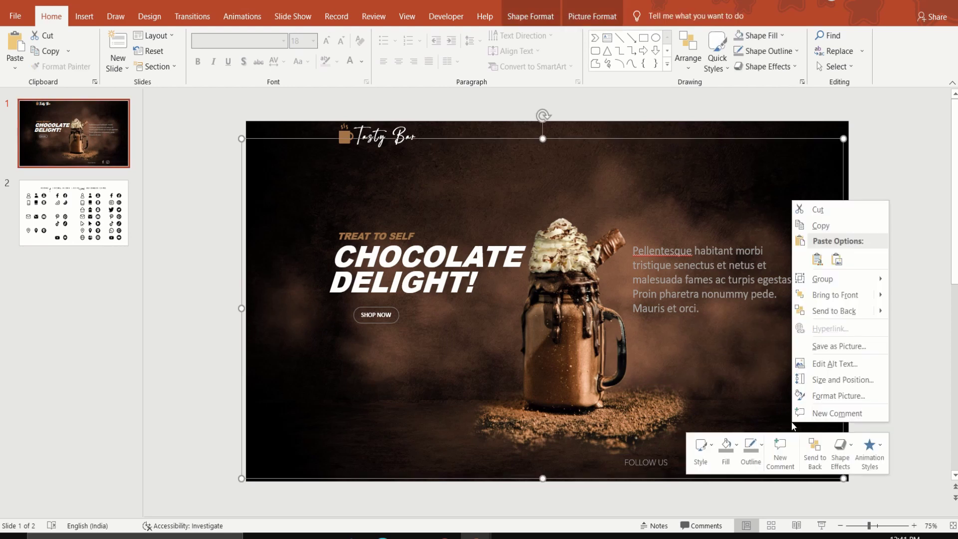
pyautogui.click(817, 259)
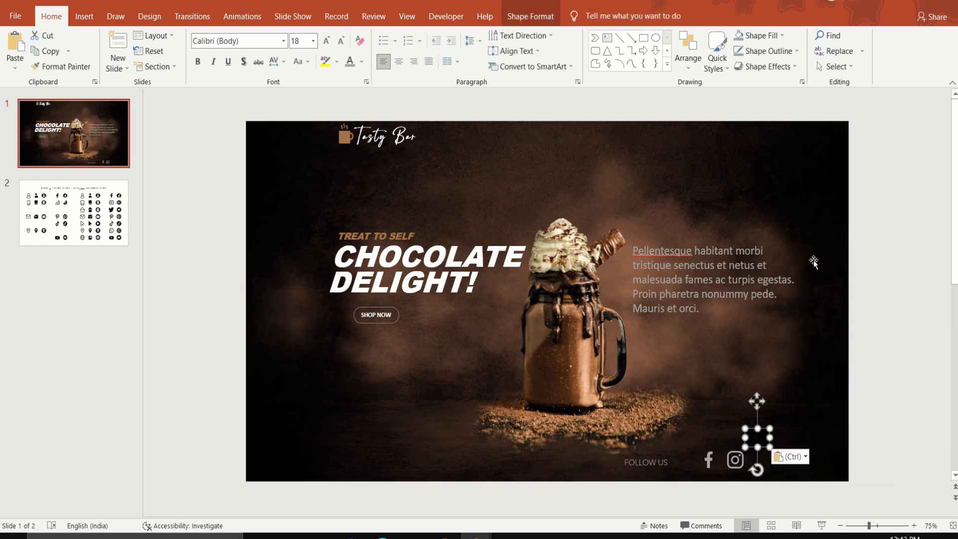
pyautogui.click(530, 17)
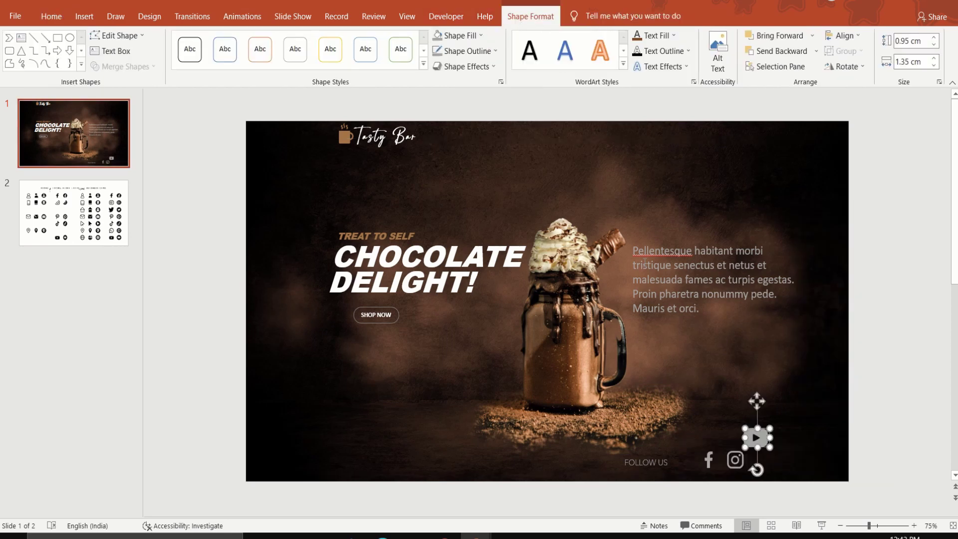
pyautogui.moveTo(763, 436); pyautogui.dragTo(776, 455)
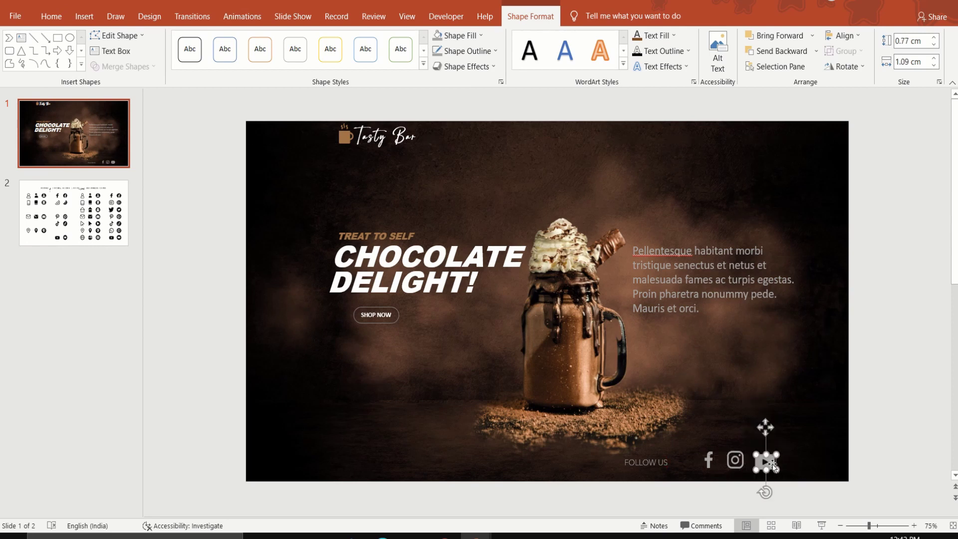
pyautogui.click(887, 415)
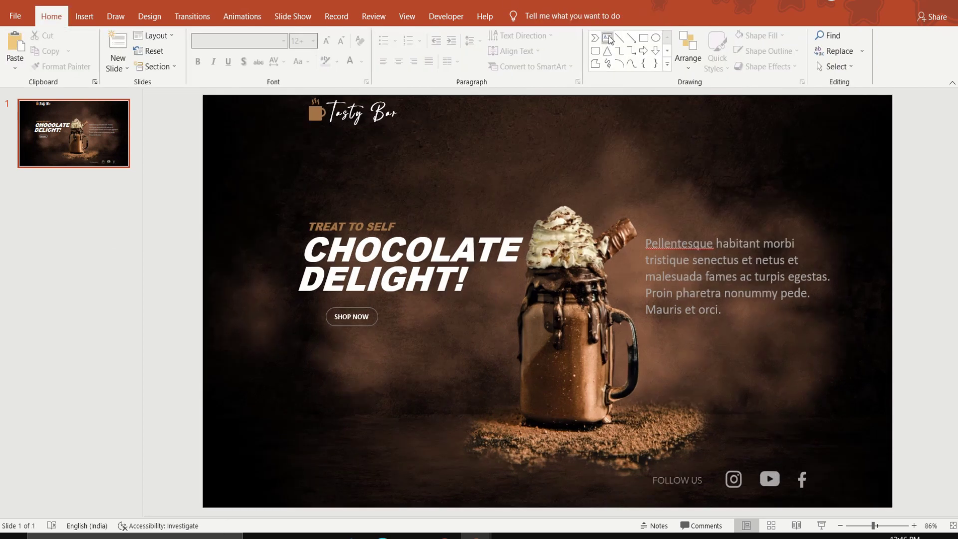
# Step: Create an 'ALL PRODUCTS' text box, format it 16 pt Avenir Next LT Pro Light, and move it top right
pyautogui.moveTo(562, 179); pyautogui.dragTo(616, 188)
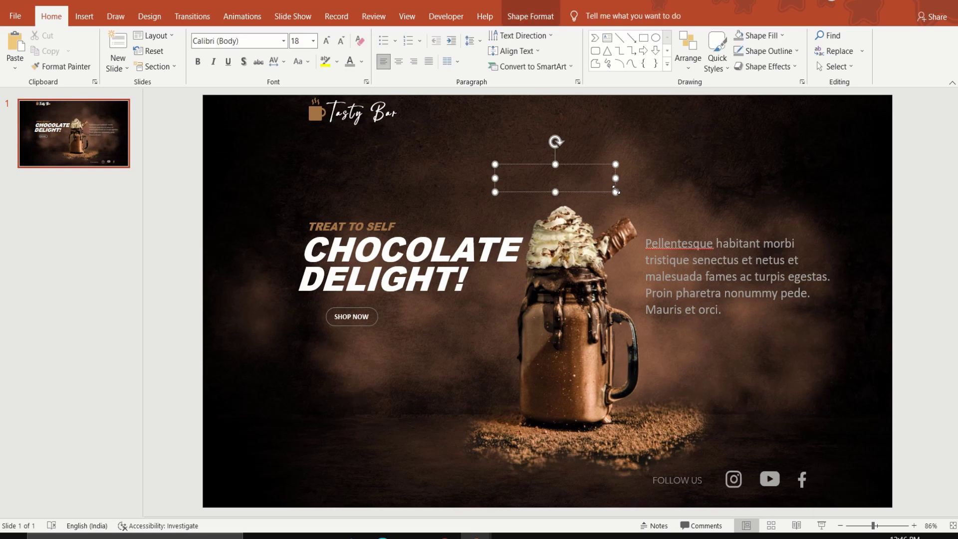
pyautogui.write('ALL PRODUCTS')
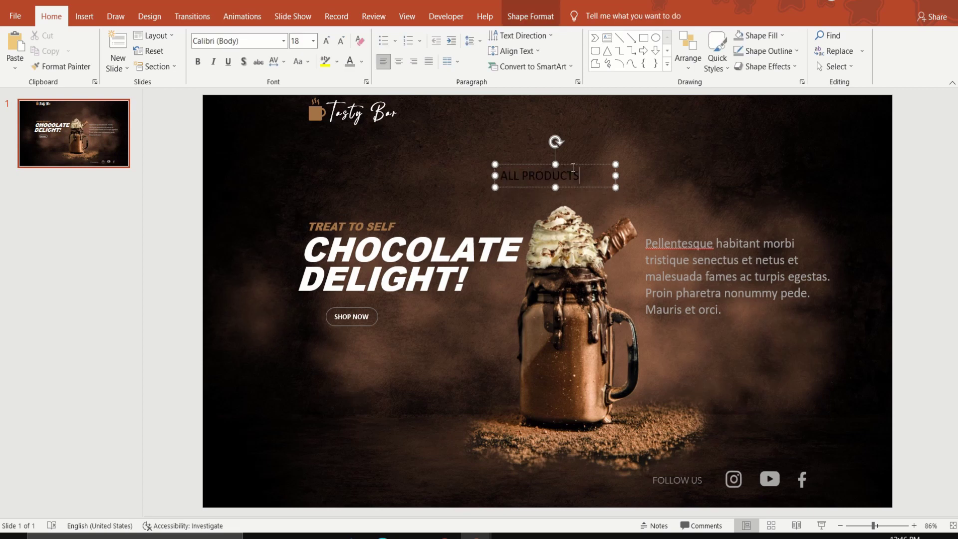
pyautogui.moveTo(579, 178); pyautogui.dragTo(499, 175)
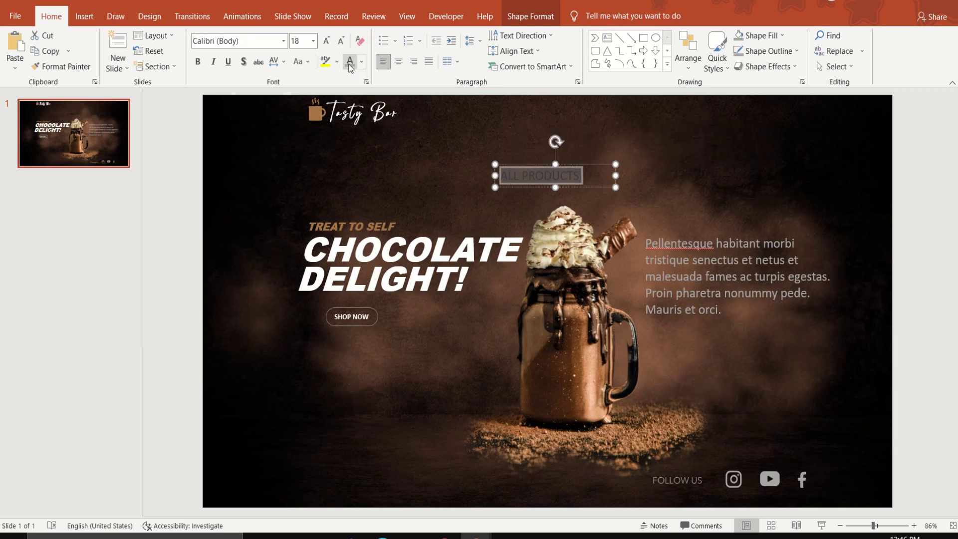
pyautogui.click(341, 41)
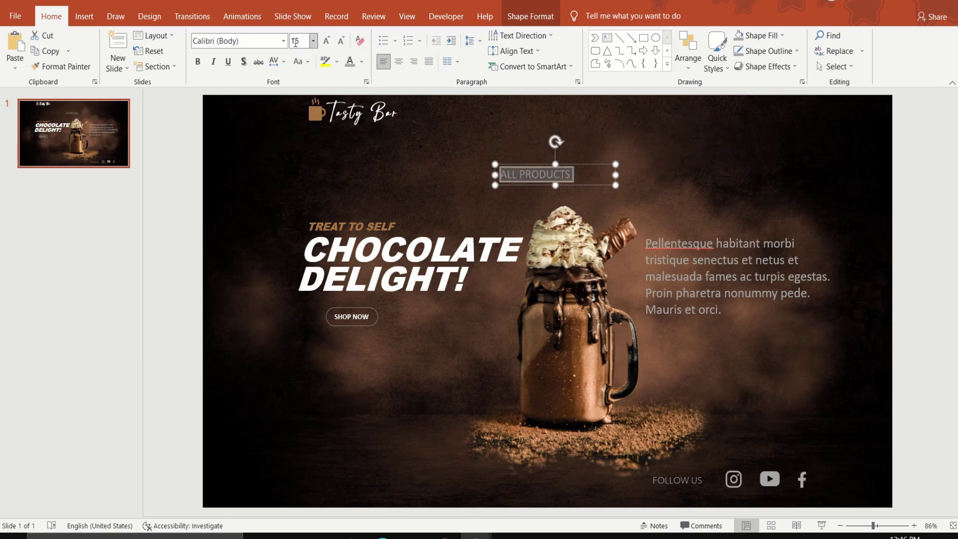
pyautogui.click(283, 42)
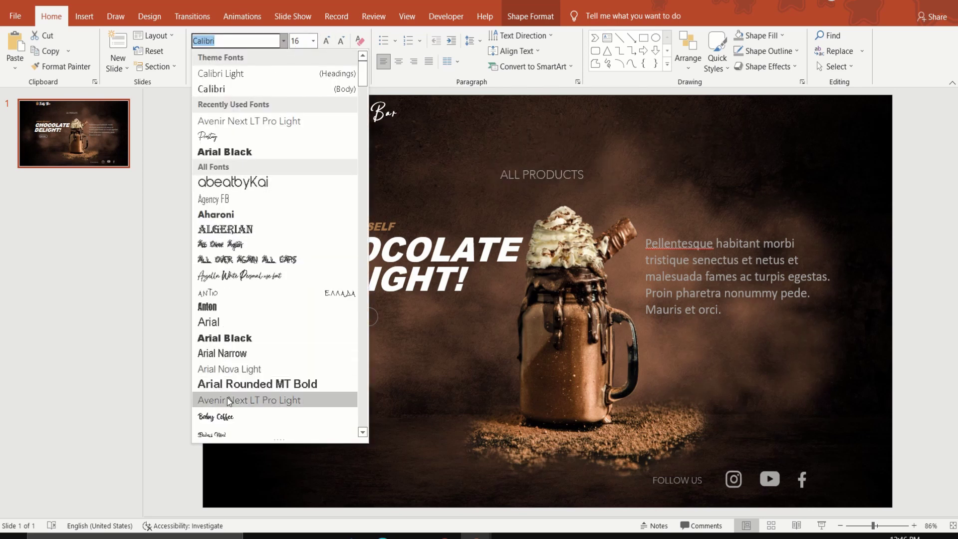
pyautogui.click(227, 399)
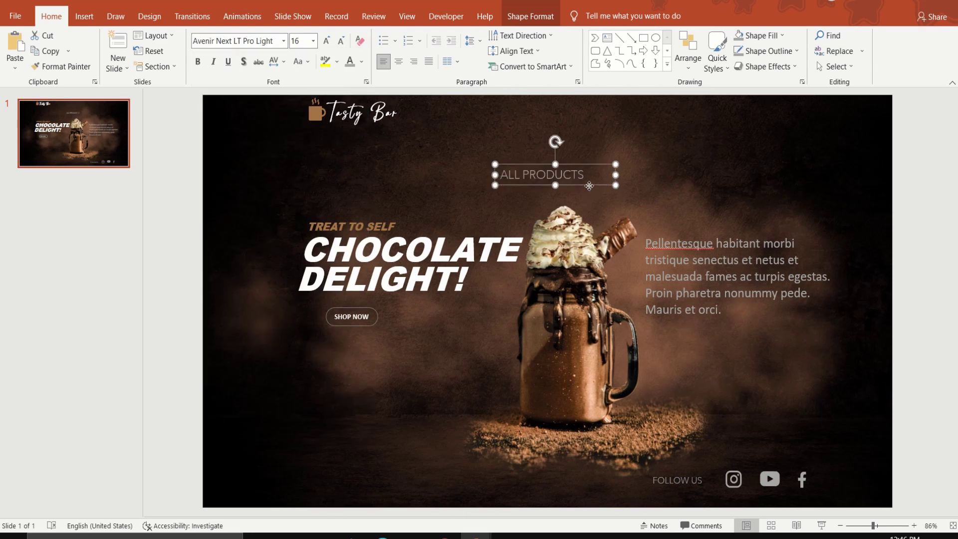
pyautogui.moveTo(601, 185)
pyautogui.mouseDown()
pyautogui.moveTo(708, 148)
pyautogui.moveTo(731, 122)
pyautogui.mouseUp()
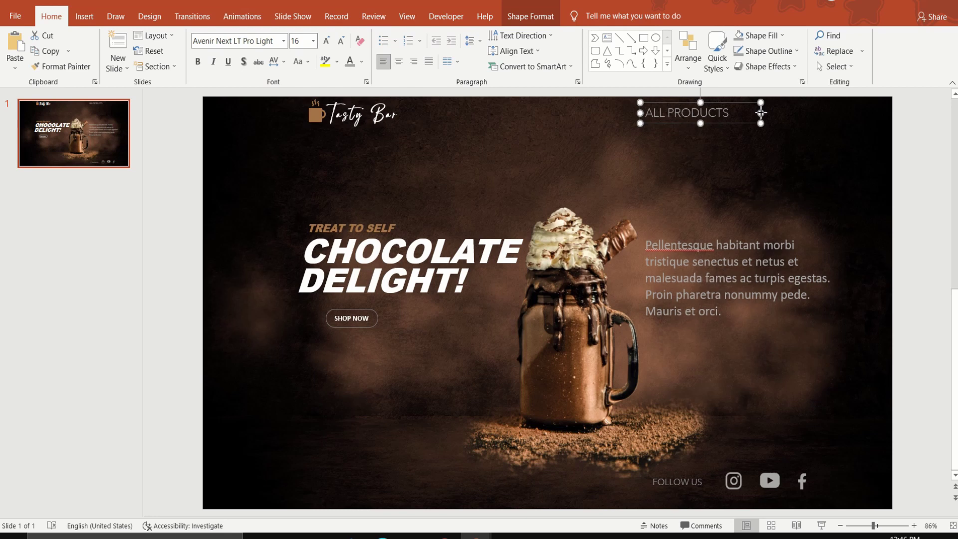
pyautogui.moveTo(761, 113); pyautogui.dragTo(737, 113)
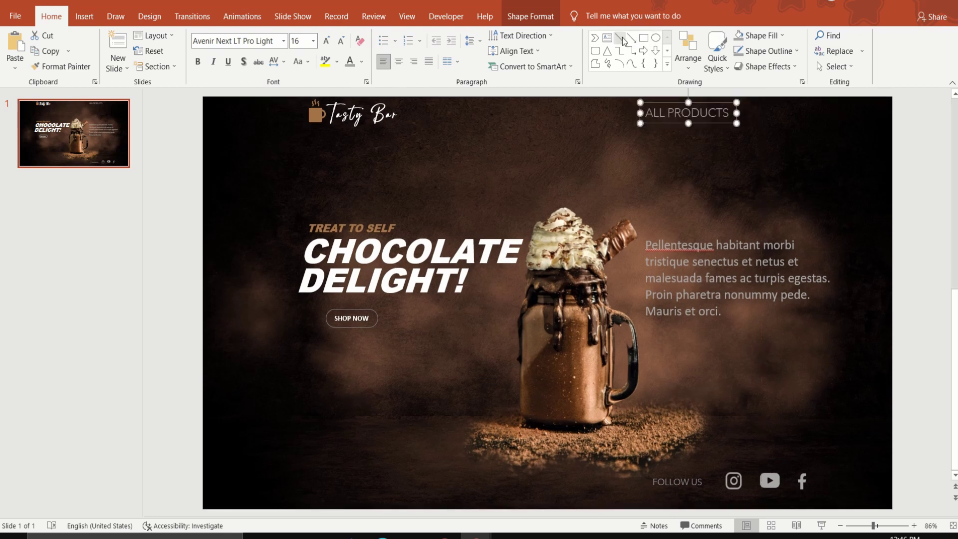
# Step: Draw two short stacked white lines right of ALL PRODUCTS as a menu icon
pyautogui.click(621, 39)
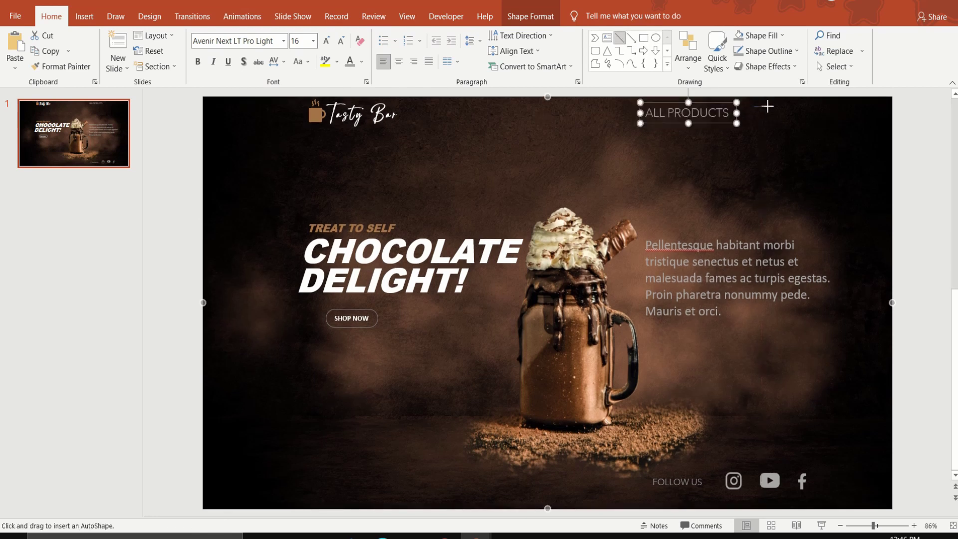
pyautogui.moveTo(775, 107); pyautogui.dragTo(778, 105)
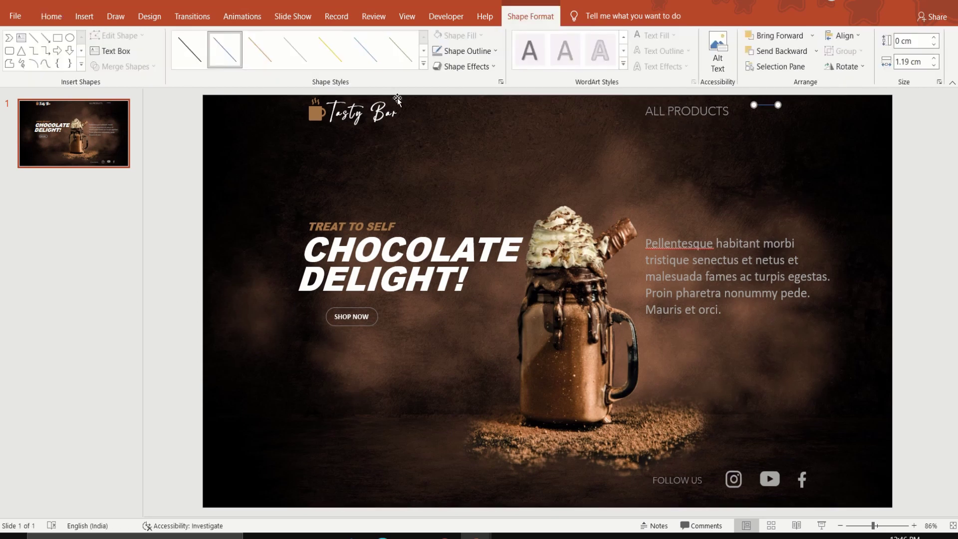
pyautogui.click(495, 51)
pyautogui.click(435, 83)
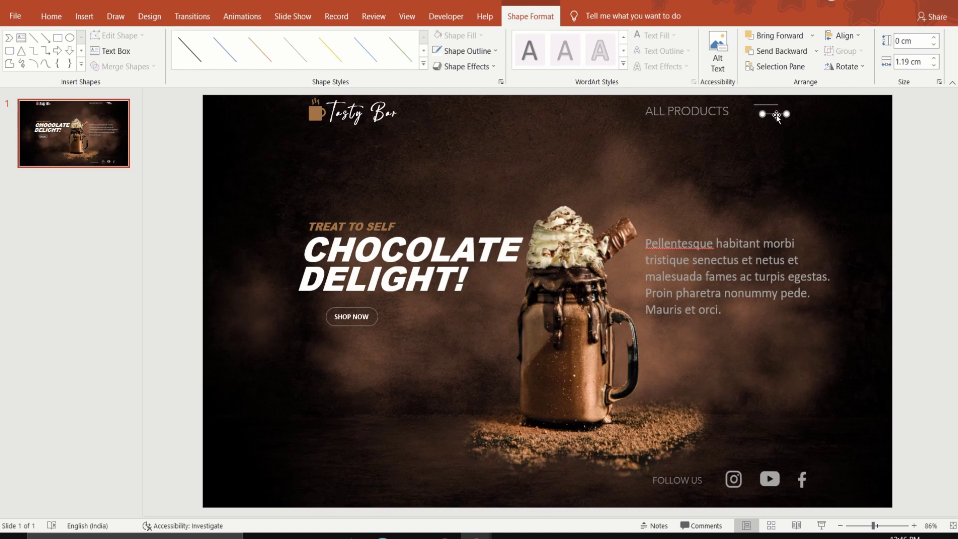
pyautogui.moveTo(776, 114); pyautogui.dragTo(770, 113)
pyautogui.click(939, 190)
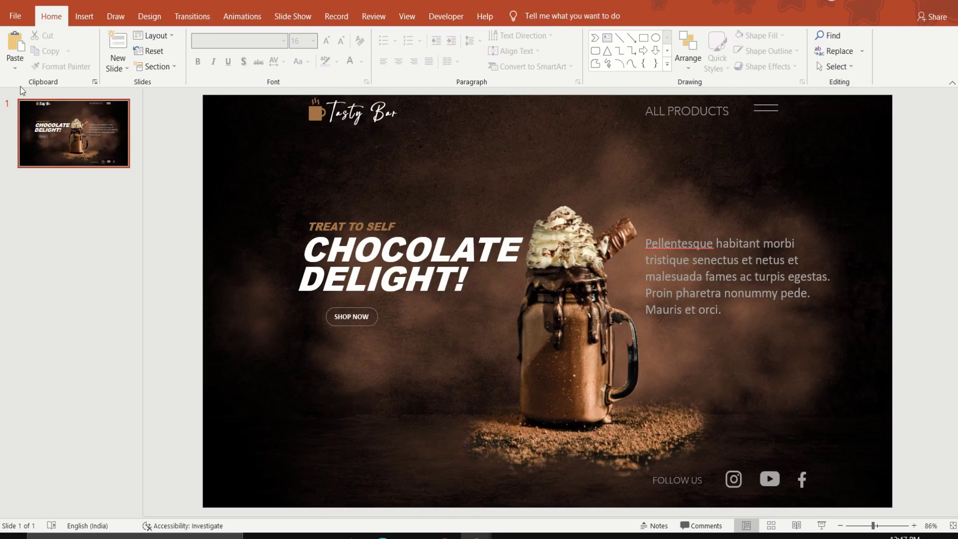
# Step: Export only the current slide as a JPEG named current.jpg to the Desktop
pyautogui.click(19, 14)
pyautogui.click(46, 299)
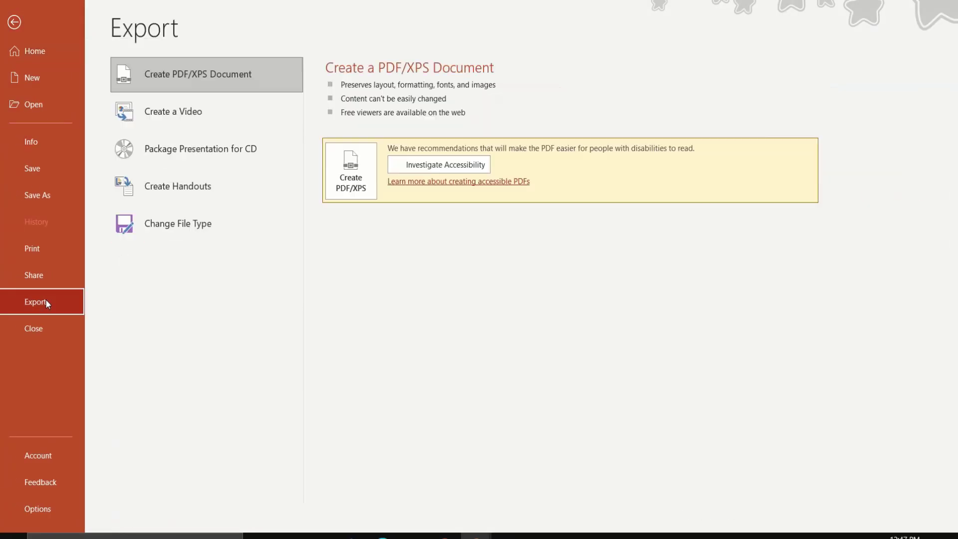
pyautogui.click(217, 224)
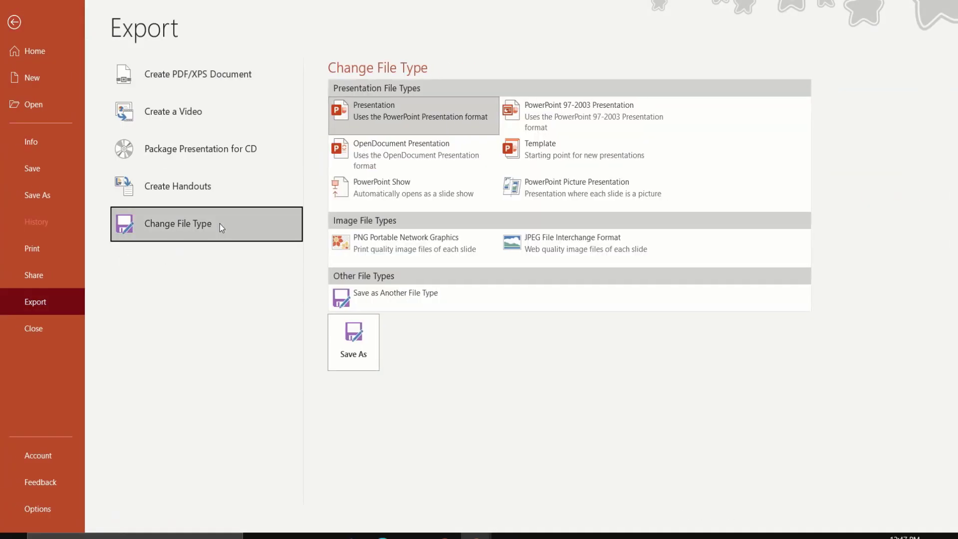
pyautogui.doubleClick(555, 230)
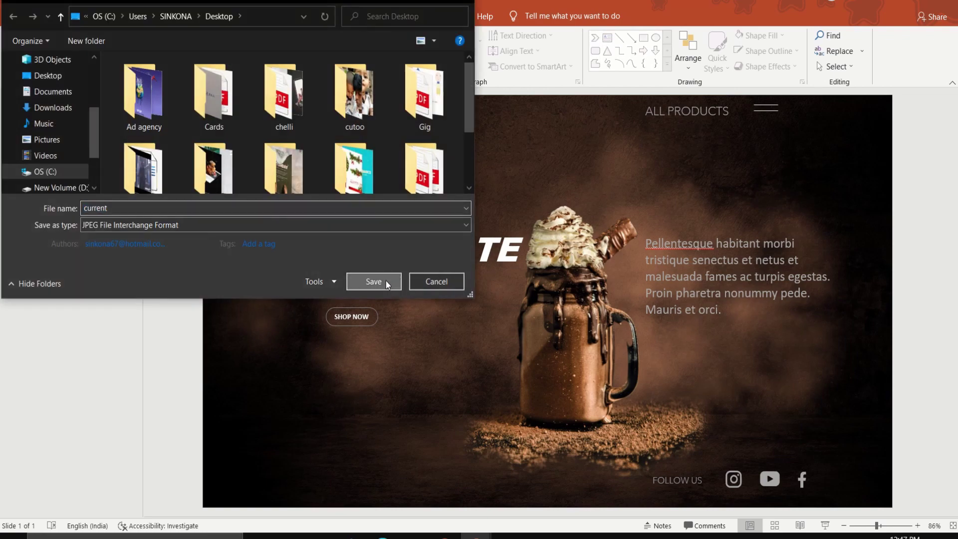
pyautogui.click(386, 283)
pyautogui.click(482, 302)
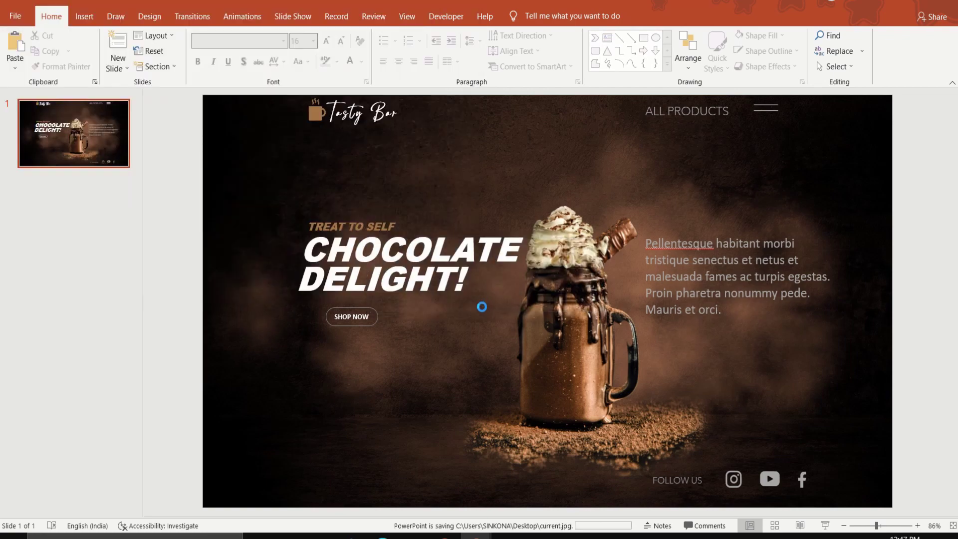